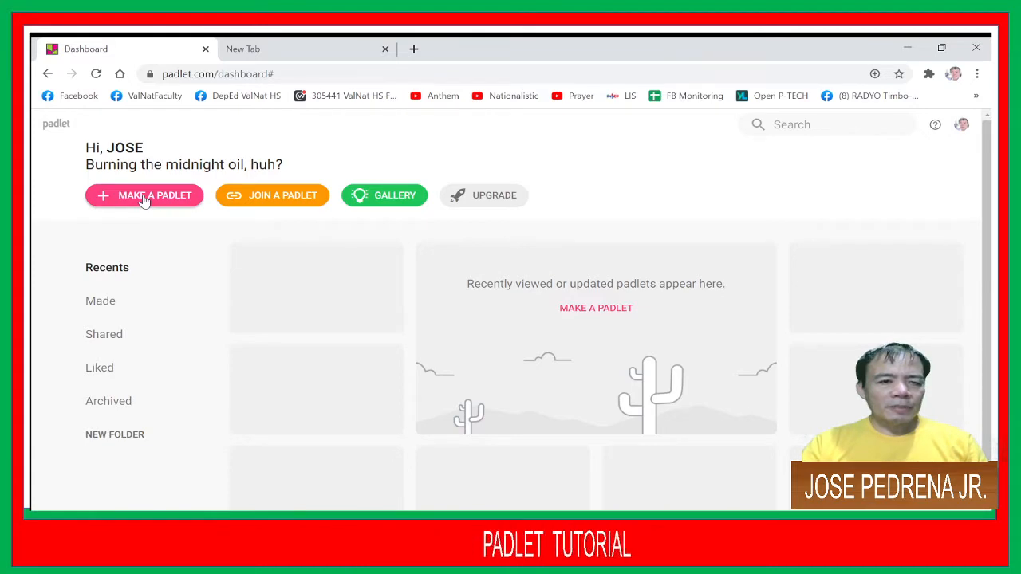
- Make a new padlet with the blank Wall layout
click(144, 198)
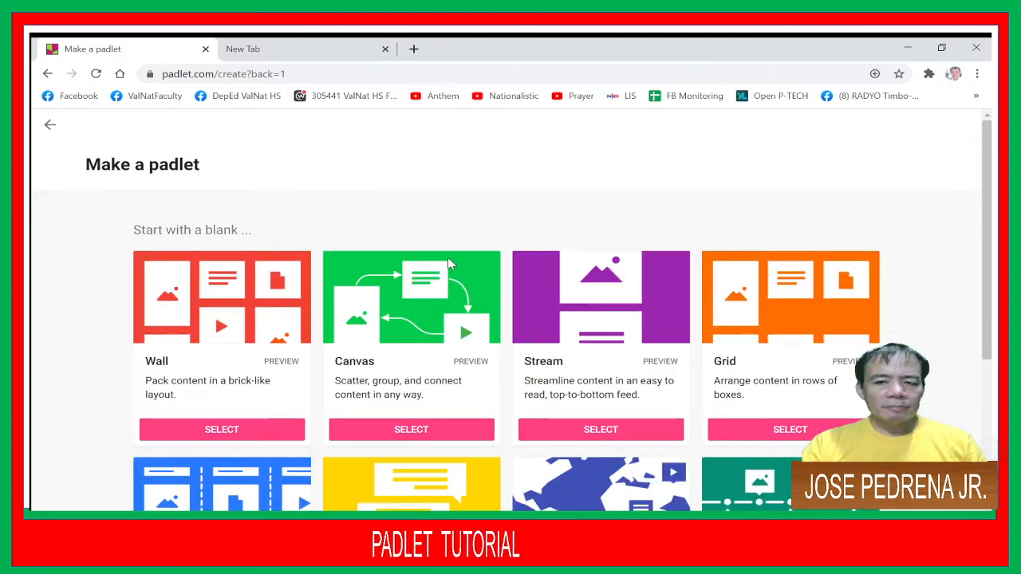
scroll(447, 256, down, 2)
scroll(449, 263, up, 1)
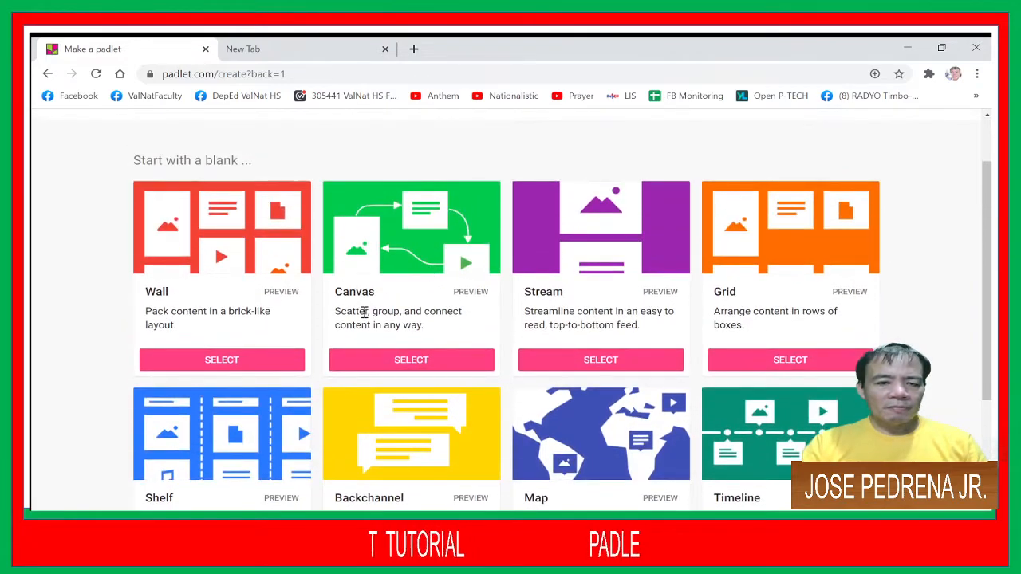
scroll(410, 319, down, 2)
scroll(411, 322, up, 2)
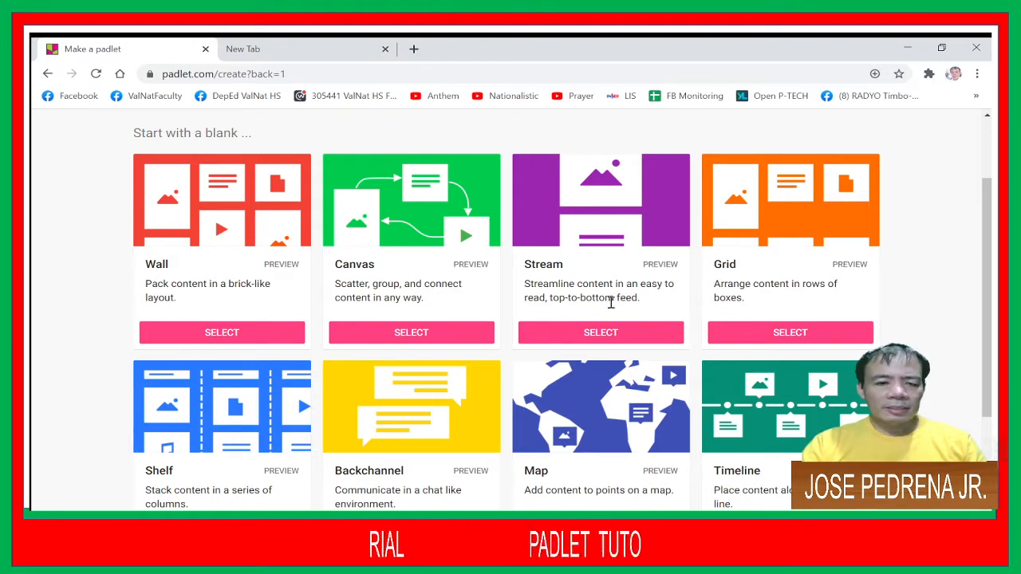
scroll(611, 302, down, 2)
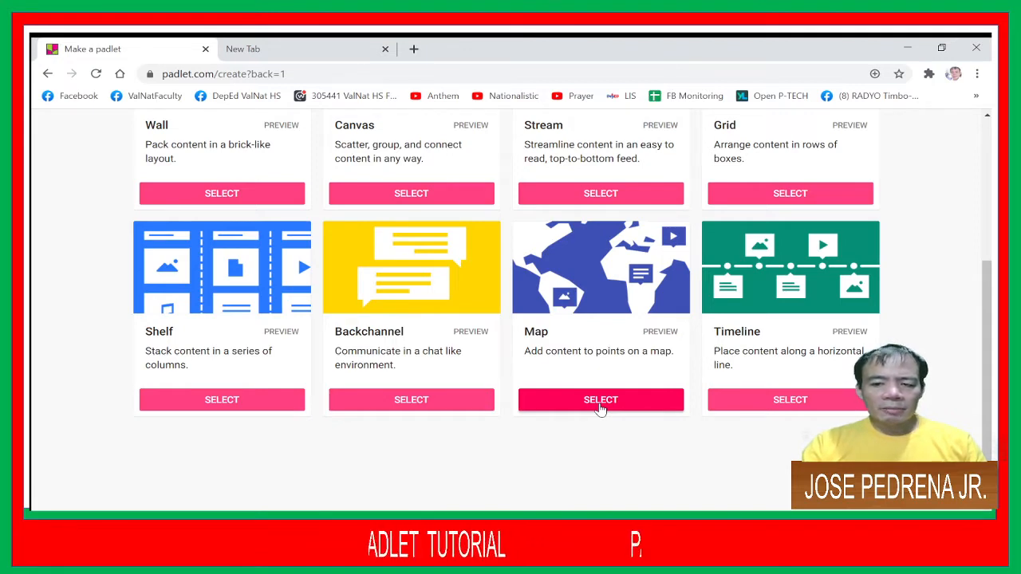
scroll(586, 398, up, 3)
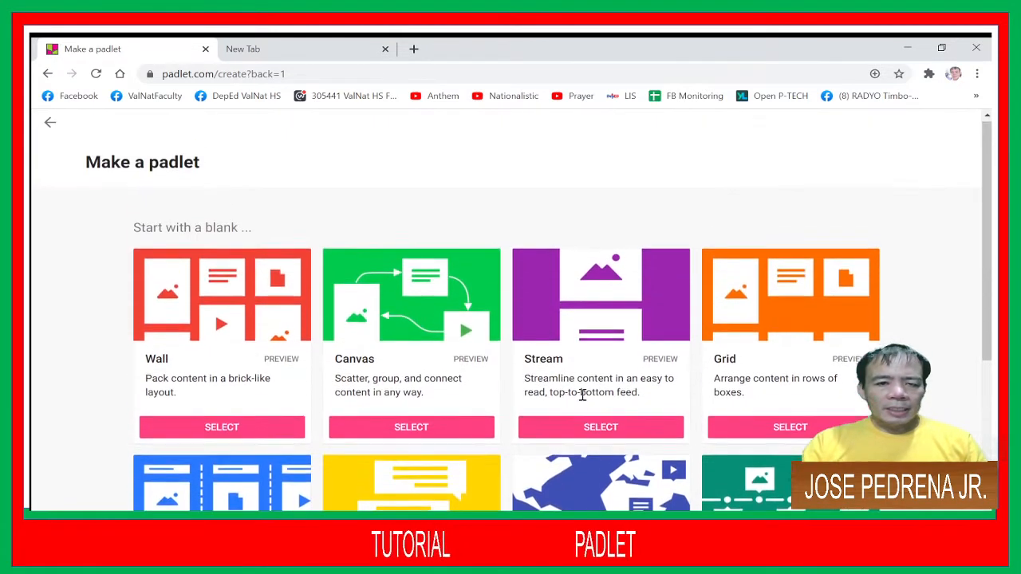
scroll(247, 322, down, 1)
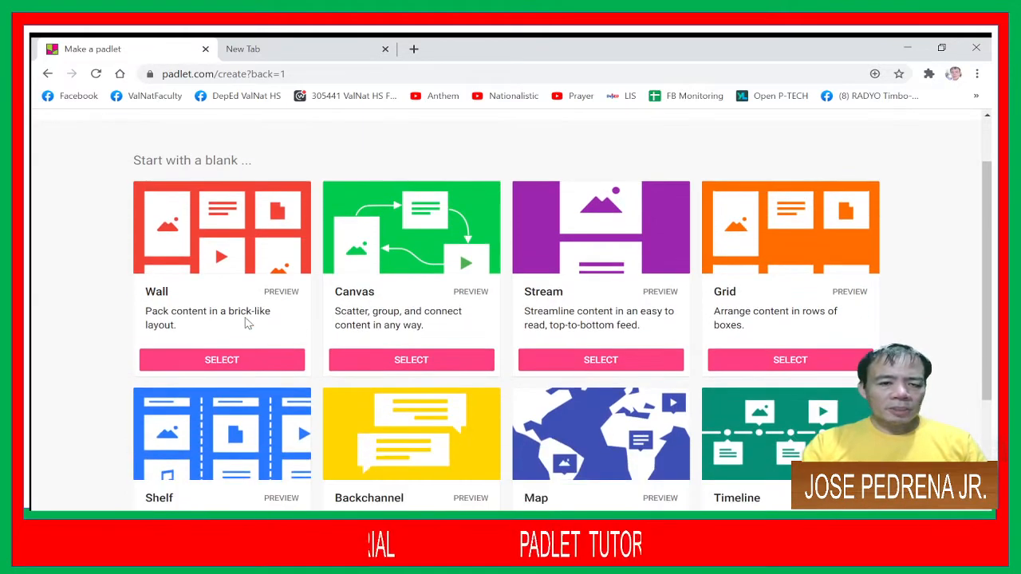
click(224, 363)
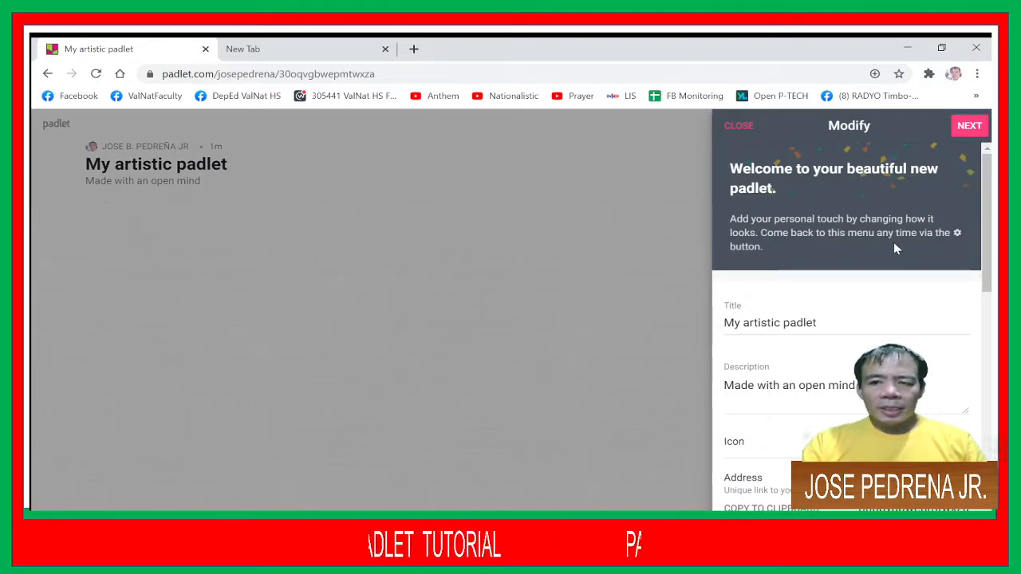
- Replace the padlet's title with "Computer System Servicing"
click(831, 322)
drag(831, 321, 631, 327)
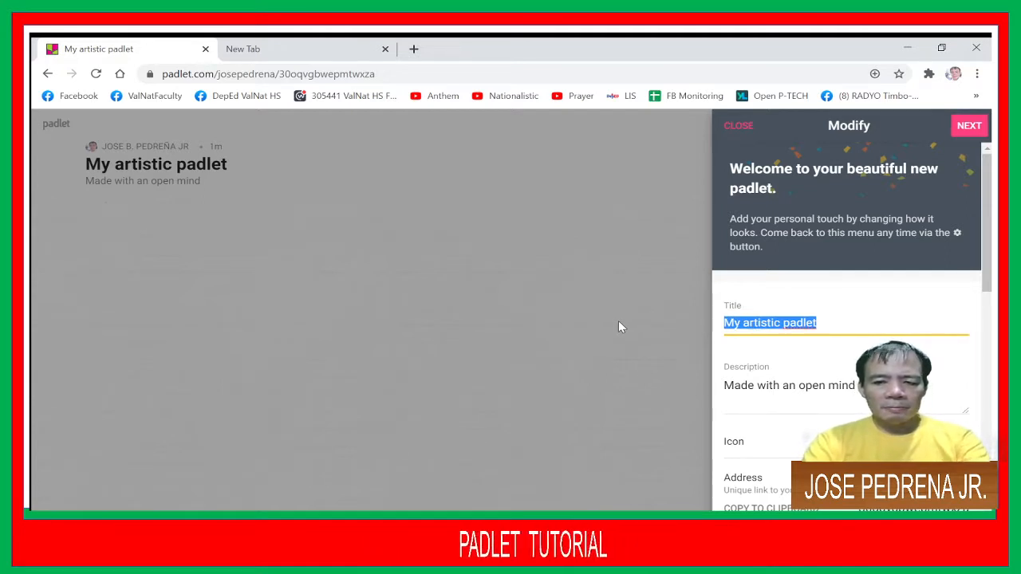
text(Comp)
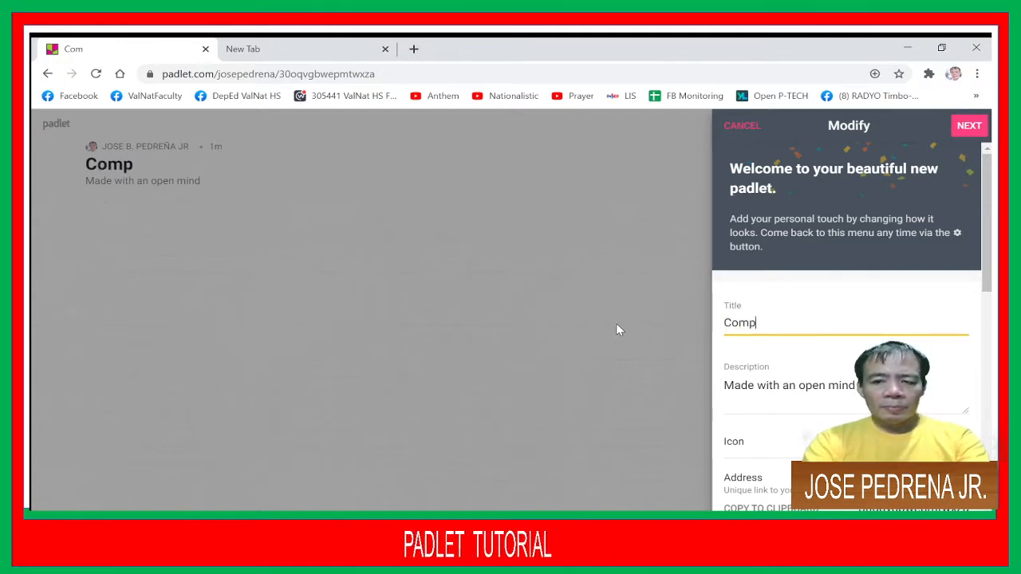
text(uter System)
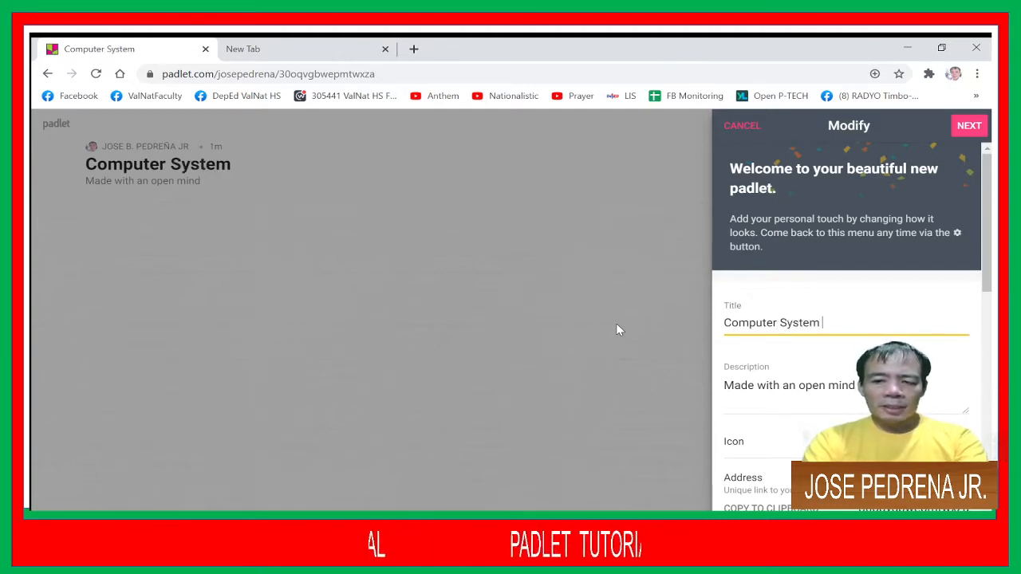
text( Servicin)
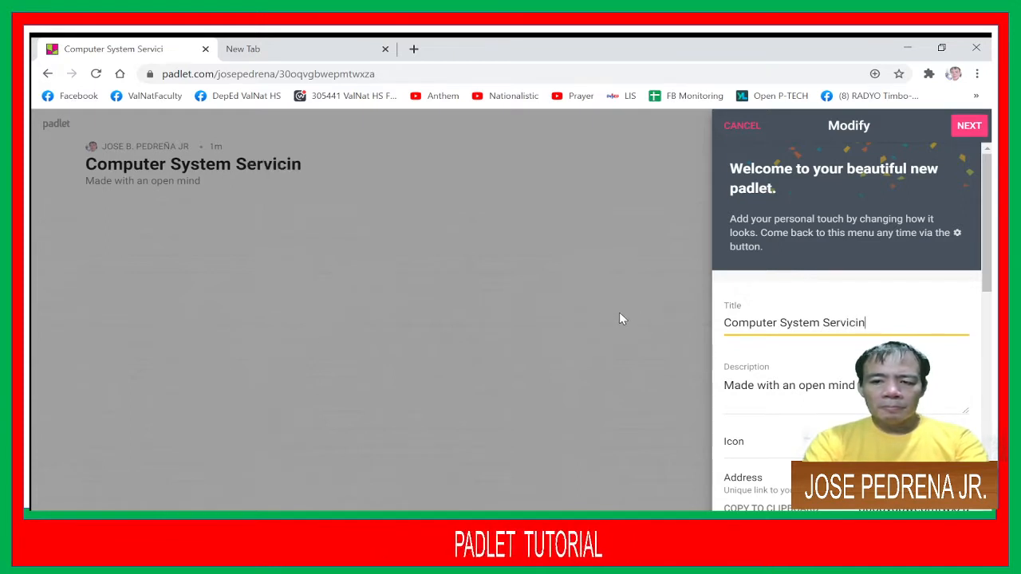
text(g)
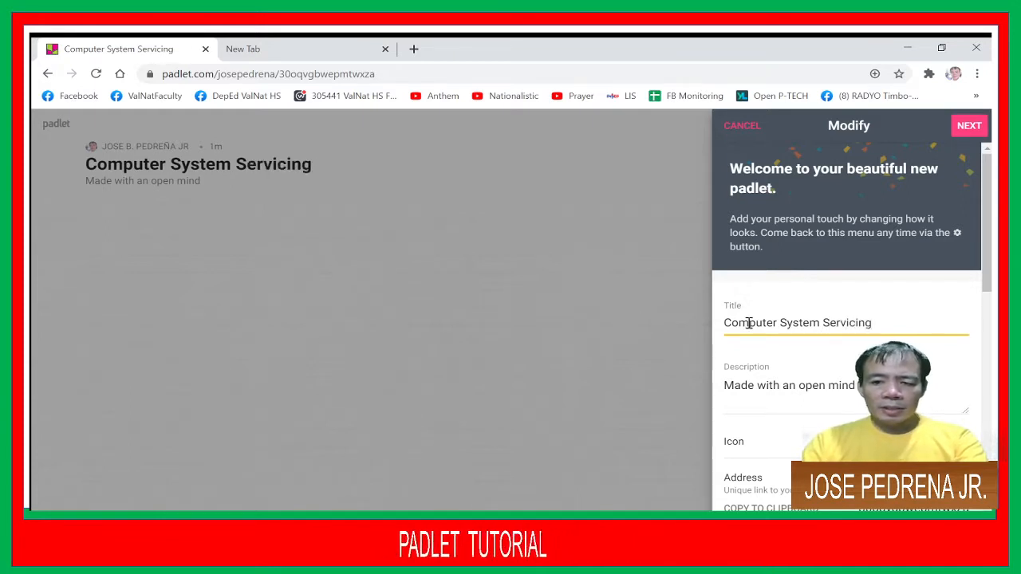
- Replace the padlet's description with "Open for Business"
key(Tab)
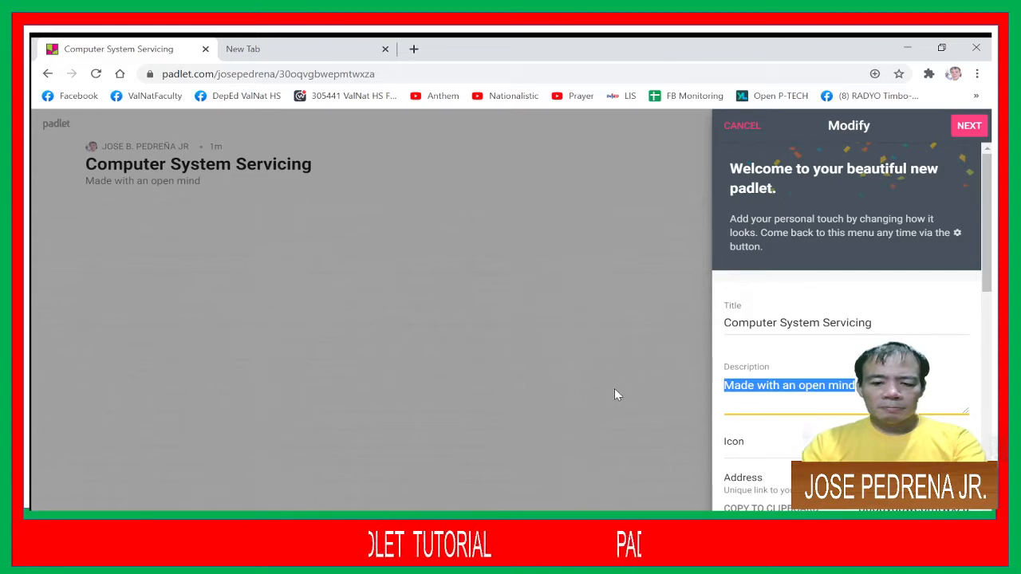
text(Open)
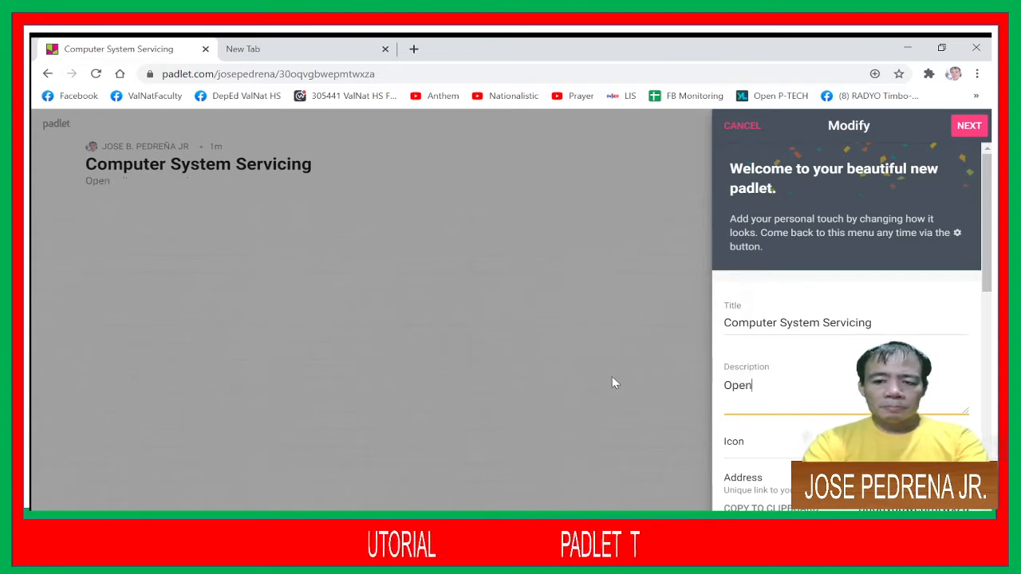
text( for)
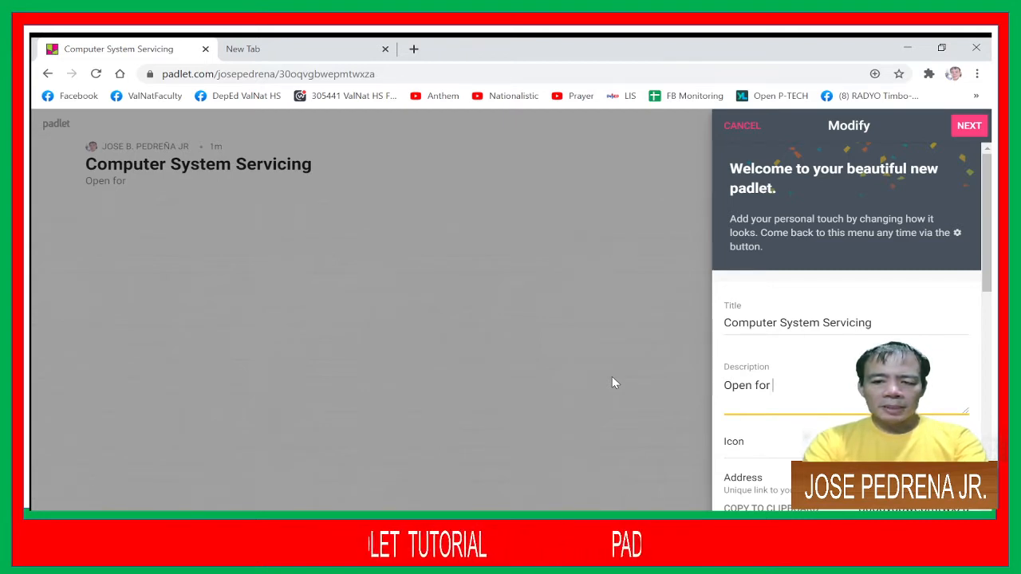
text(Busi)
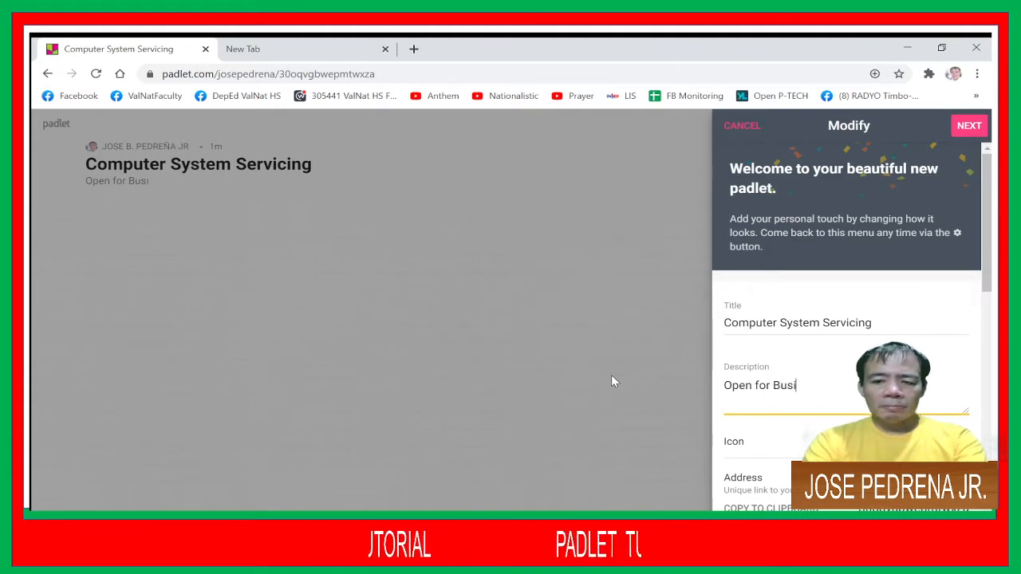
text(ness)
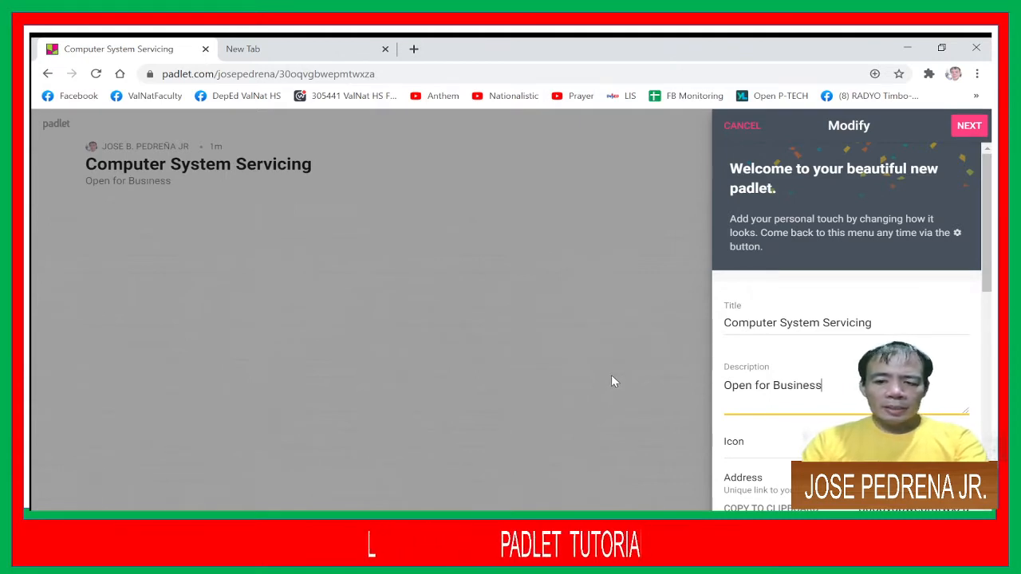
- Set the padlet's icon to the desktop computer emoji from the Objects category
click(877, 441)
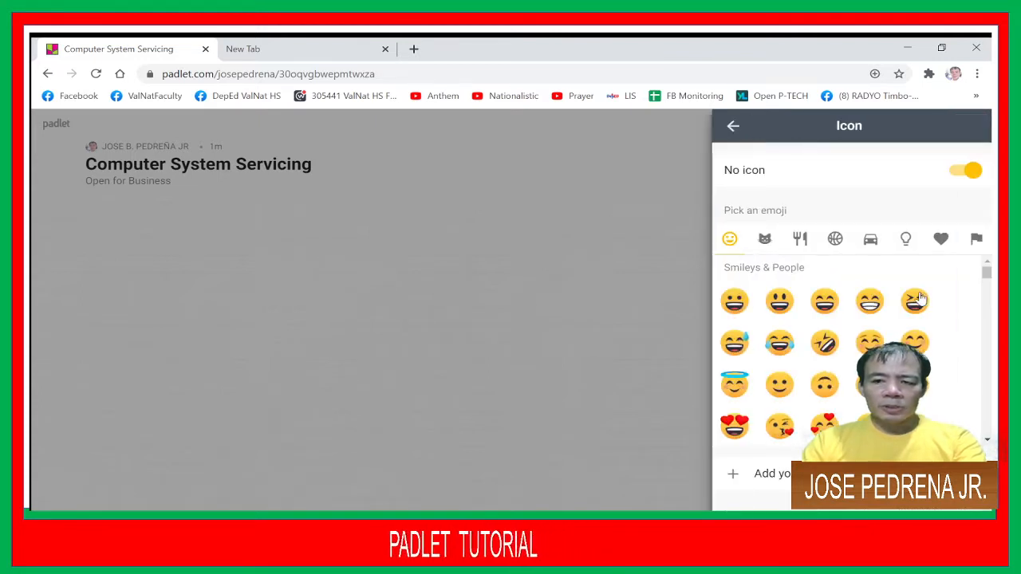
click(905, 240)
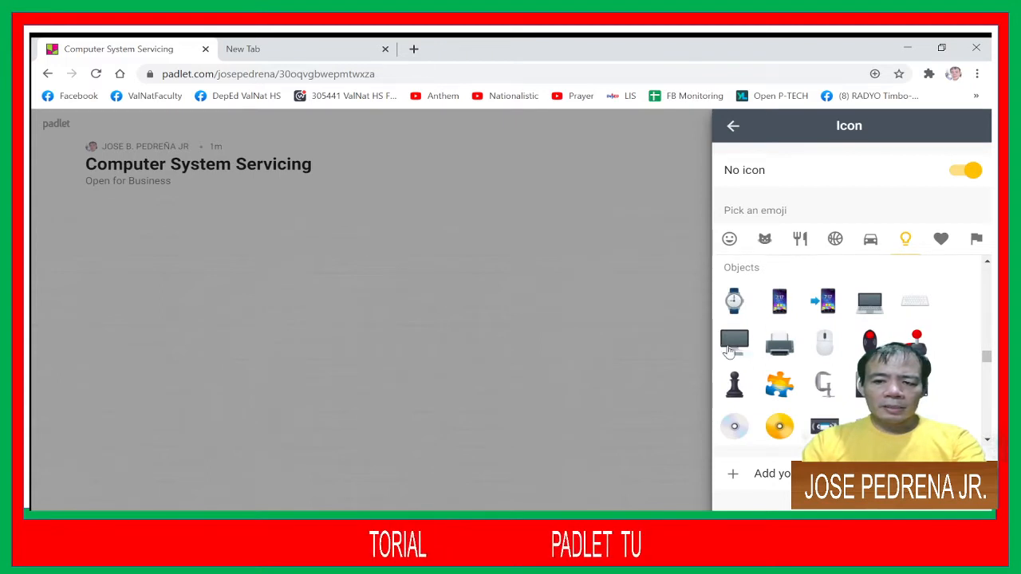
click(730, 351)
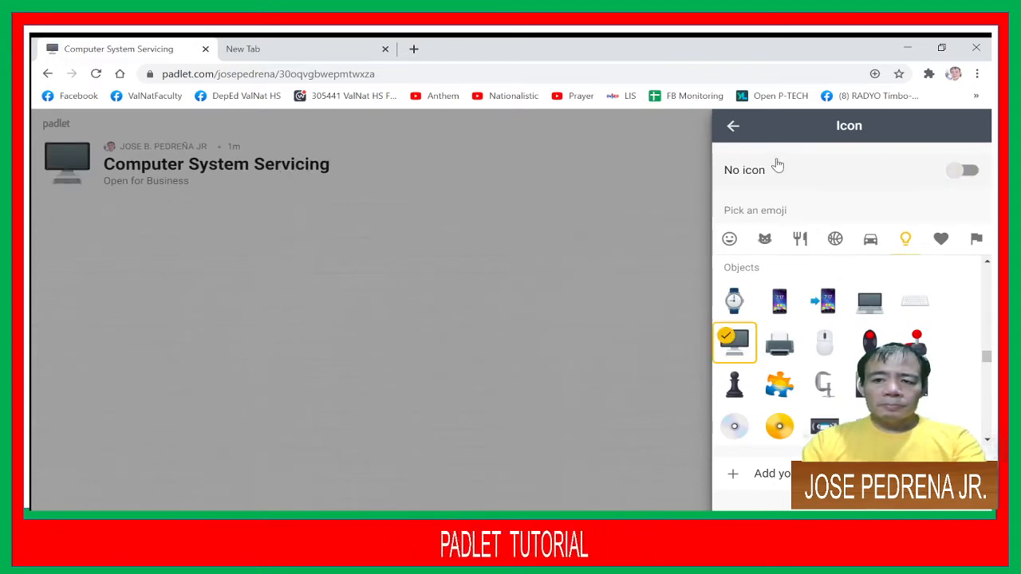
click(732, 125)
- Change the ending of the padlet's unique link address to "computersystem"
scroll(871, 269, down, 3)
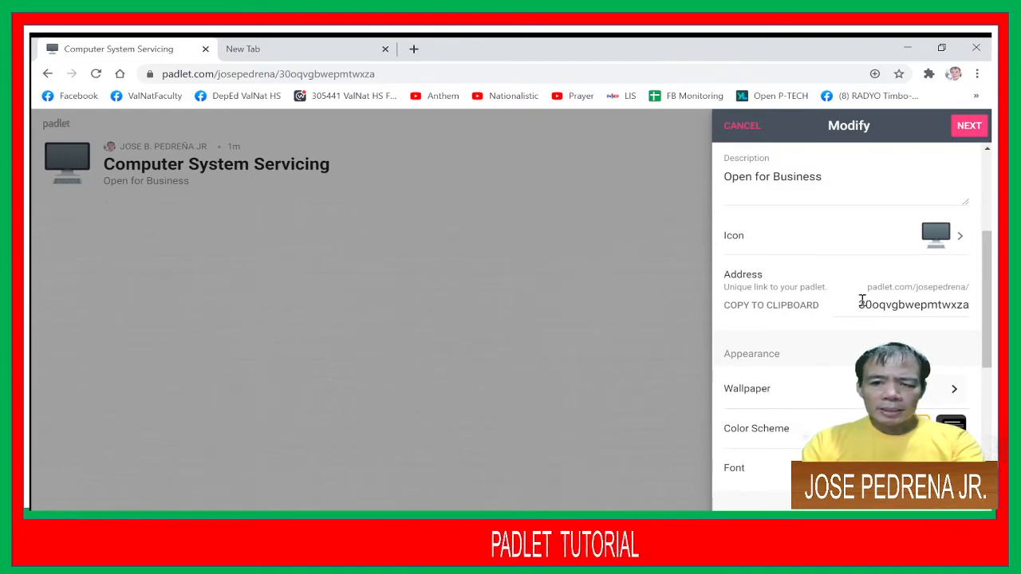
drag(861, 300, 980, 305)
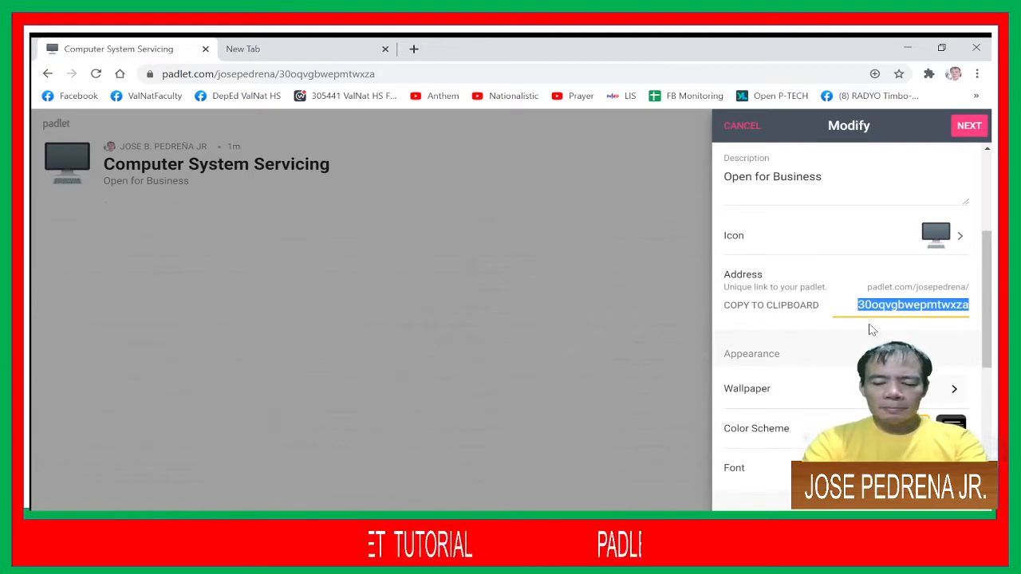
text(comp)
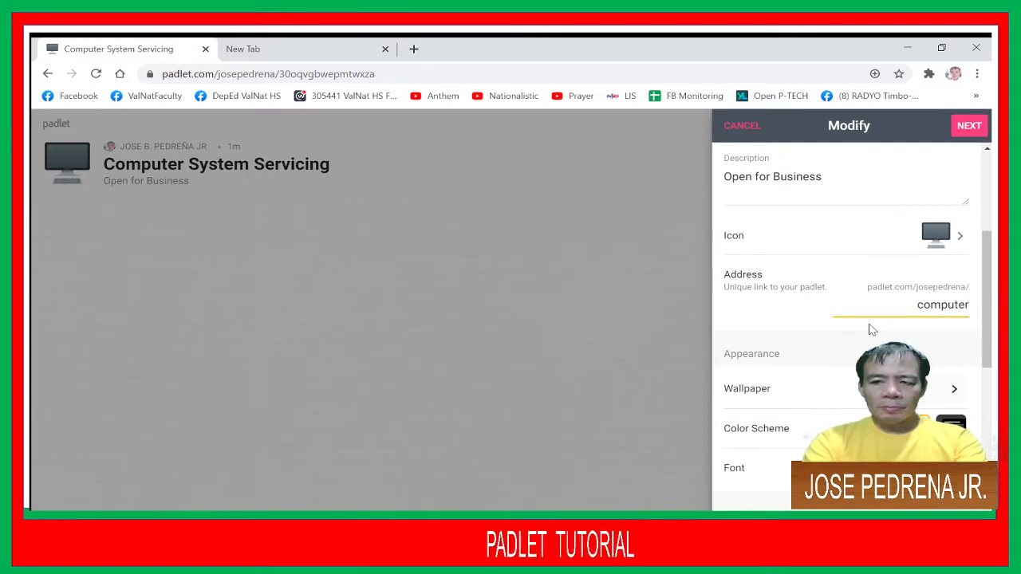
text(uter)
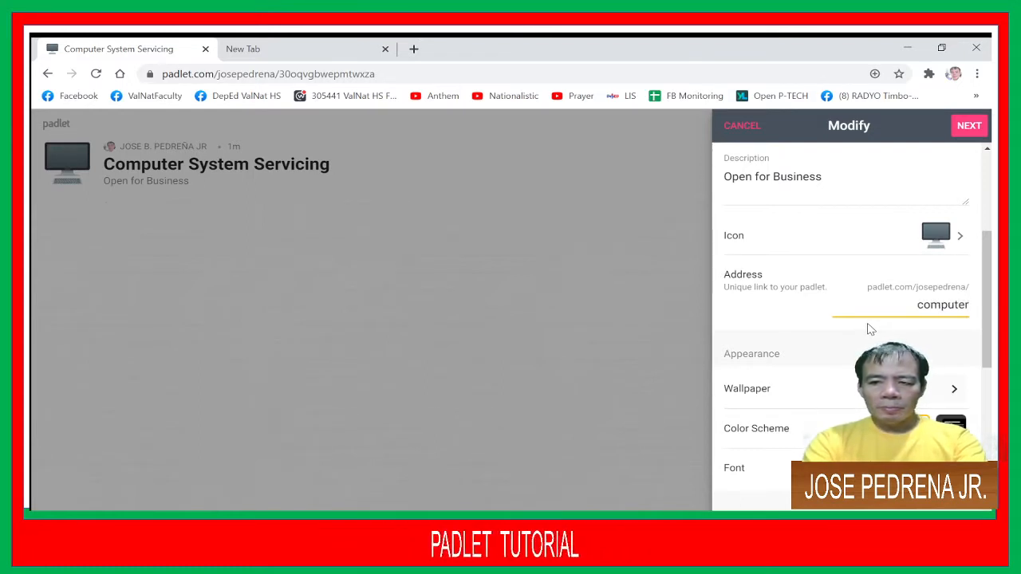
text(system)
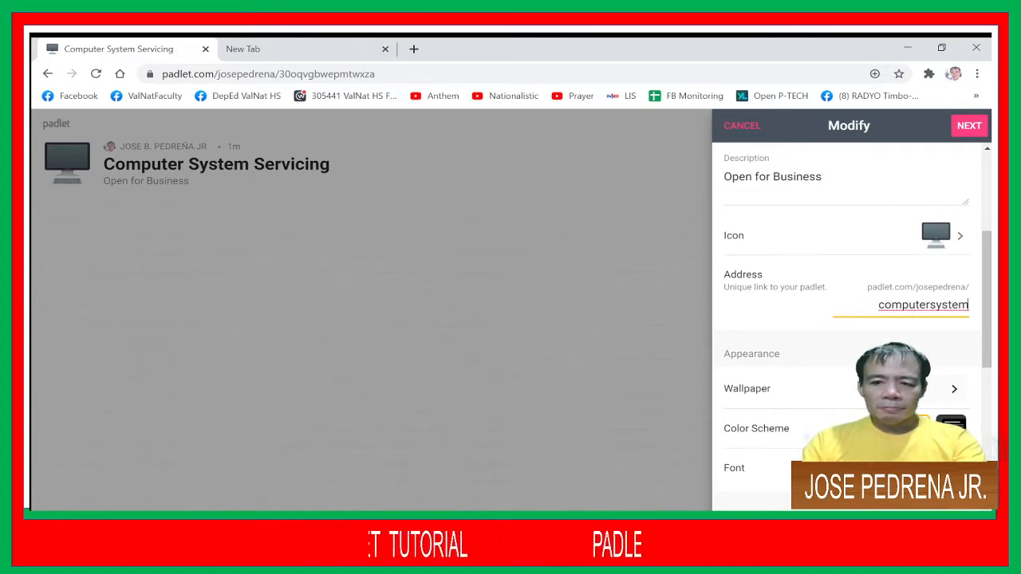
- Set the padlet's wallpaper to the Bricks pattern from Textures and Patterns
click(954, 391)
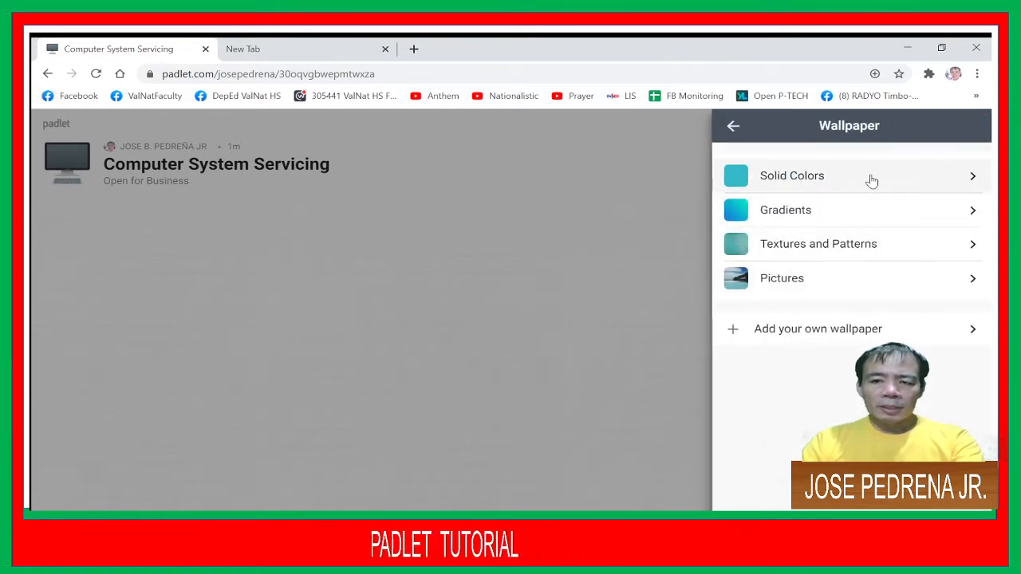
click(893, 248)
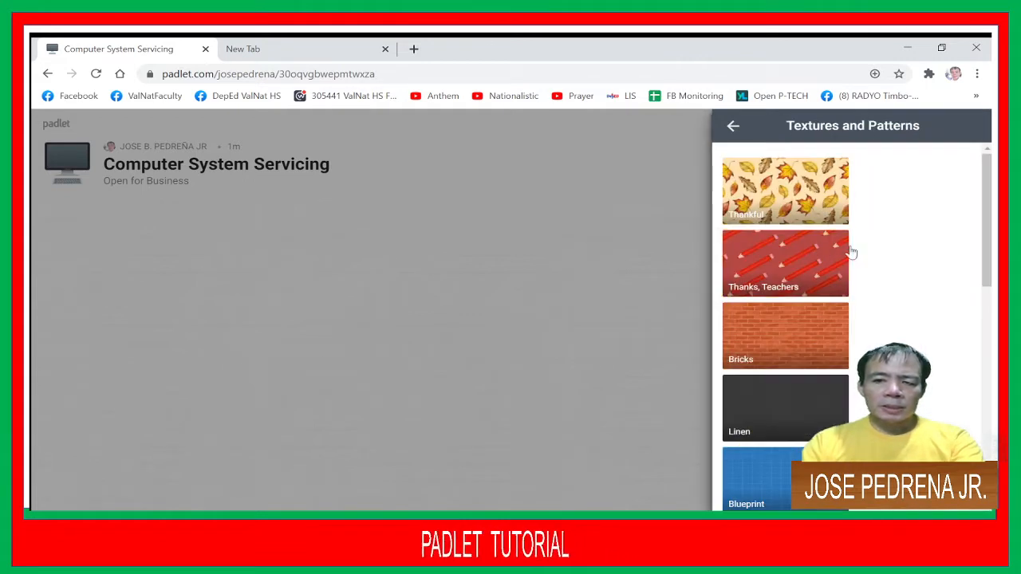
click(799, 345)
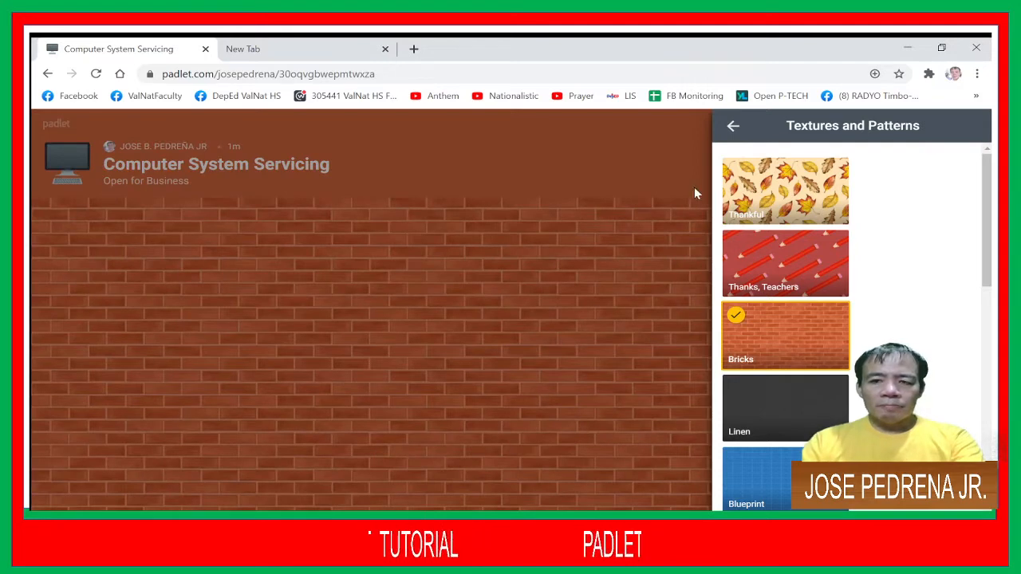
click(732, 126)
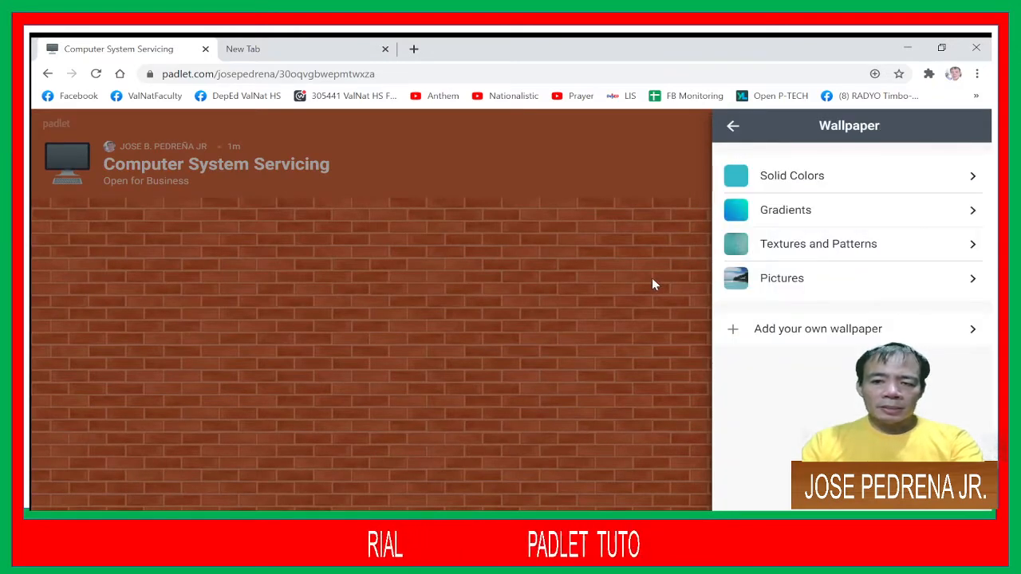
click(732, 128)
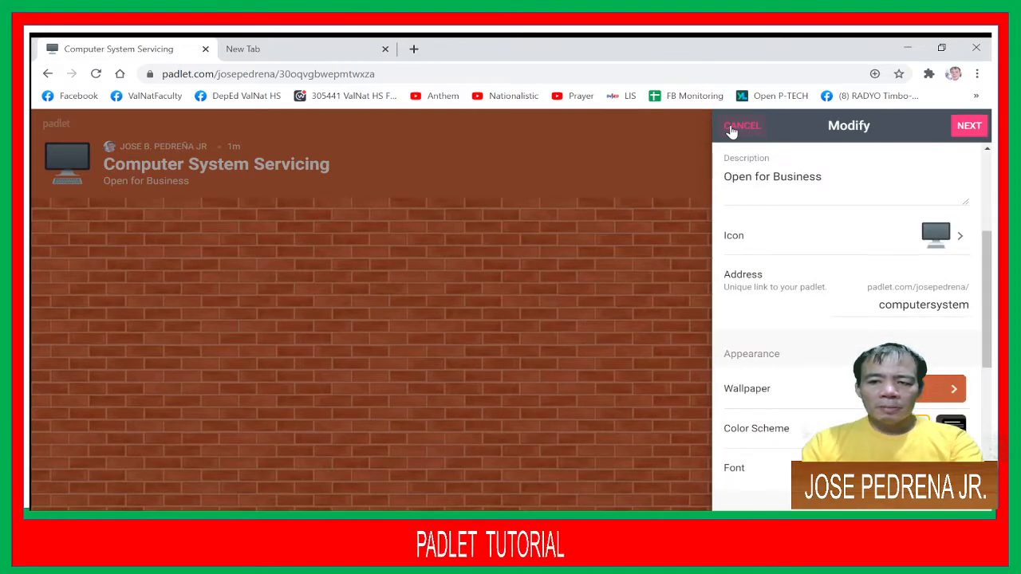
- Allow viewers to comment on posts and set the post reactions to Like
scroll(789, 319, down, 3)
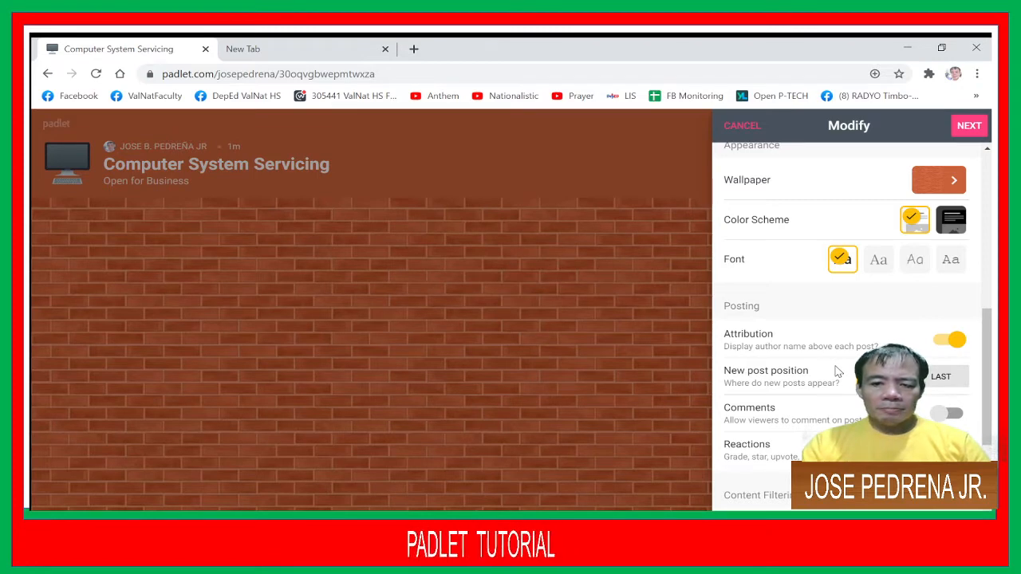
scroll(837, 371, down, 1)
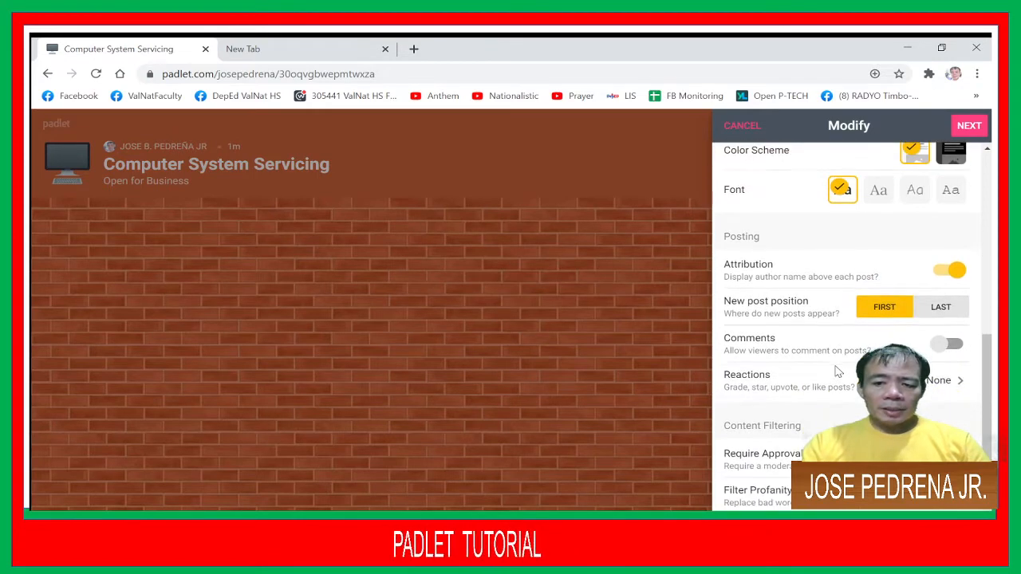
click(958, 348)
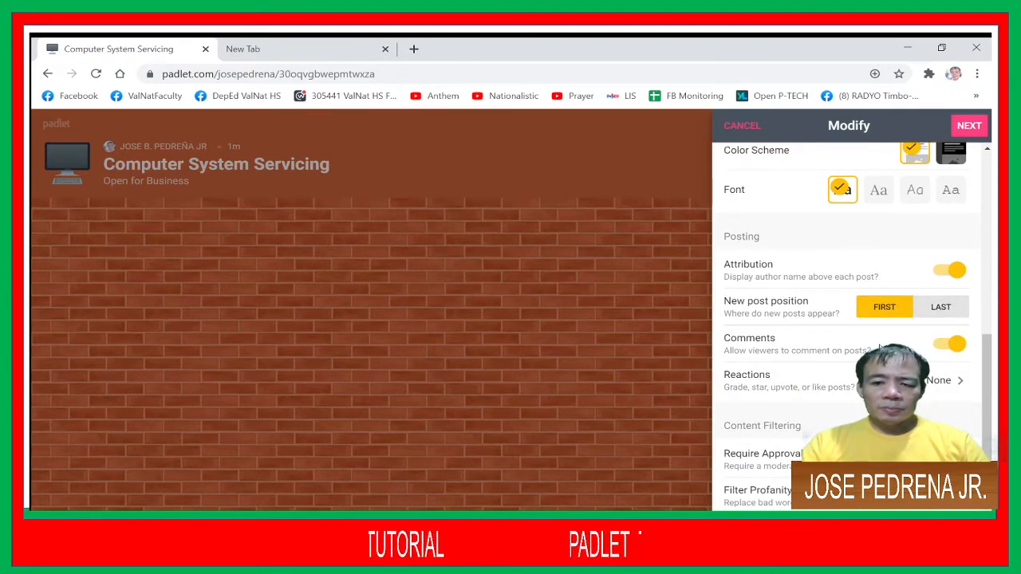
click(946, 383)
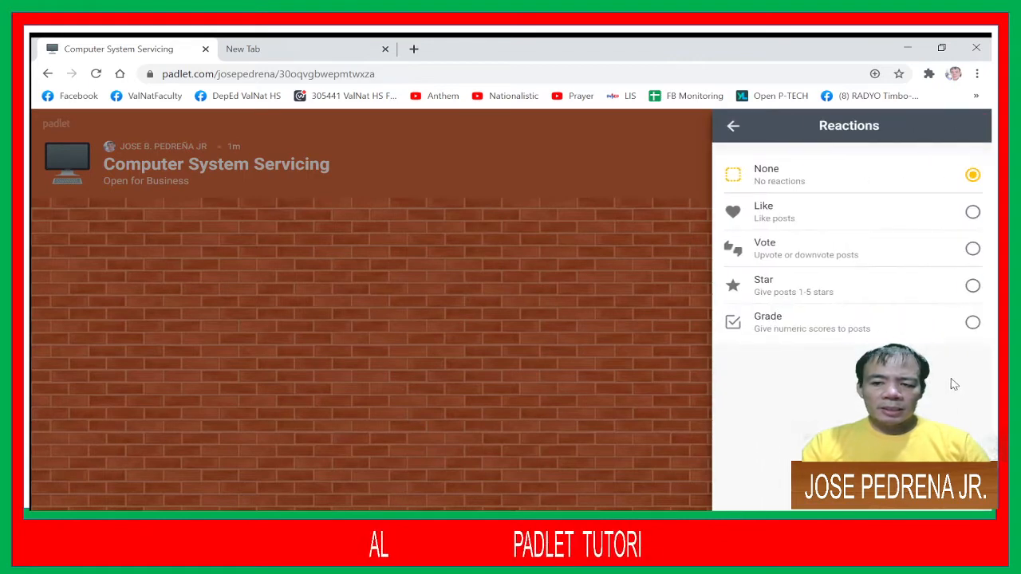
click(971, 214)
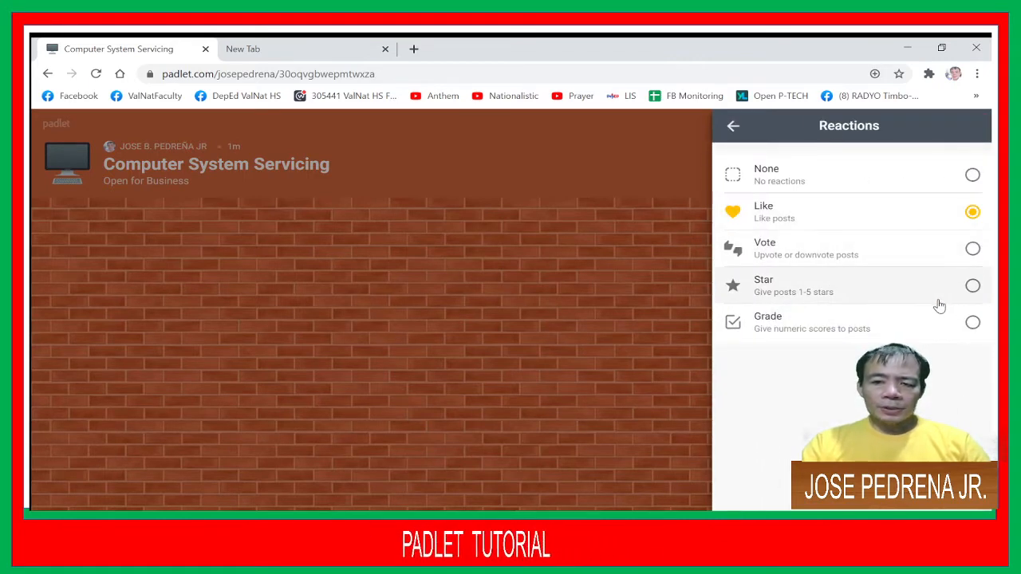
- Close the reaction choices and turn on Require Approval in the padlet's content filtering settings
click(733, 128)
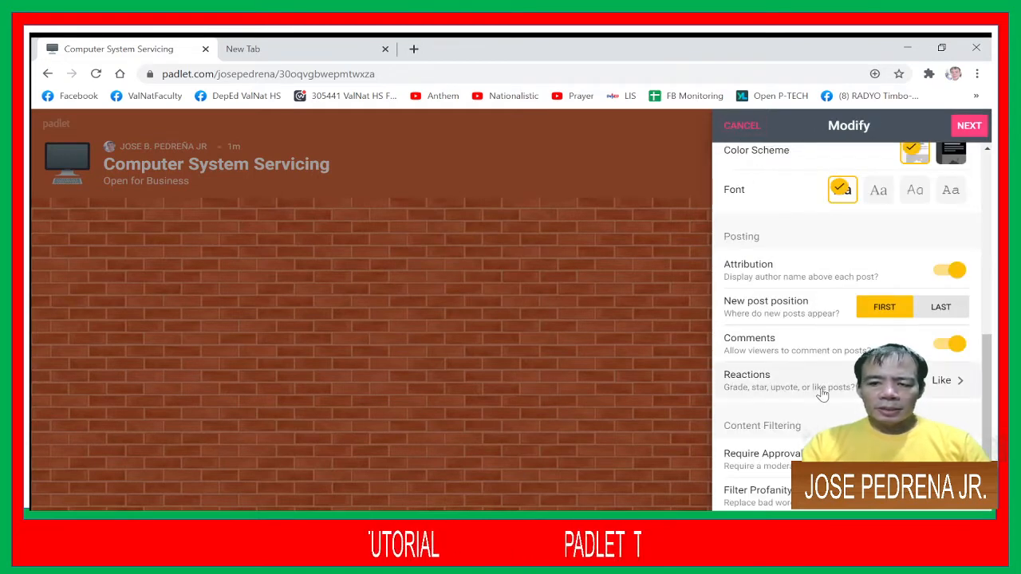
scroll(877, 390, down, 2)
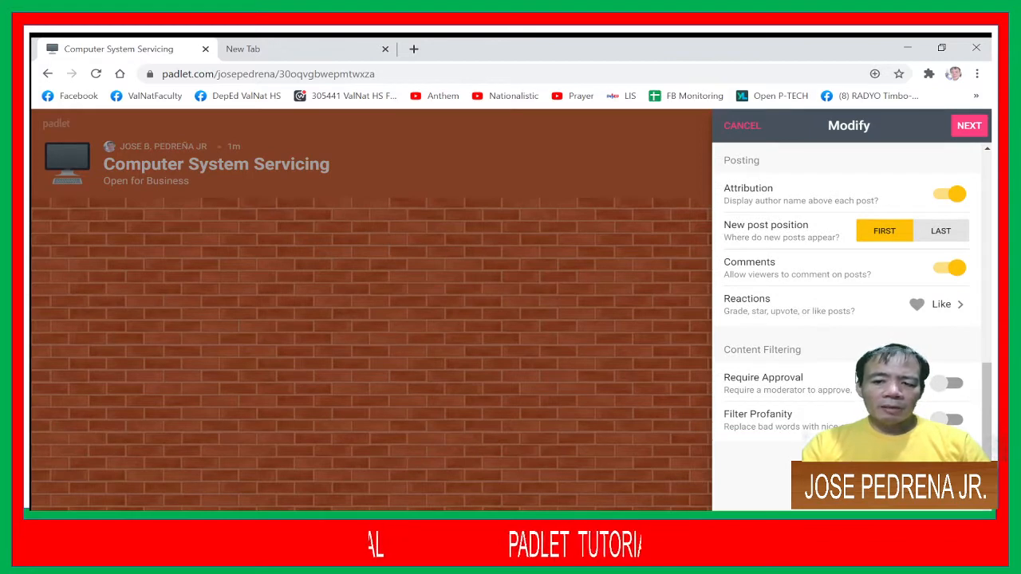
click(943, 384)
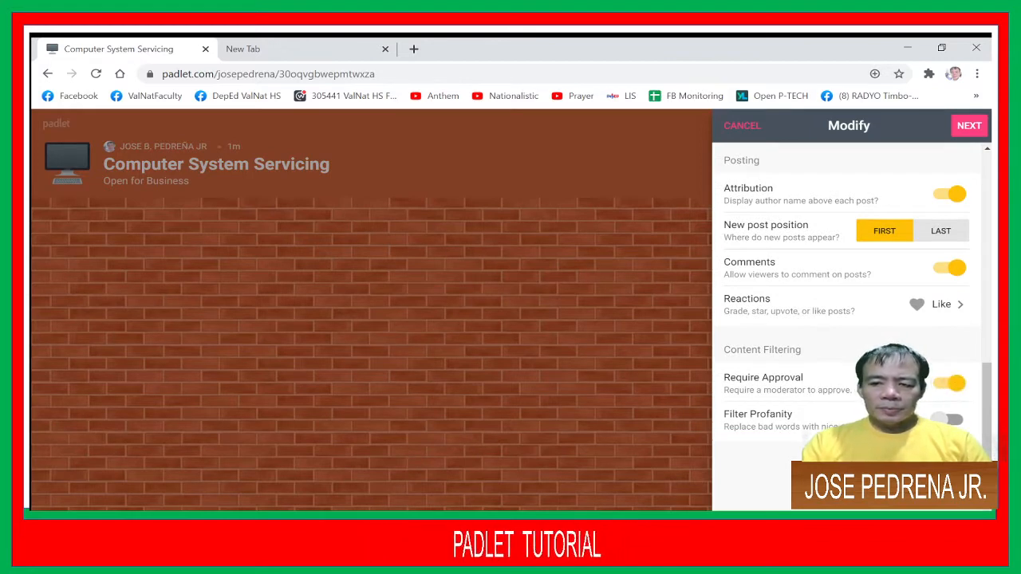
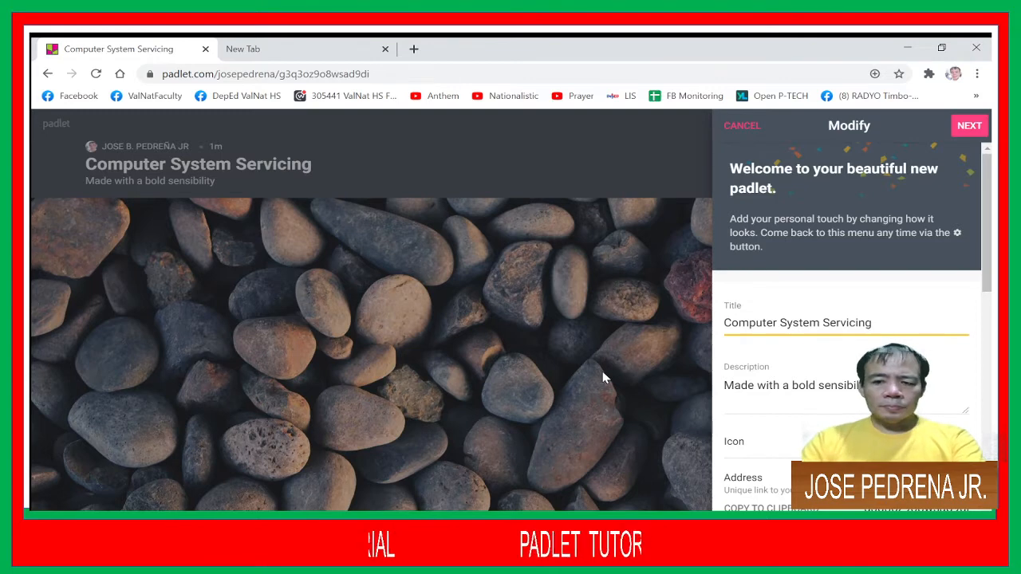
- Set the new padlet's icon to the mobile phone emoji from the Objects category
click(885, 443)
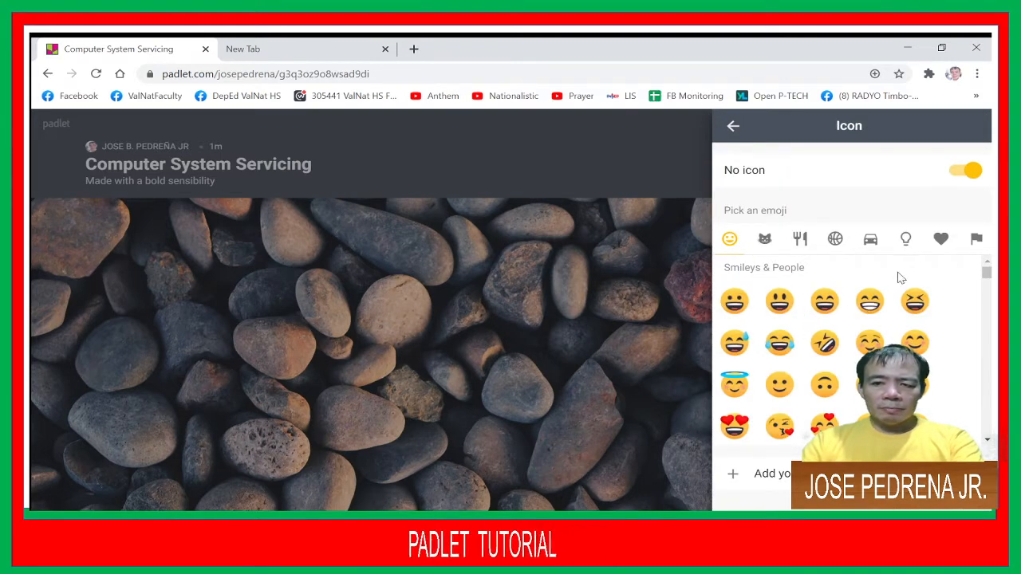
click(874, 239)
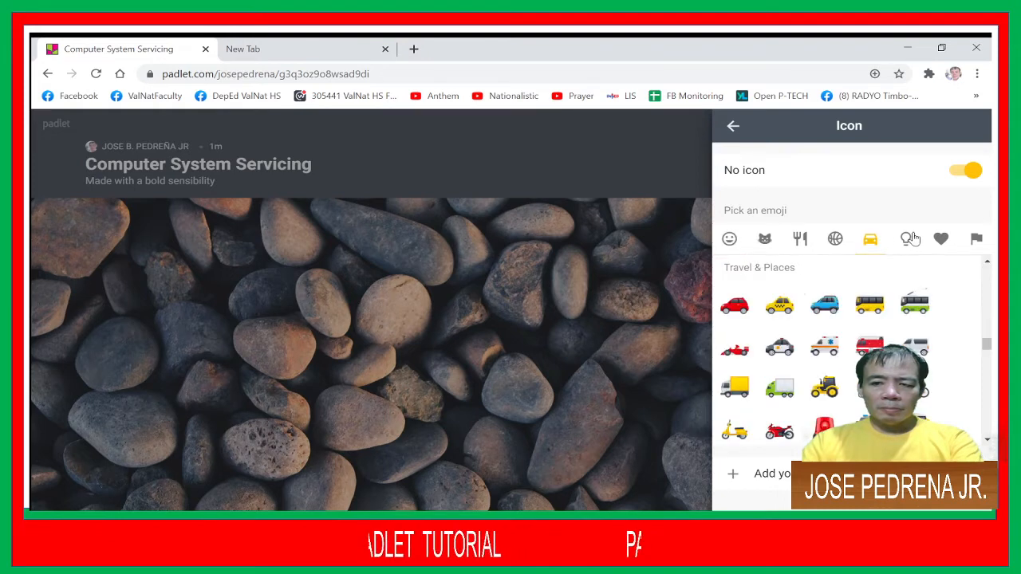
click(905, 240)
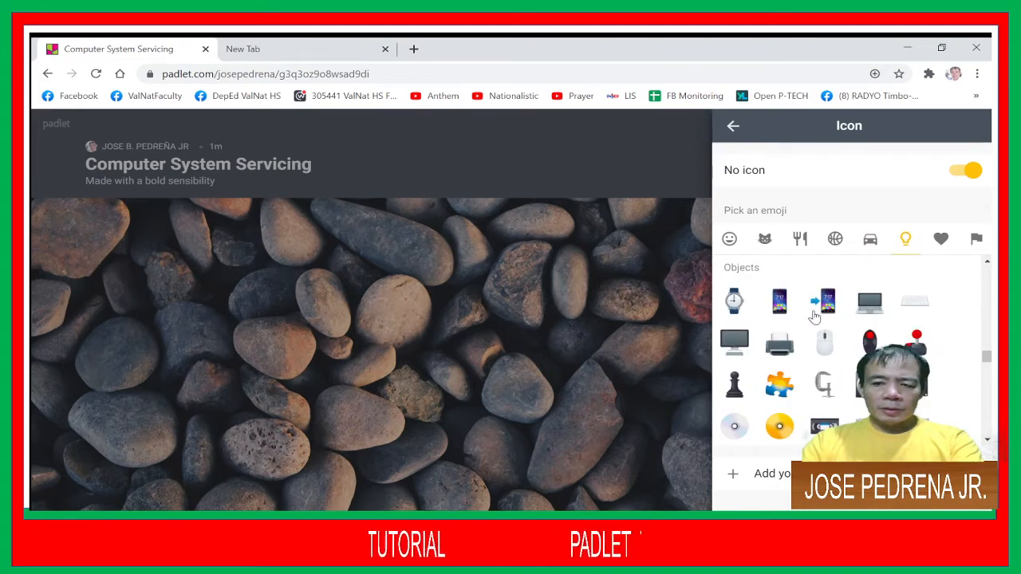
click(785, 307)
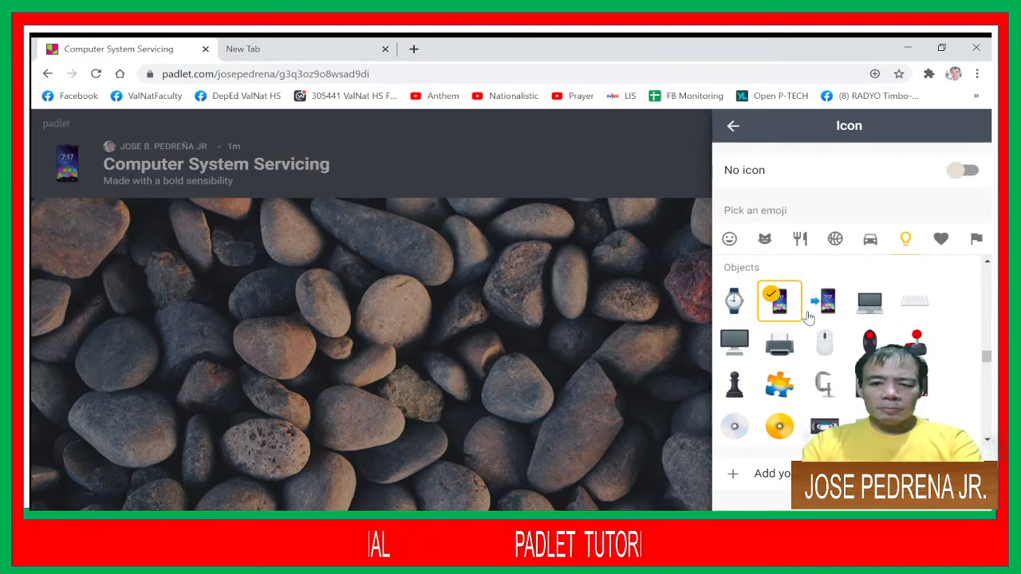
click(733, 126)
- Change the ending of the padlet's unique link address to "systemservicing"
scroll(737, 159, down, 1)
scroll(845, 319, down, 2)
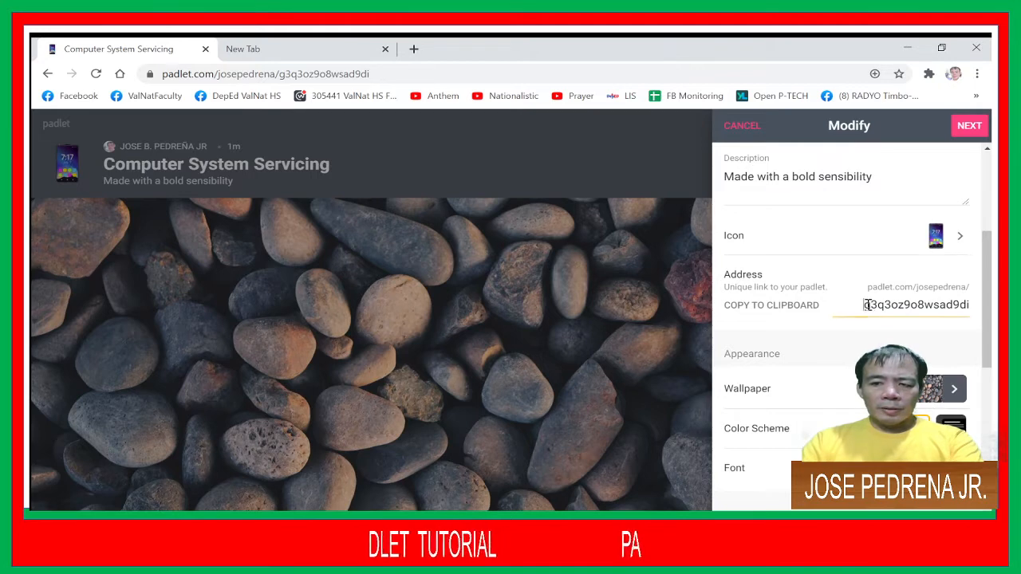
drag(867, 305, 968, 304)
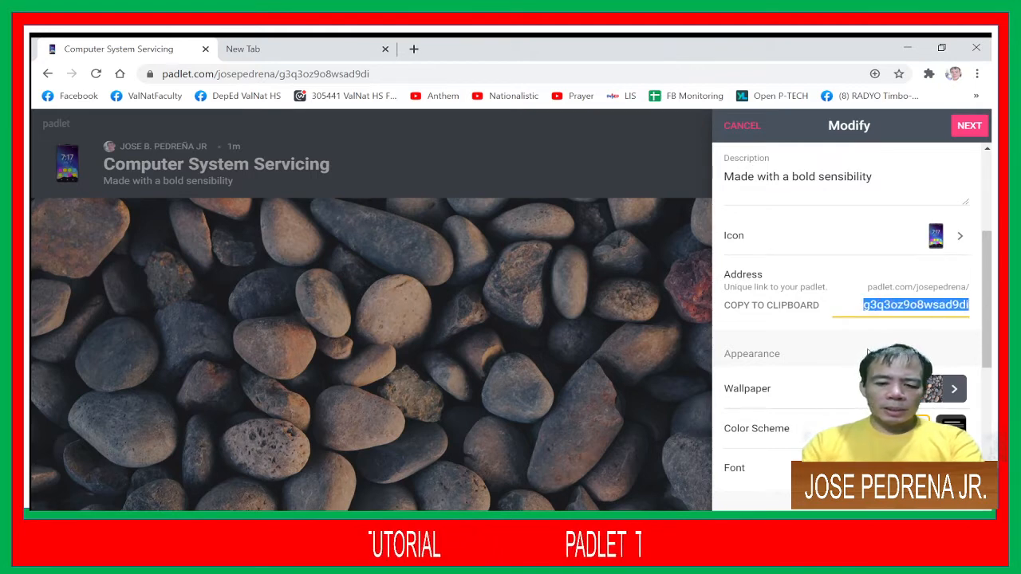
text(sy)
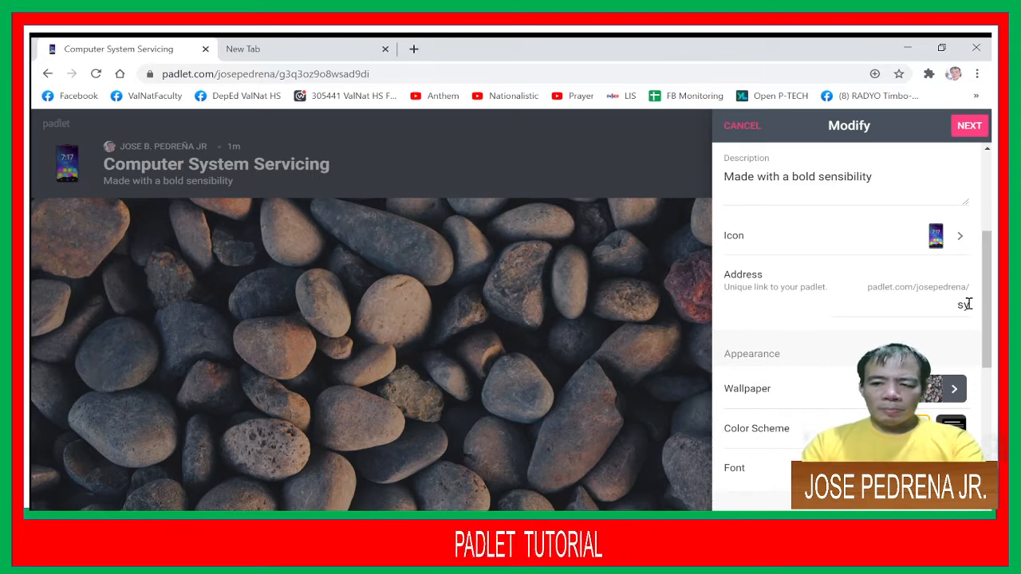
key(BackSpace)
key(BackSpace)
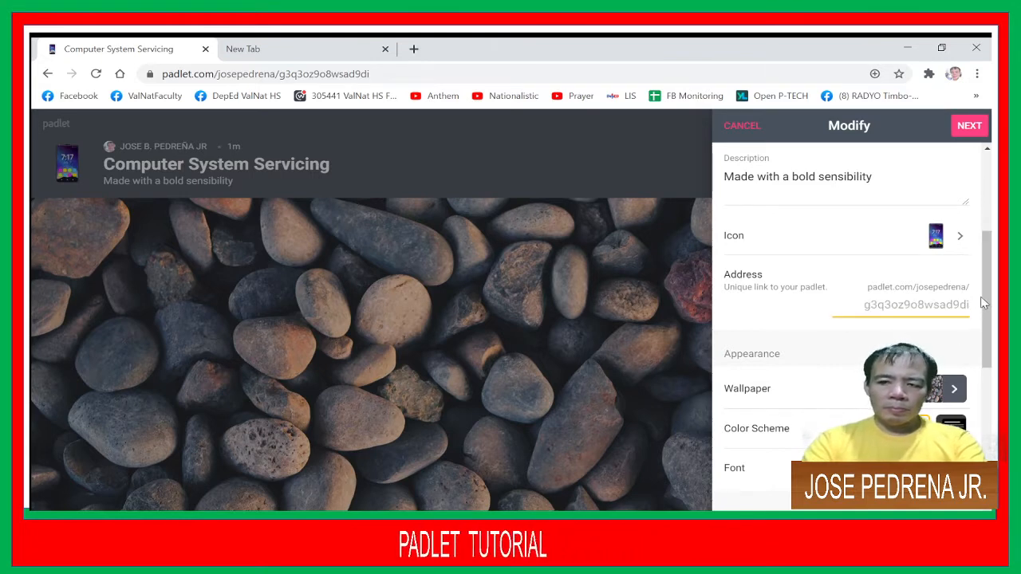
text(system)
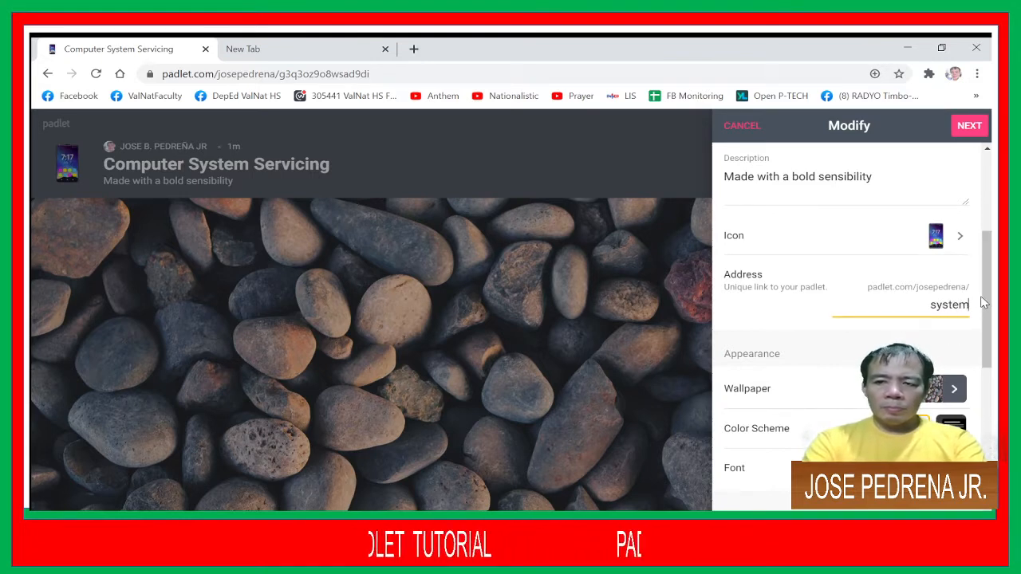
text(s)
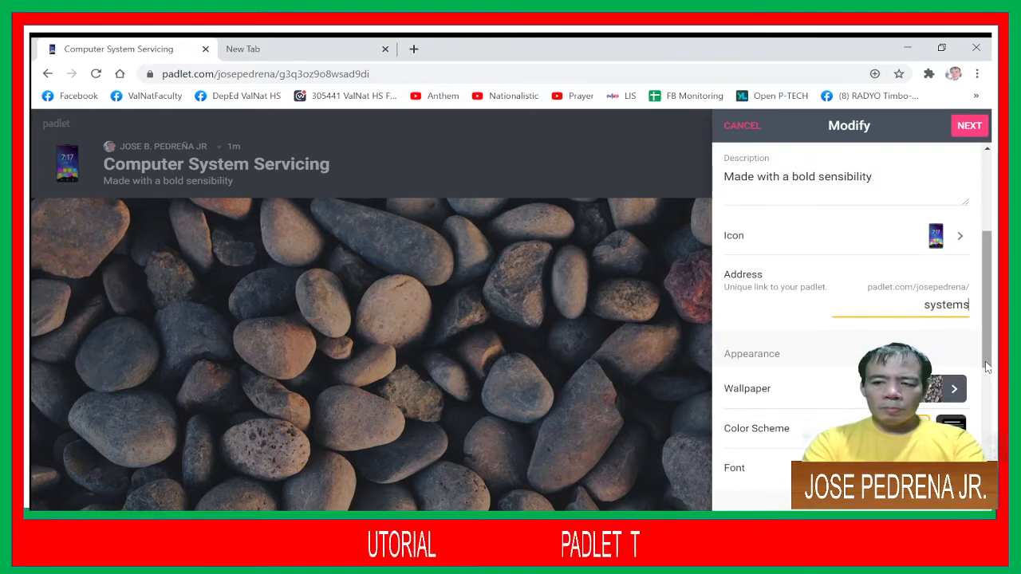
text(ervicing)
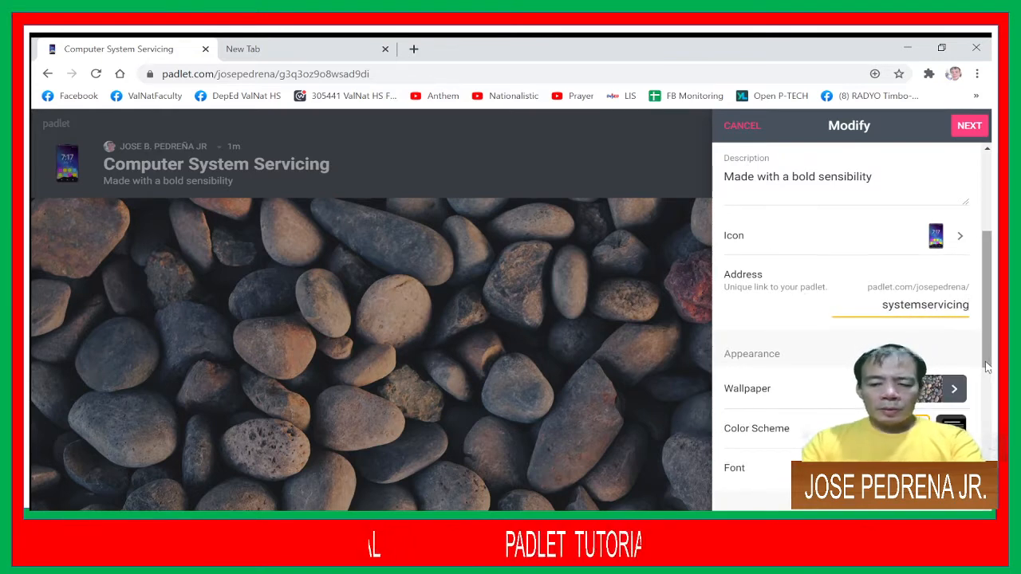
- Turn on Attribution and Comments for posts and set the post reactions to Like
scroll(849, 327, down, 4)
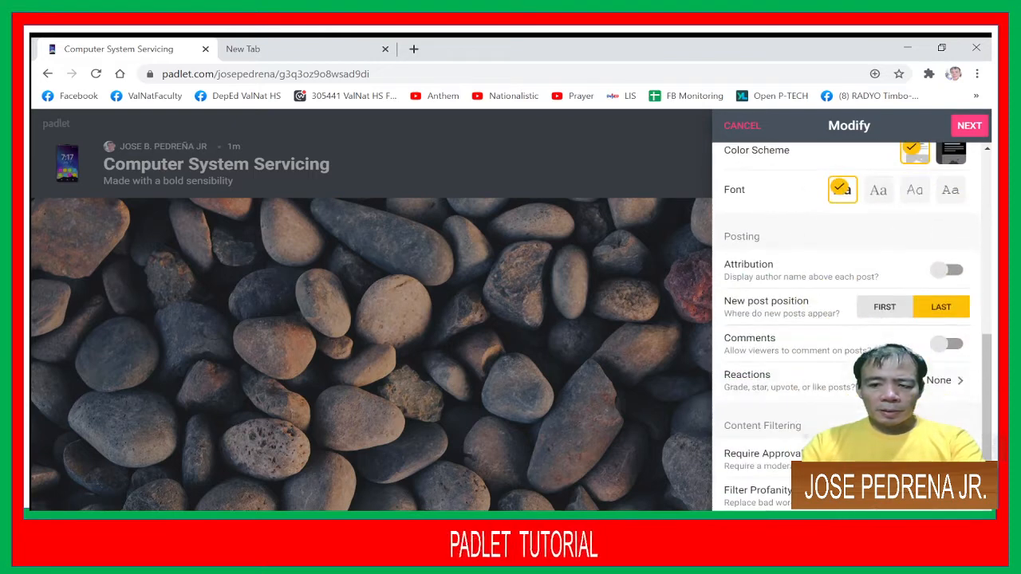
click(954, 272)
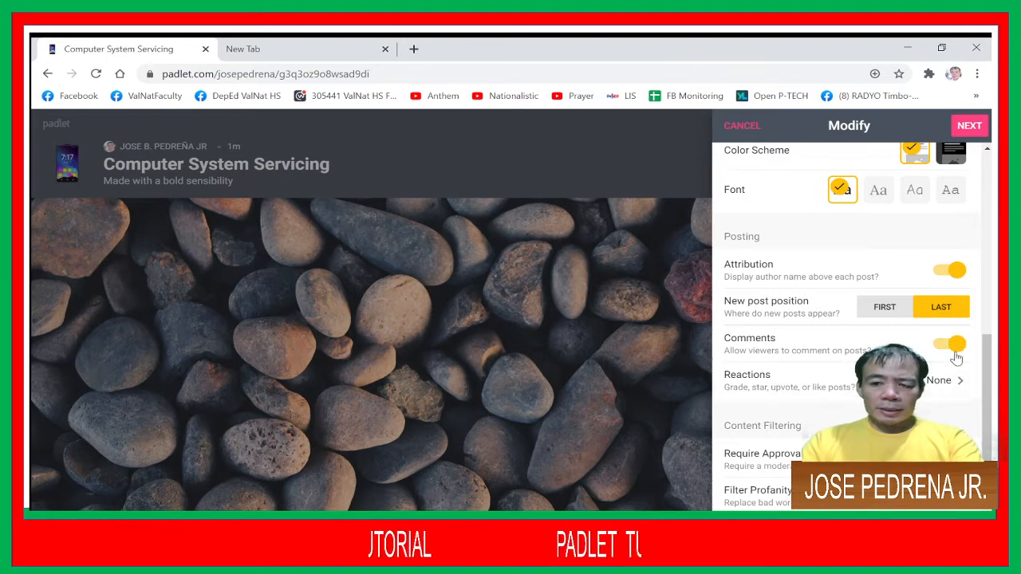
triple_click(927, 391)
click(955, 388)
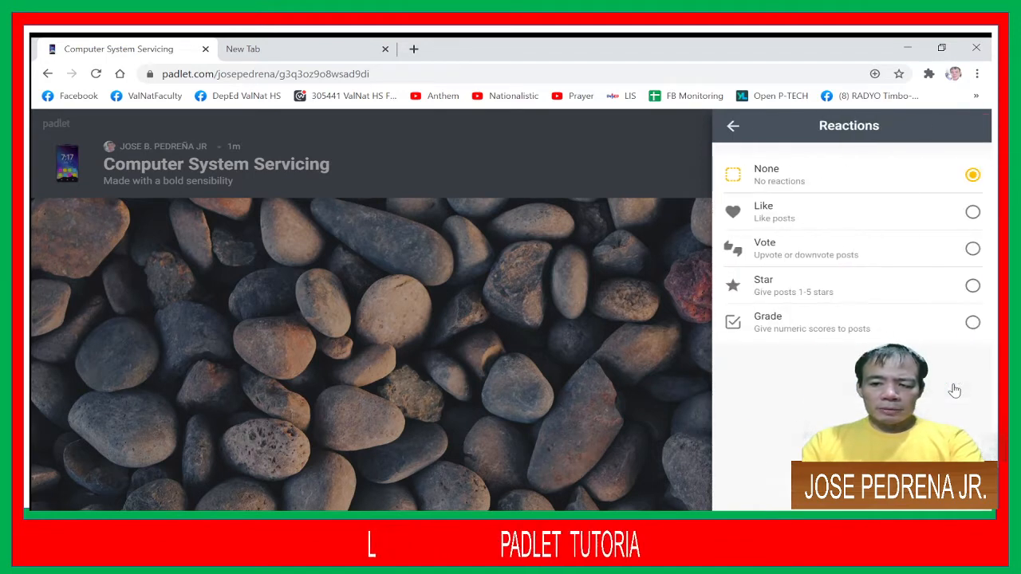
click(973, 211)
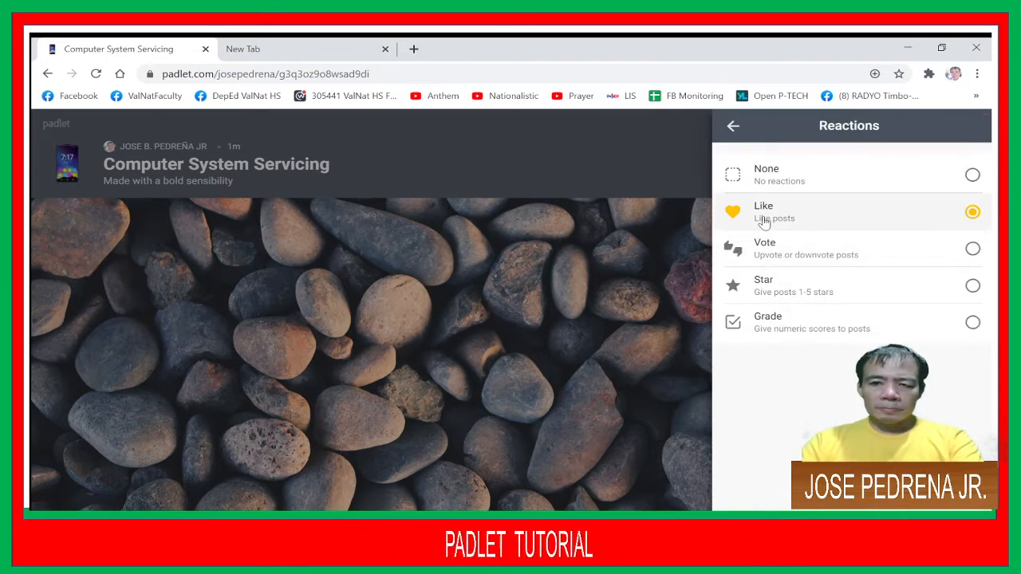
click(730, 128)
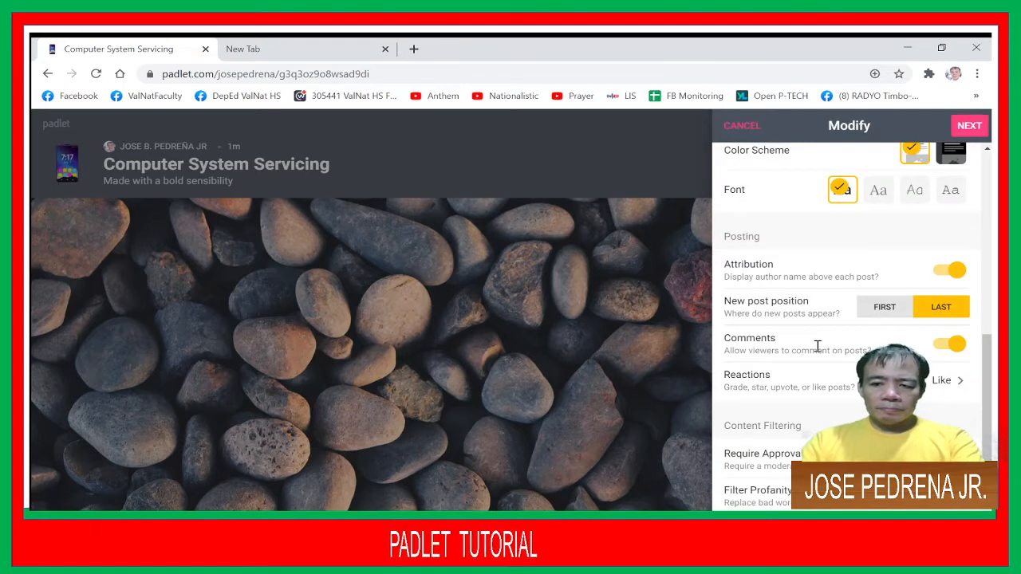
- Save the padlet's settings and start posting on it
scroll(829, 363, down, 1)
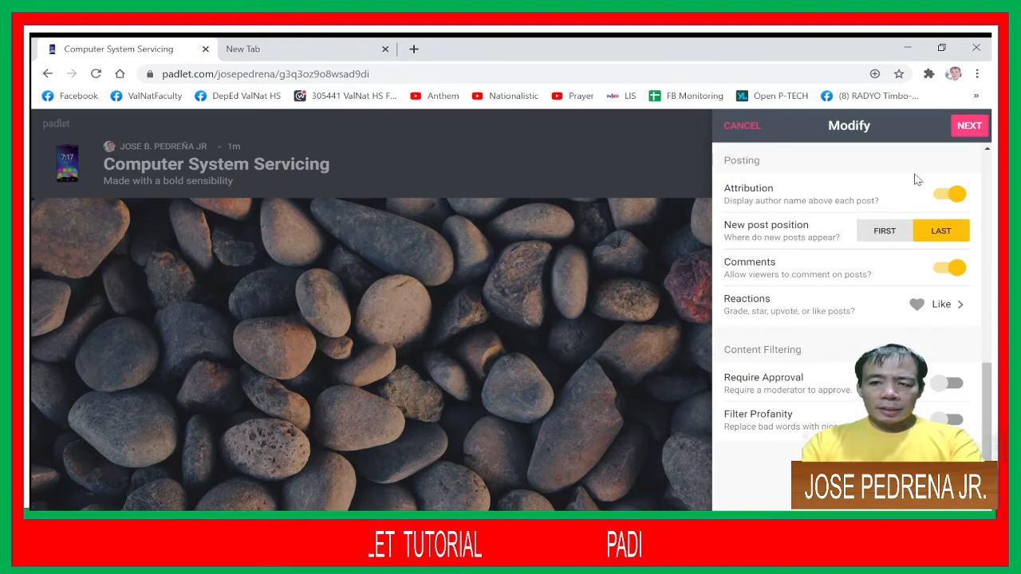
click(969, 126)
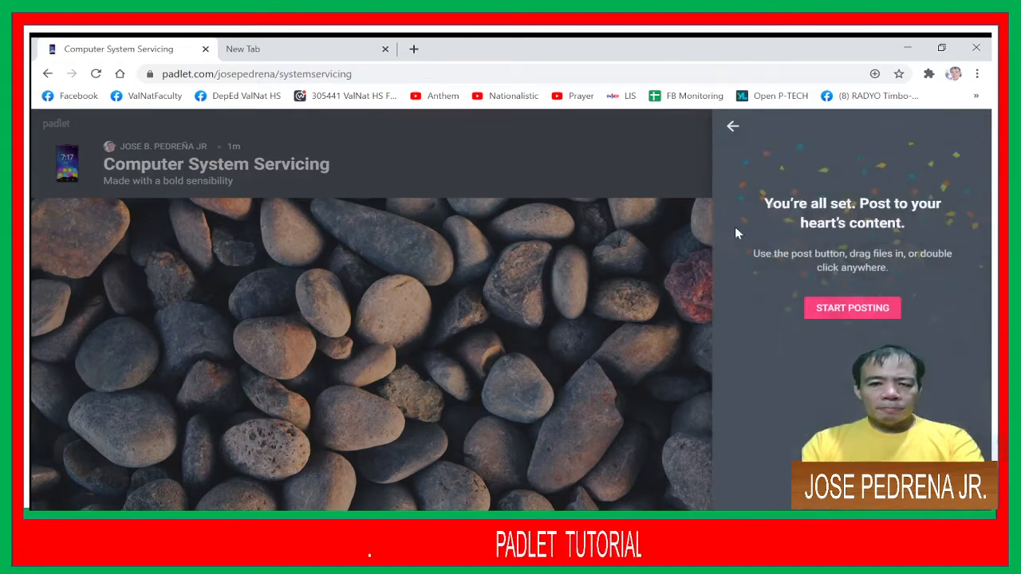
click(835, 311)
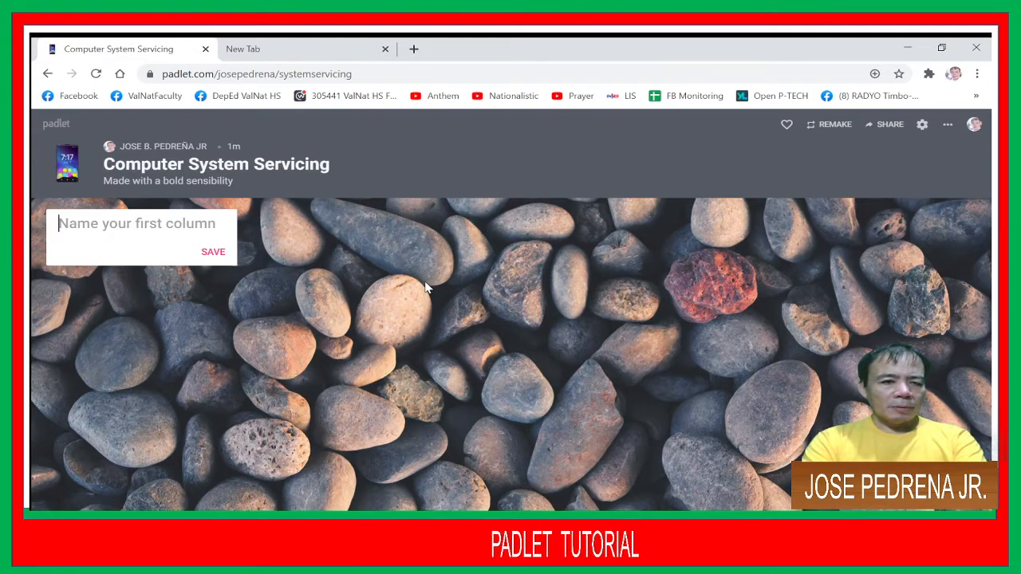
text(Crea)
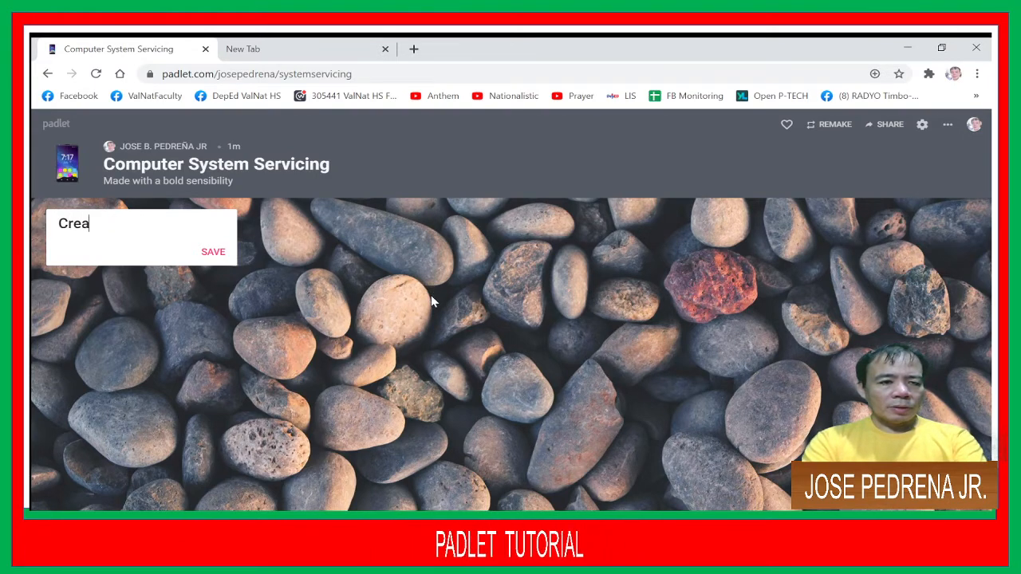
text(te a g)
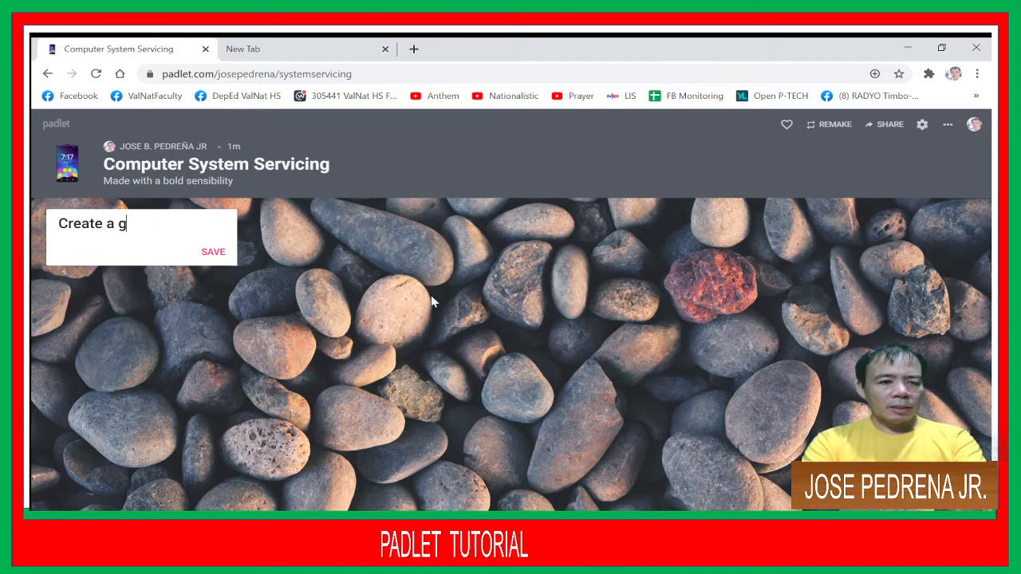
key(BackSpace)
key(BackSpace)
key(BackSpace)
key(BackSpace)
key(BackSpace)
key(BackSpace)
key(BackSpace)
key(BackSpace)
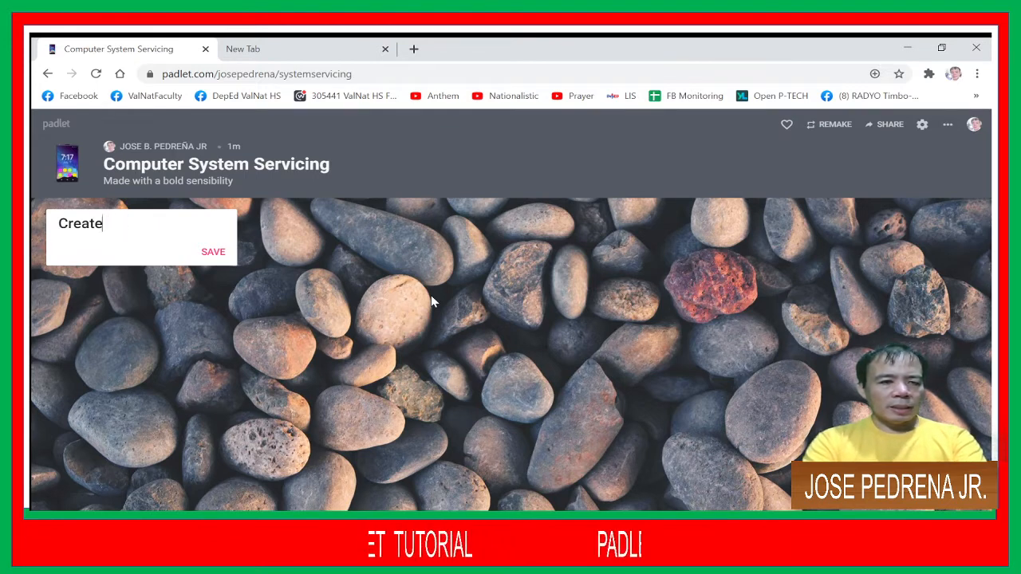
key(BackSpace)
key(BackSpace)
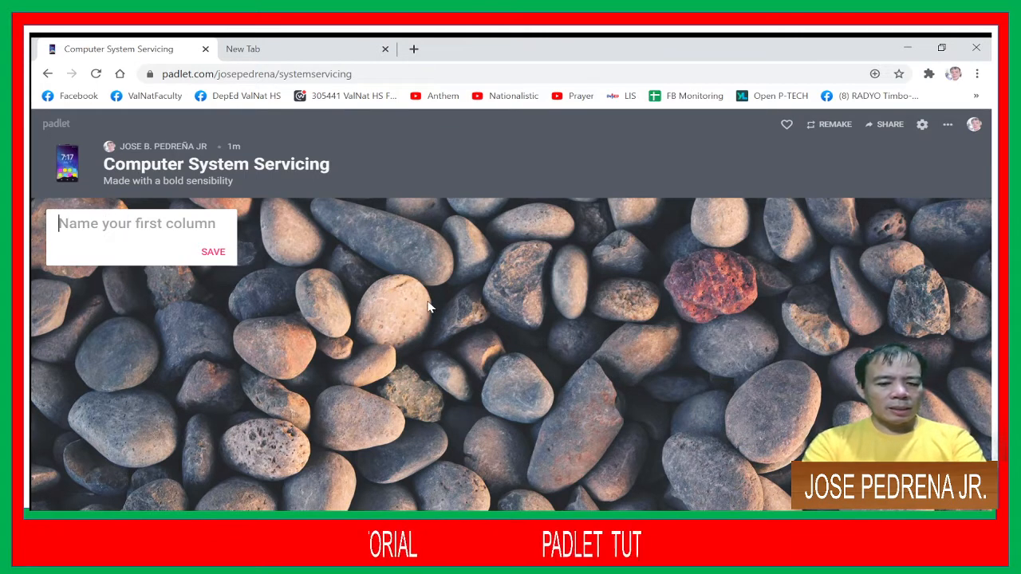
- Name the first column "System Unit" and save it
text(System )
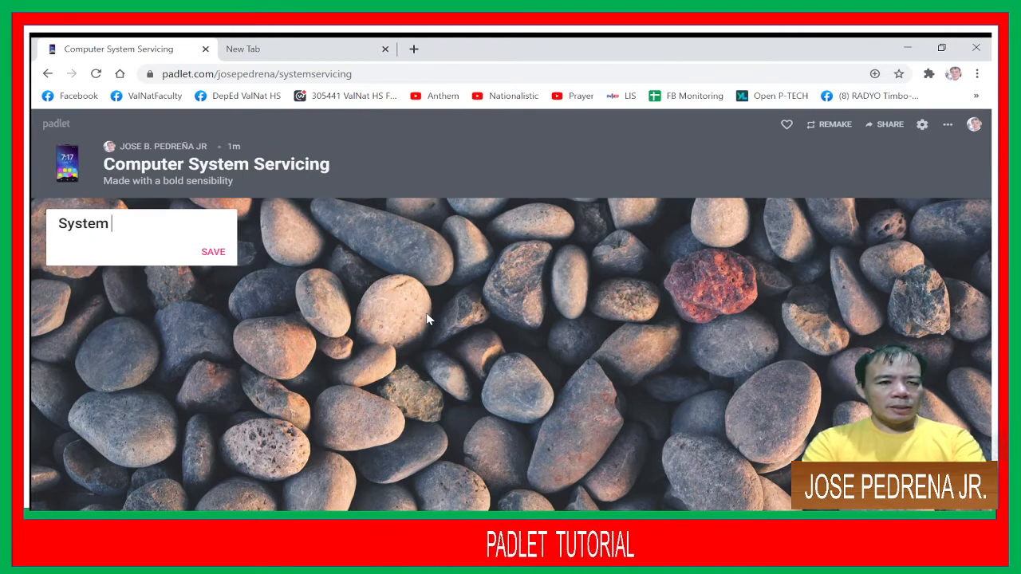
text(Unit)
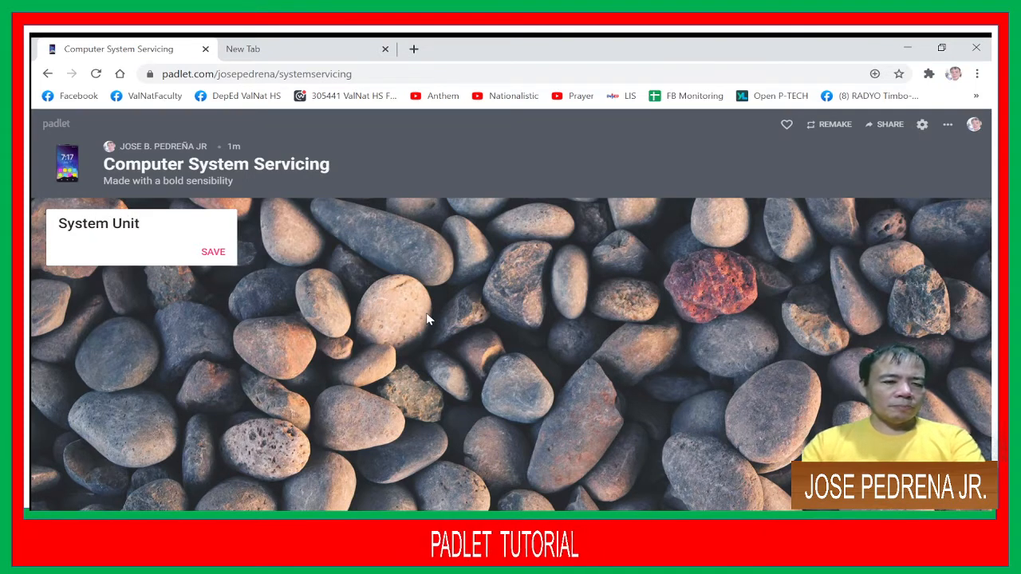
click(213, 252)
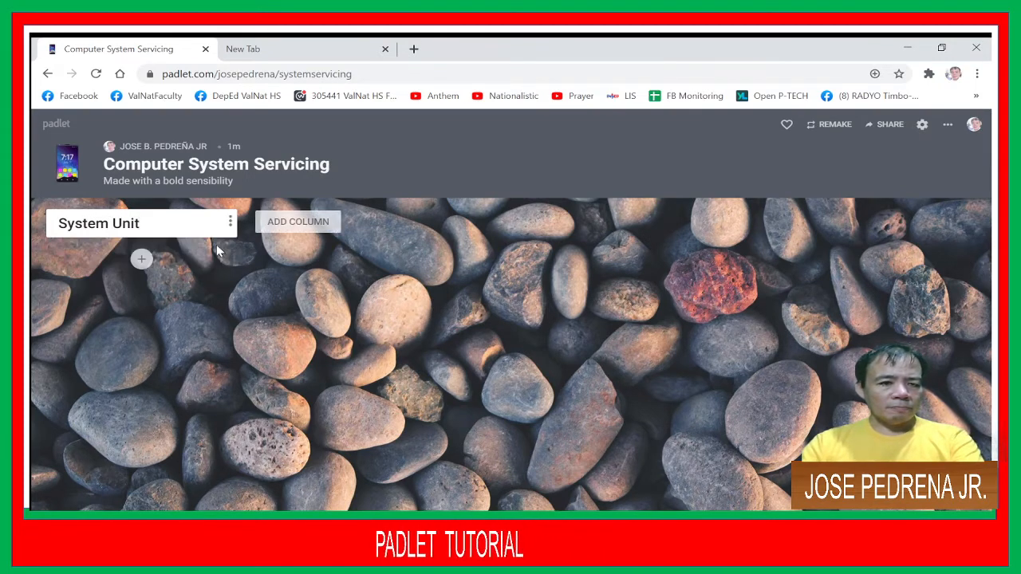
- Add a second column named "Operating System" and save it
click(311, 226)
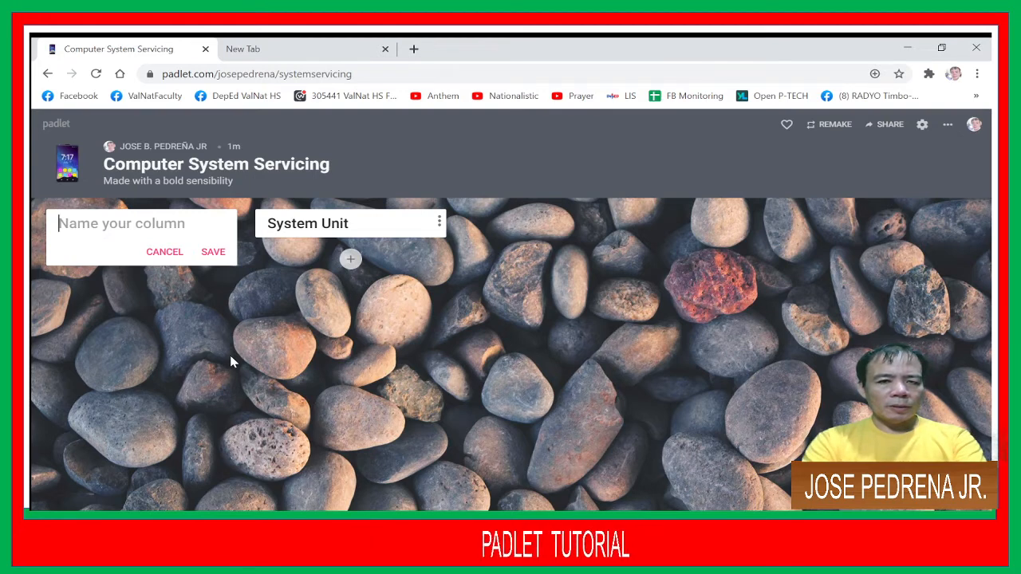
text(Operating)
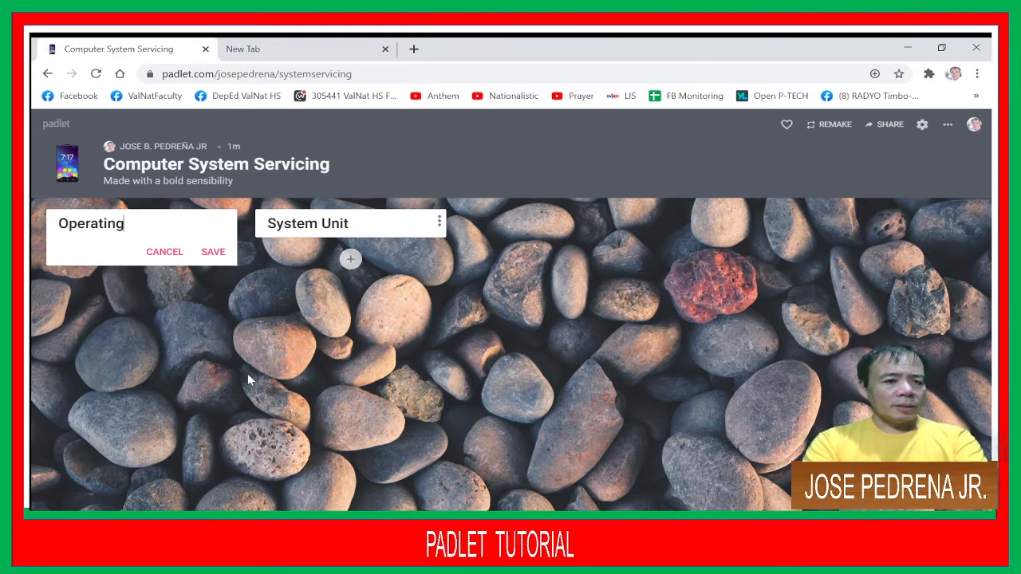
text( System)
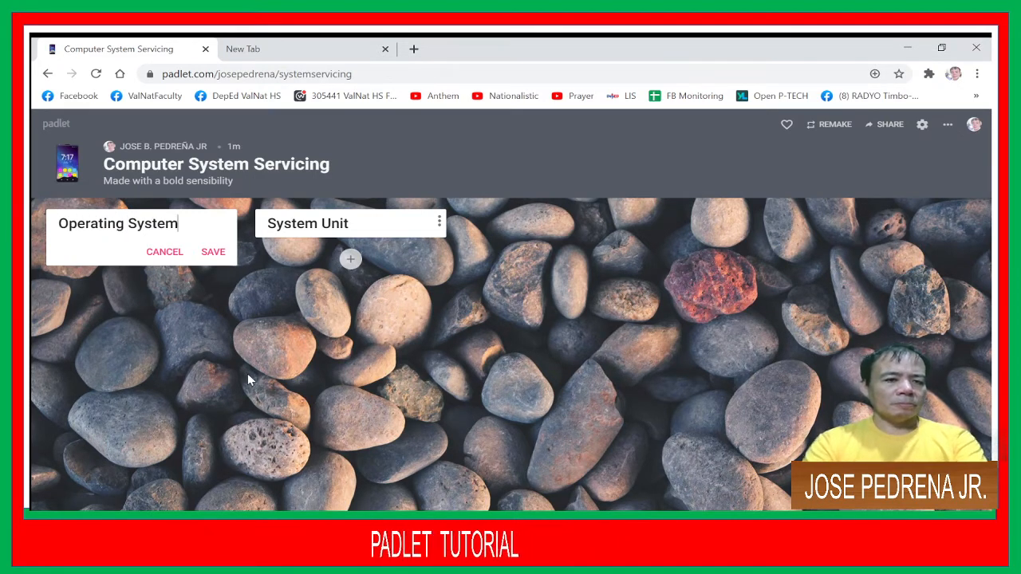
click(213, 251)
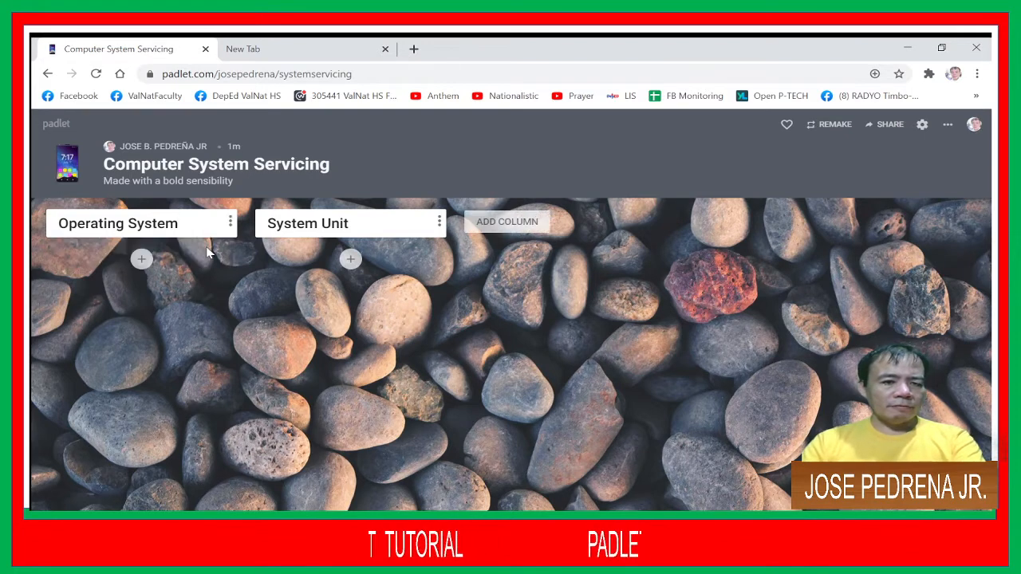
- Add a third column named "Add Application Software" and save it
click(534, 224)
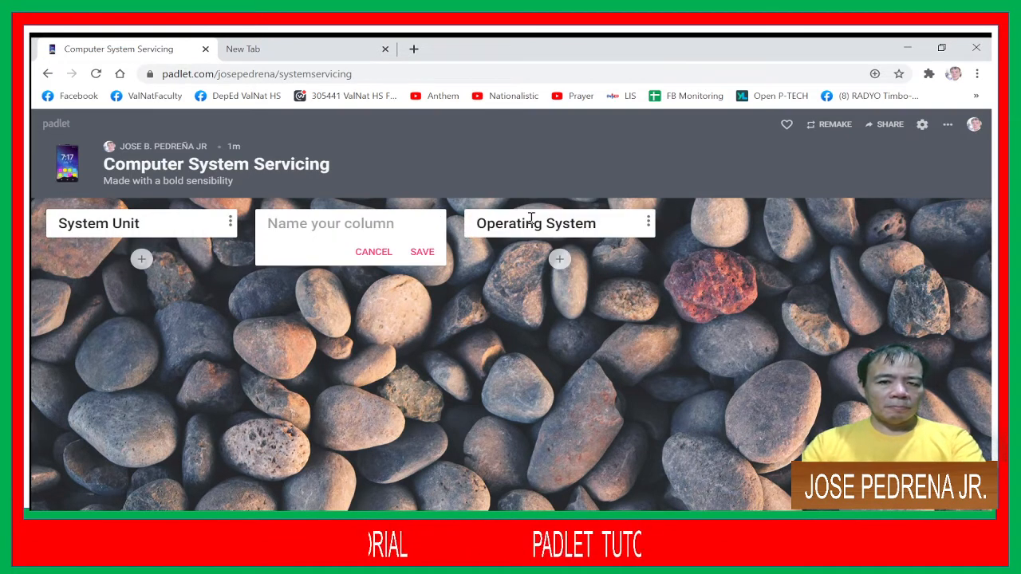
text(Add)
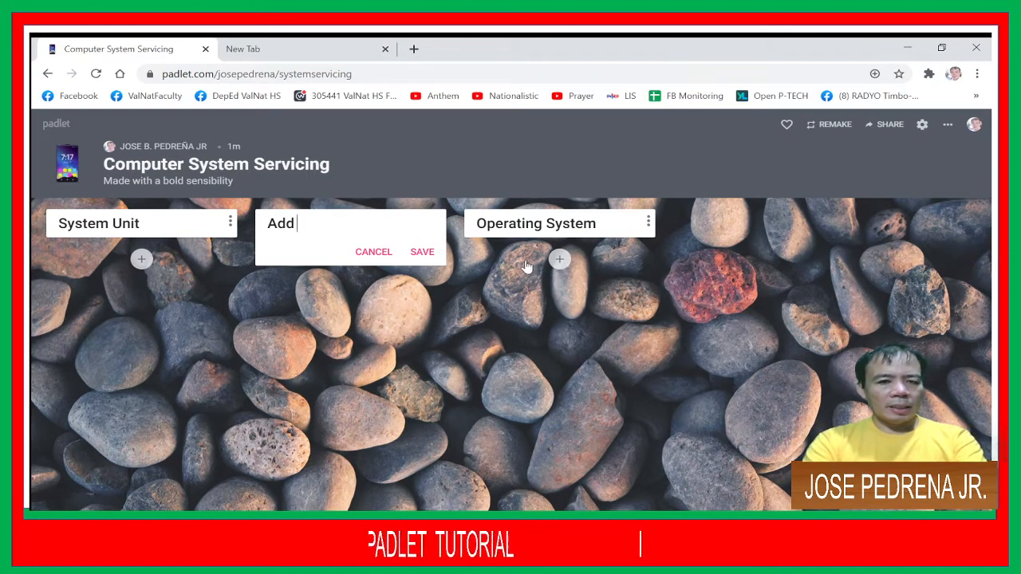
text( Applica)
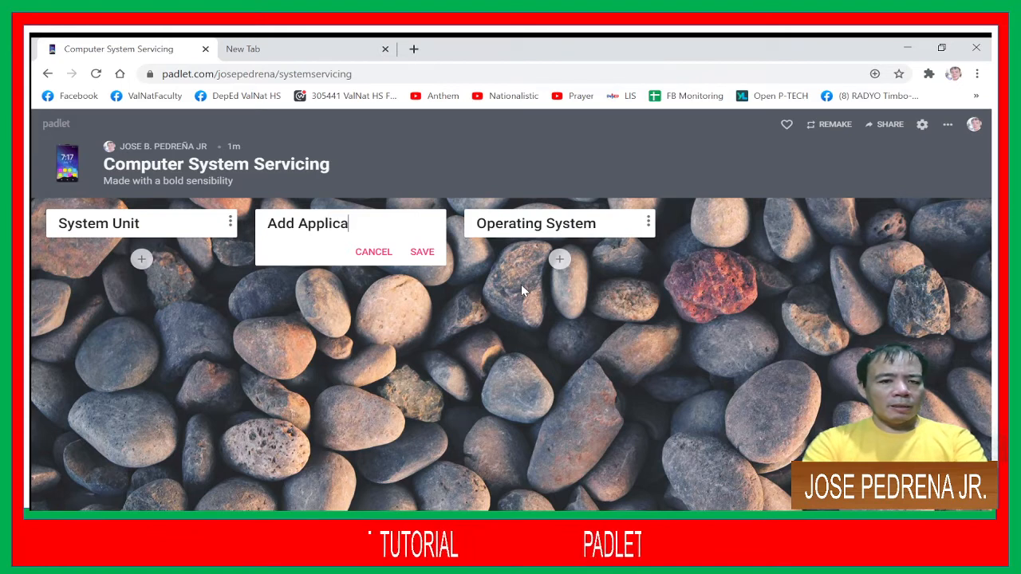
text(tion)
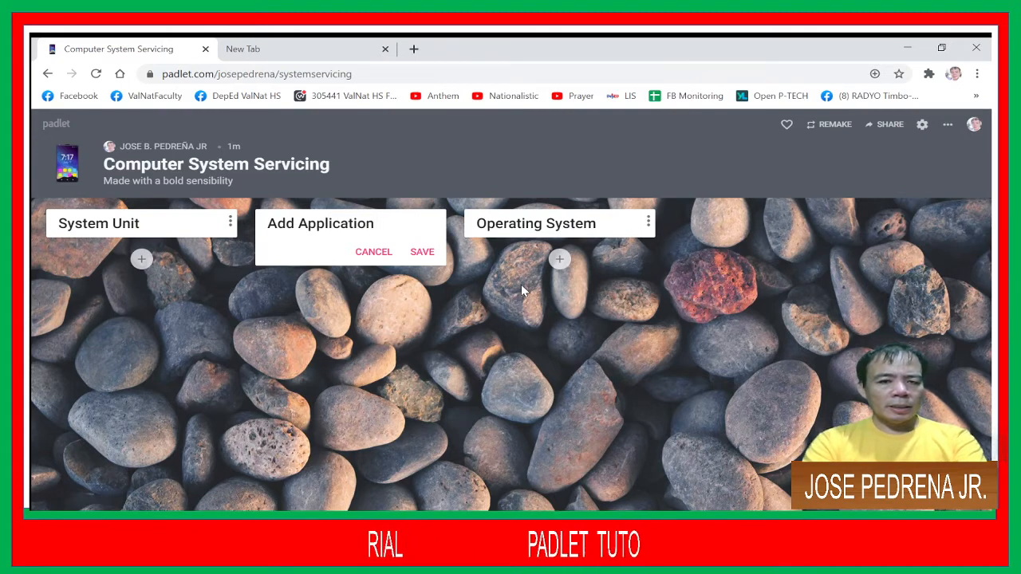
text( Software)
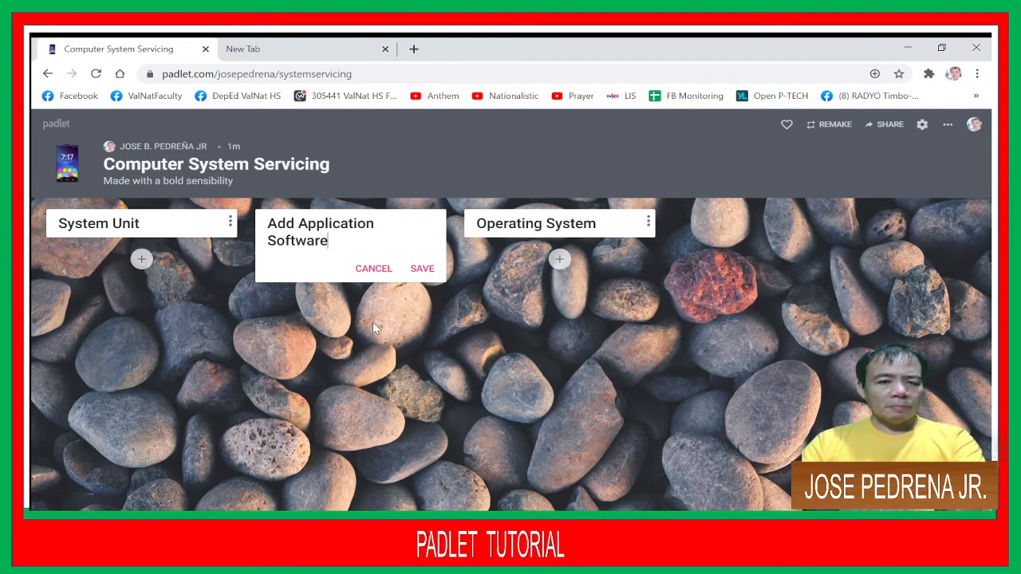
click(421, 268)
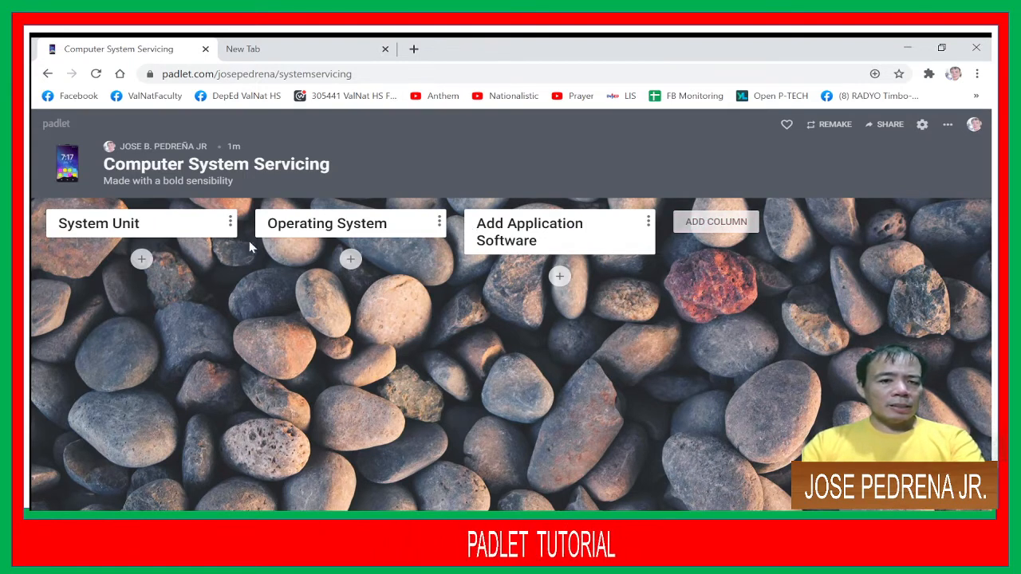
- Move the System Unit column to the end and rearrange the columns back to System Unit, Operating System, Add Application Software
drag(166, 220, 550, 224)
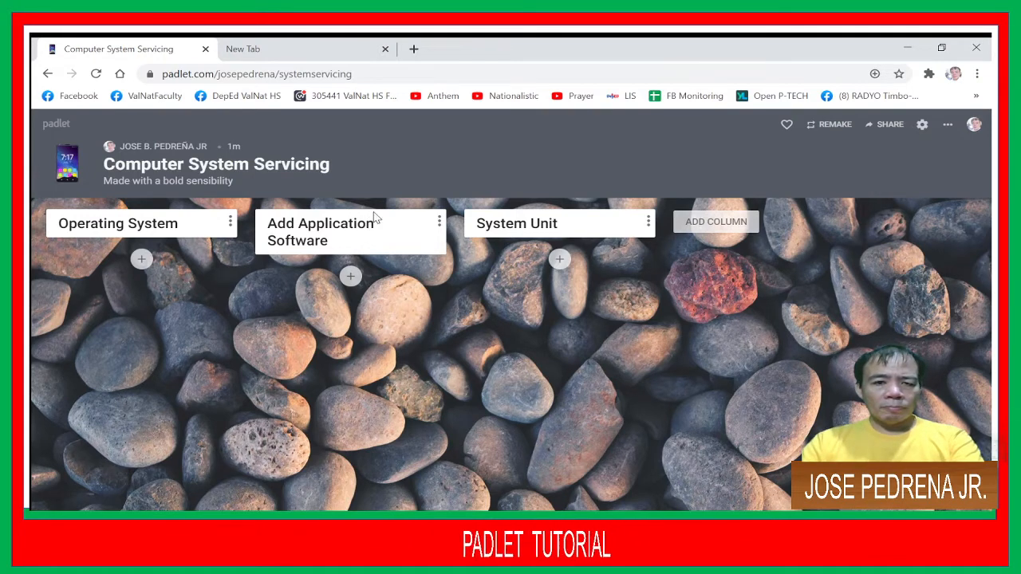
drag(373, 237, 655, 220)
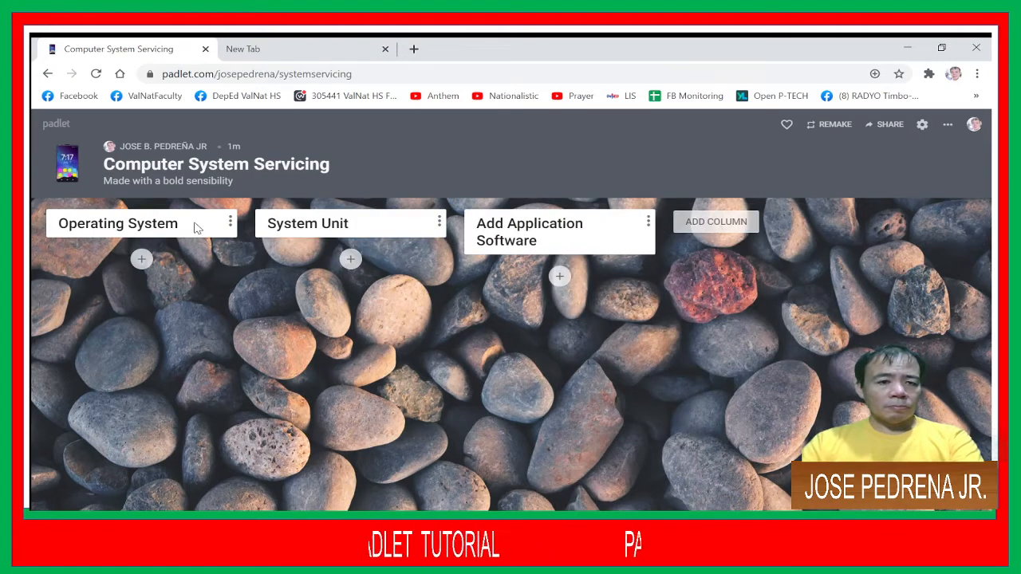
drag(188, 226, 446, 223)
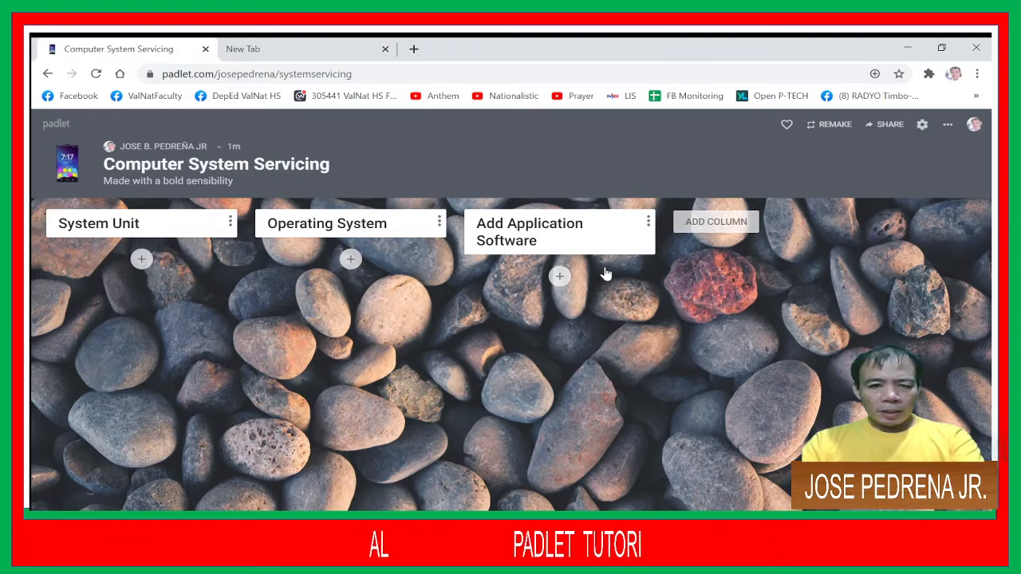
- Add a post titled "Specifications" under the System Unit column
click(140, 260)
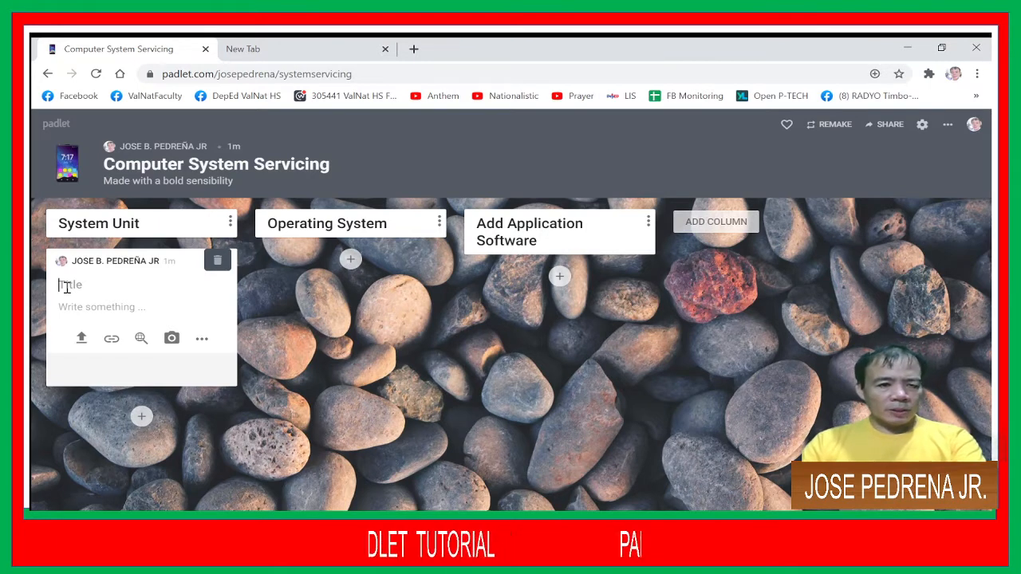
text(Spe)
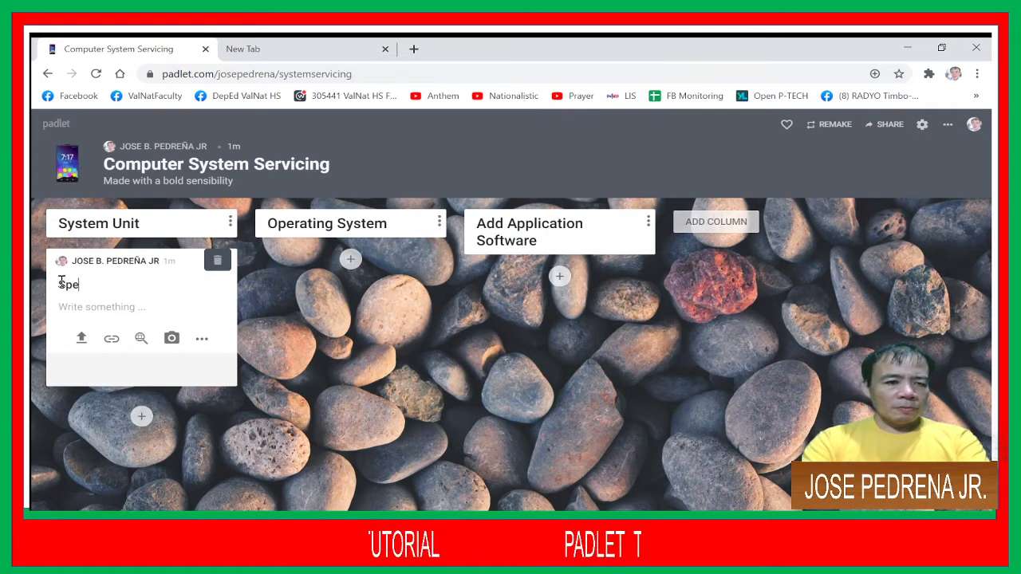
text(cifications)
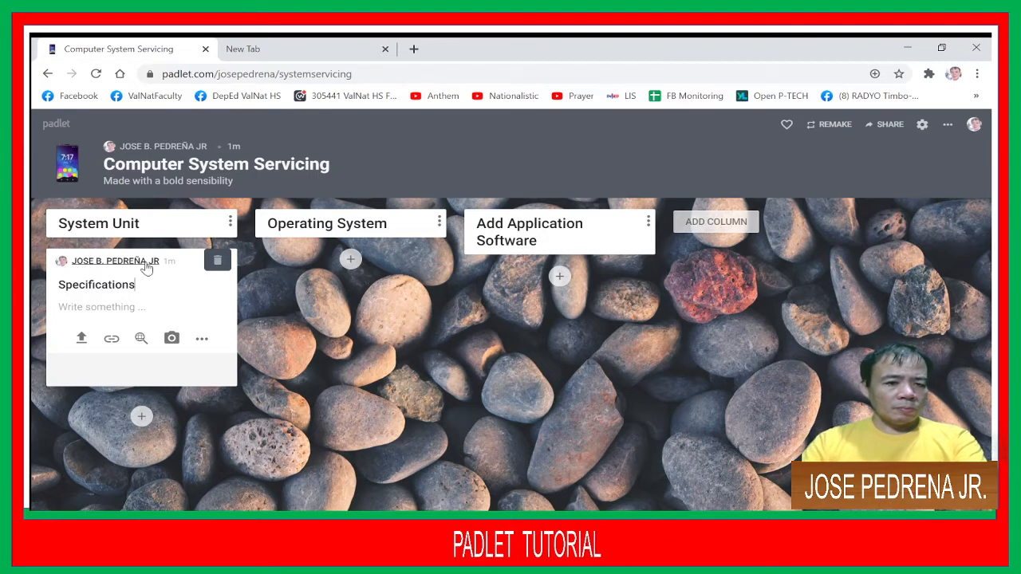
- Add a second post under System Unit titled "Intel i7 10th Generation" with the body text "16gb RAM"
click(142, 416)
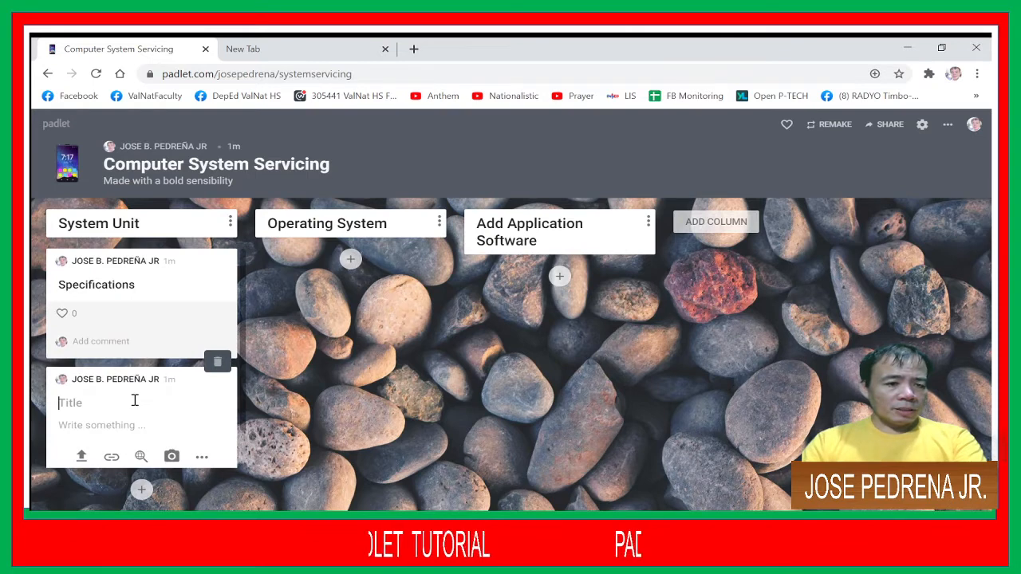
text(Intel)
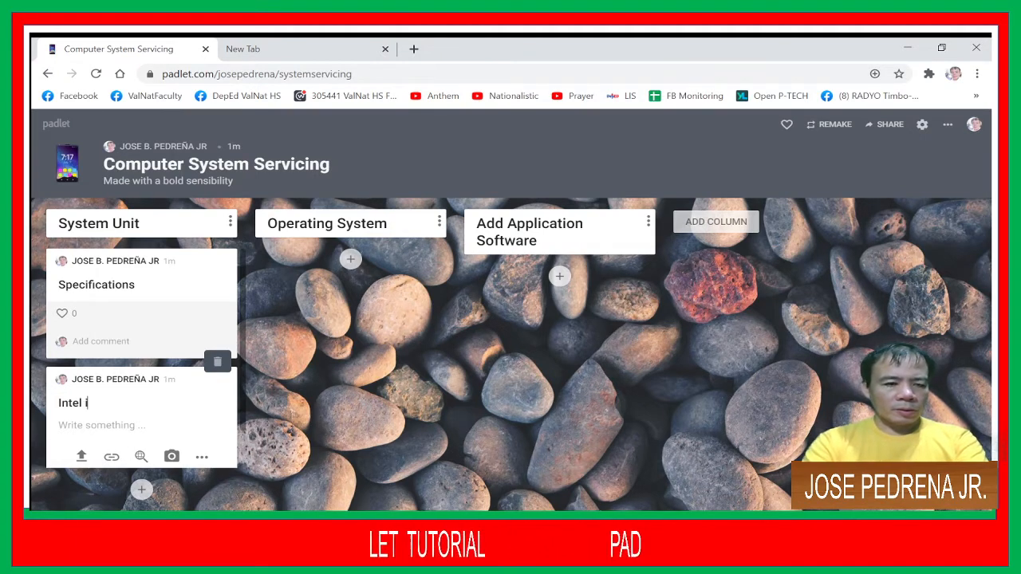
text(i7)
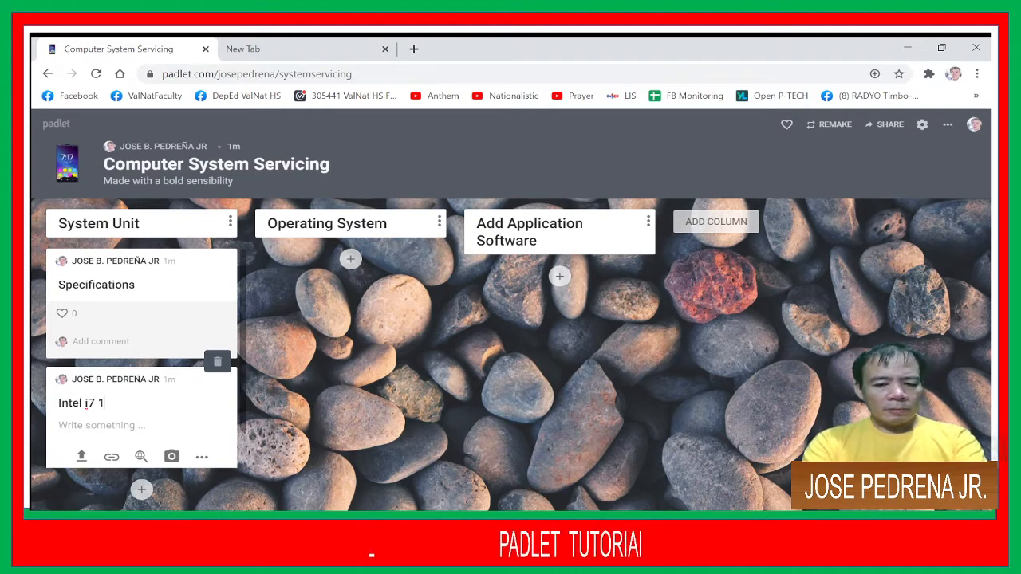
text( 10th Generation)
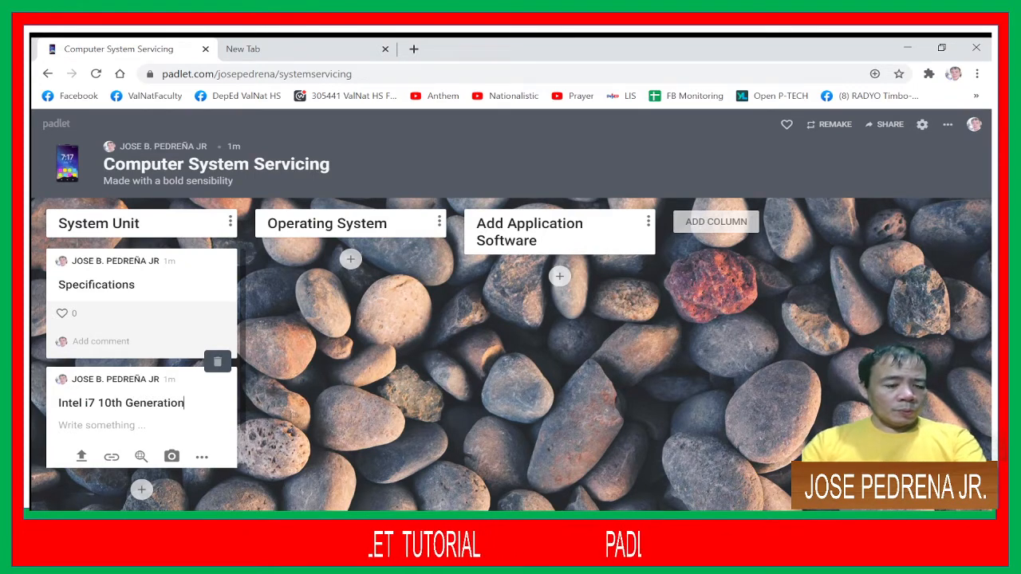
click(145, 424)
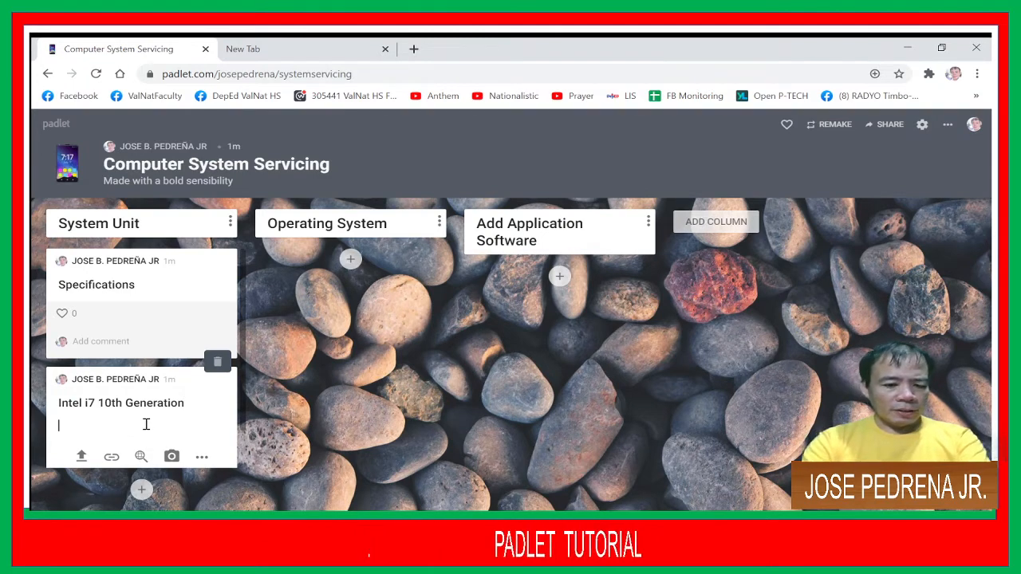
text(16)
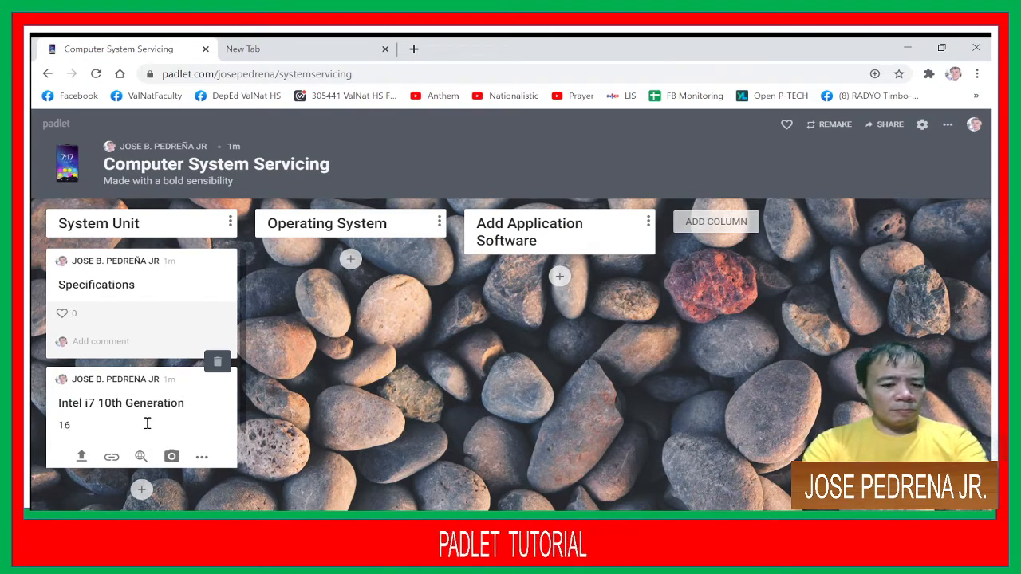
text(gb)
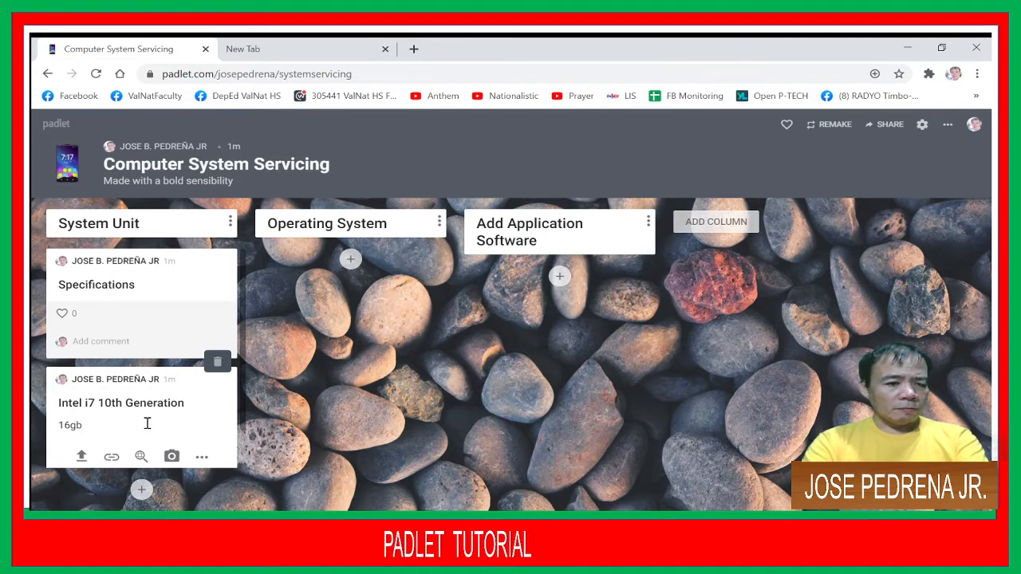
text( RAM)
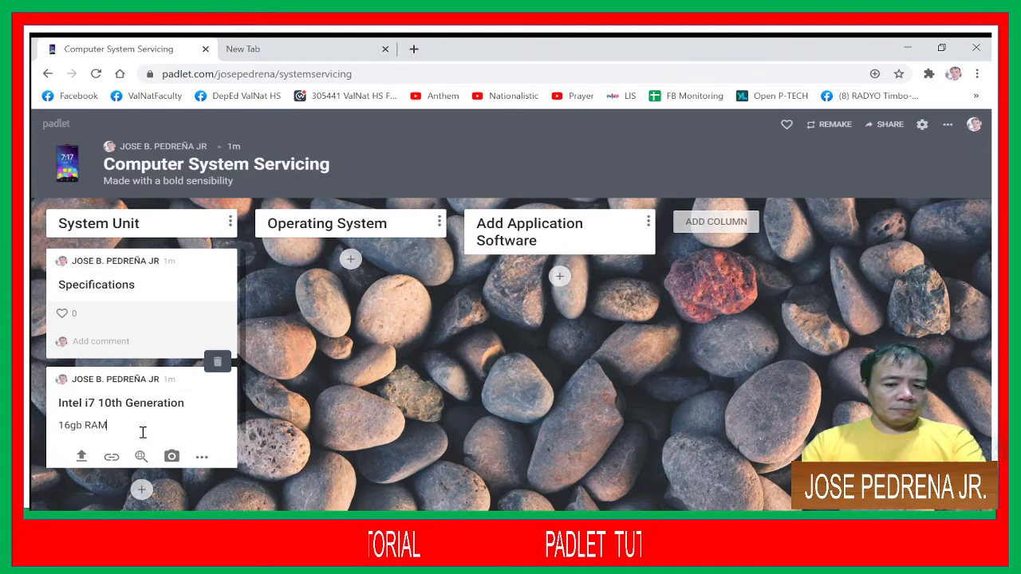
- Add the lines "2gb Video Graphics" and "2Tb SSD Hard Drive" to the body of the Intel i7 post
key(Return)
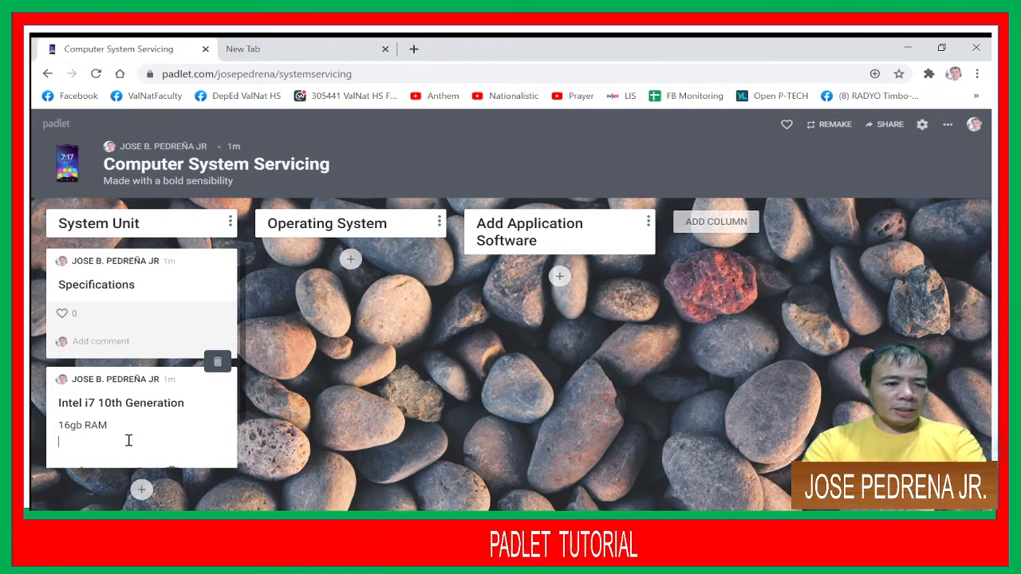
text(2G)
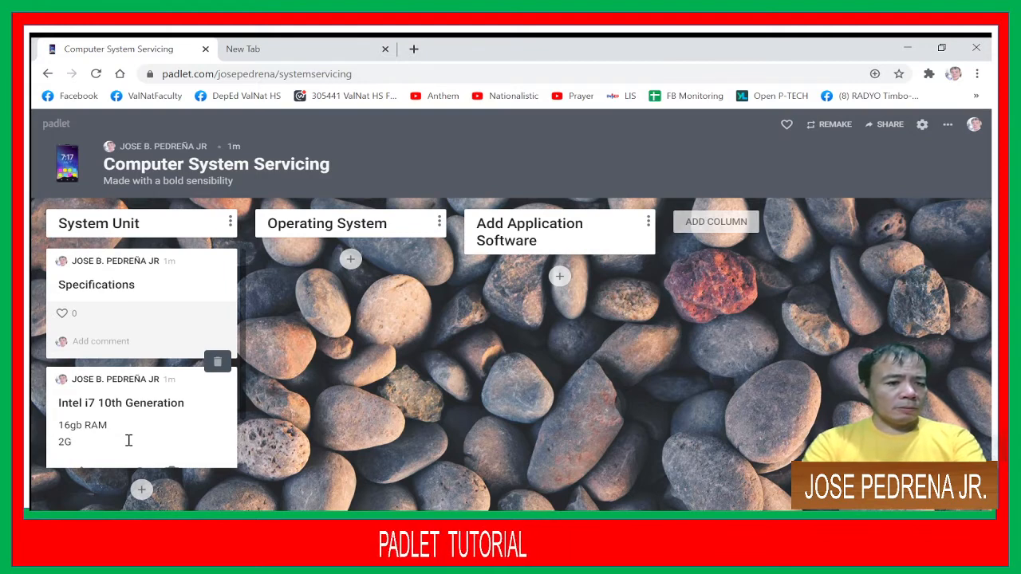
key(BackSpace)
text(g)
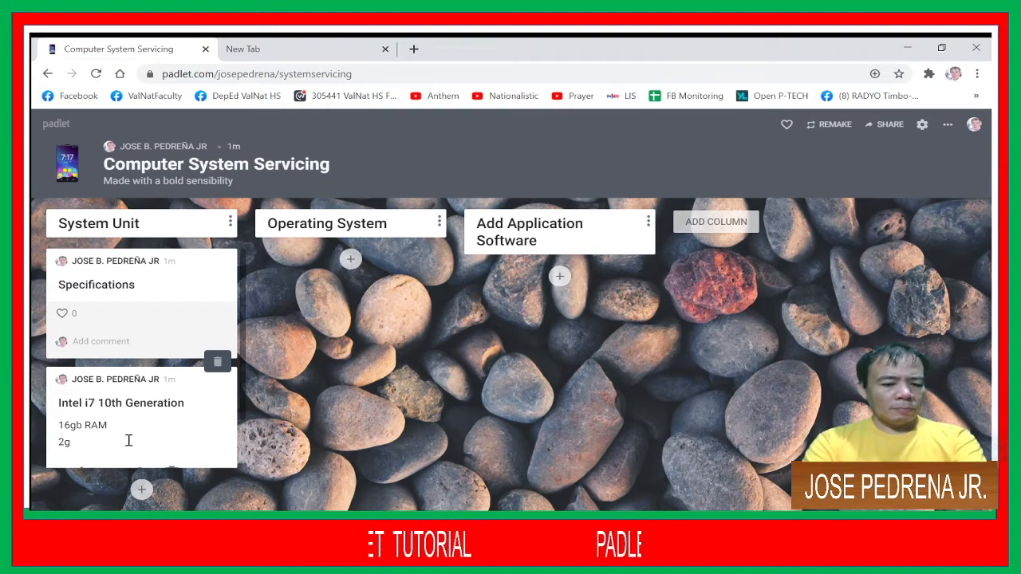
text(b Video)
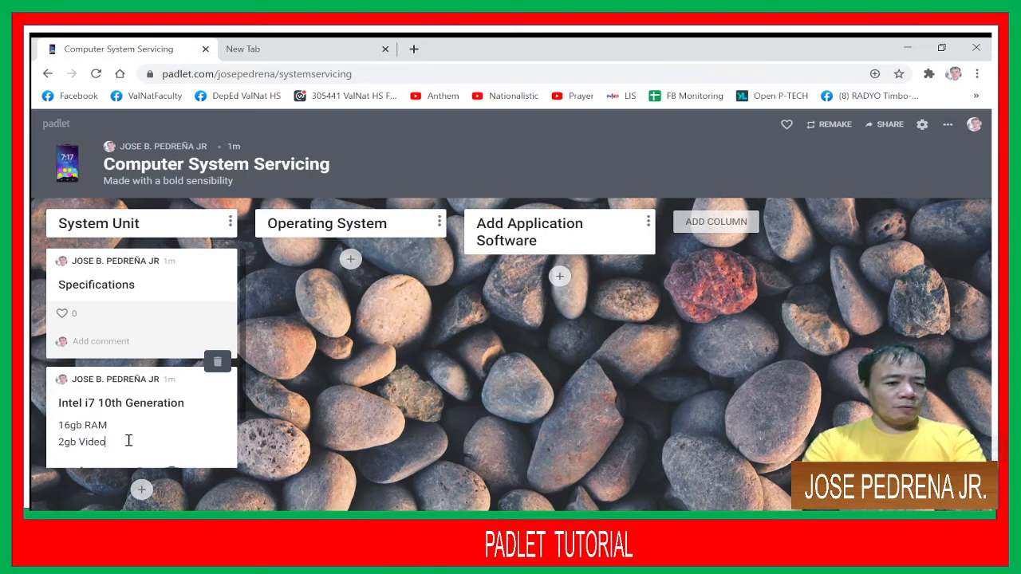
text( Graphics)
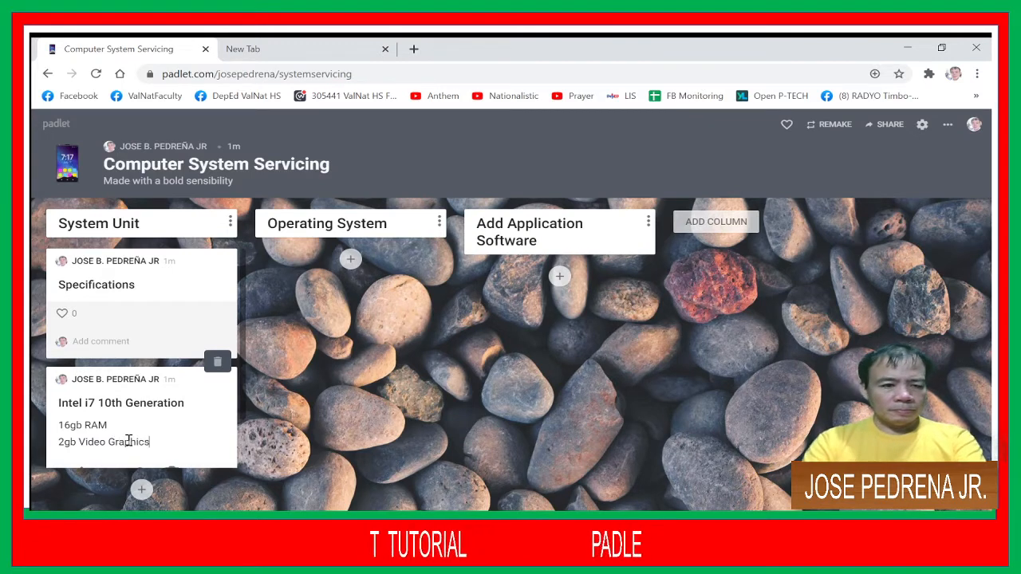
key(Return)
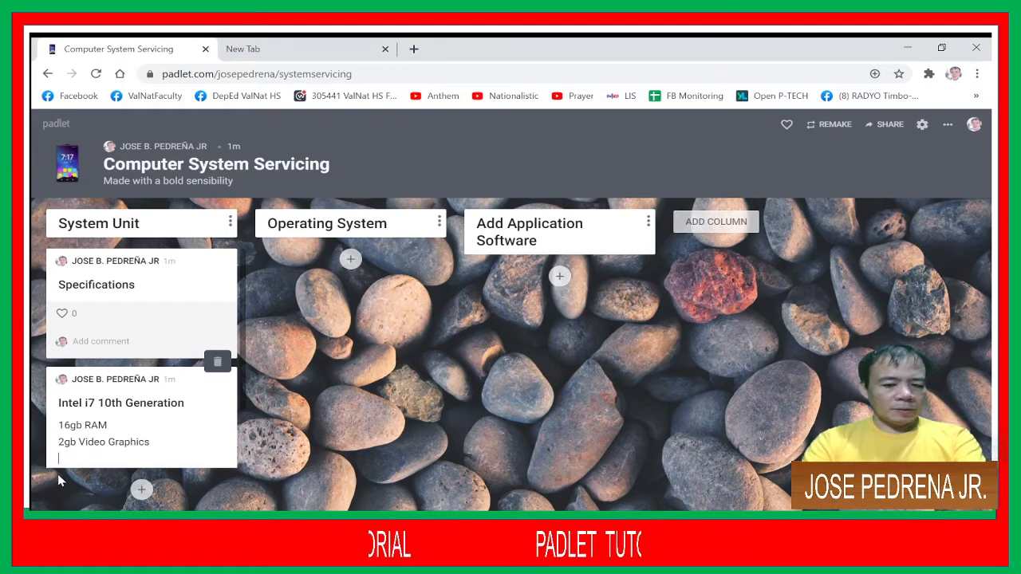
text(2Tb)
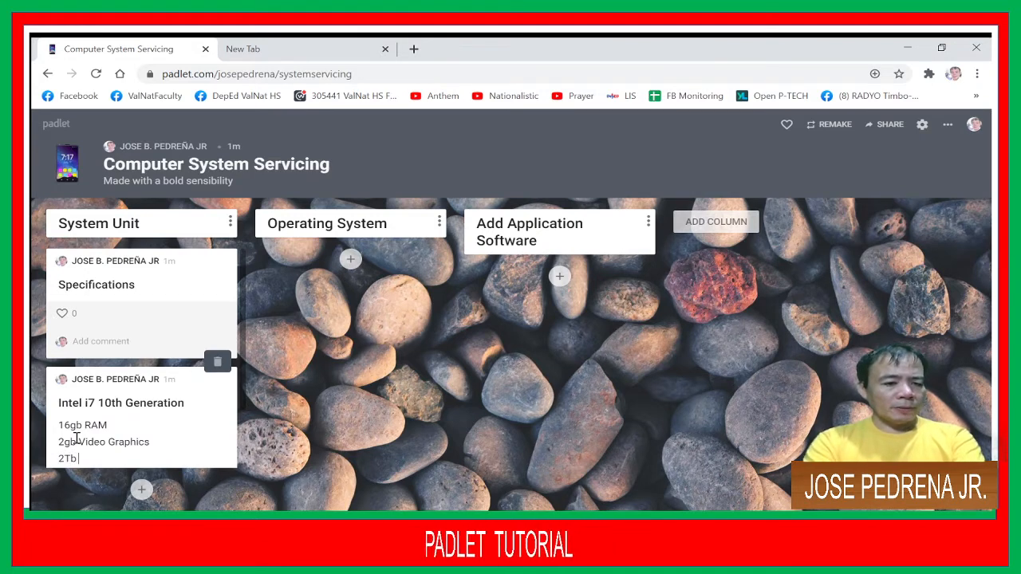
text(SSD Hard Drive)
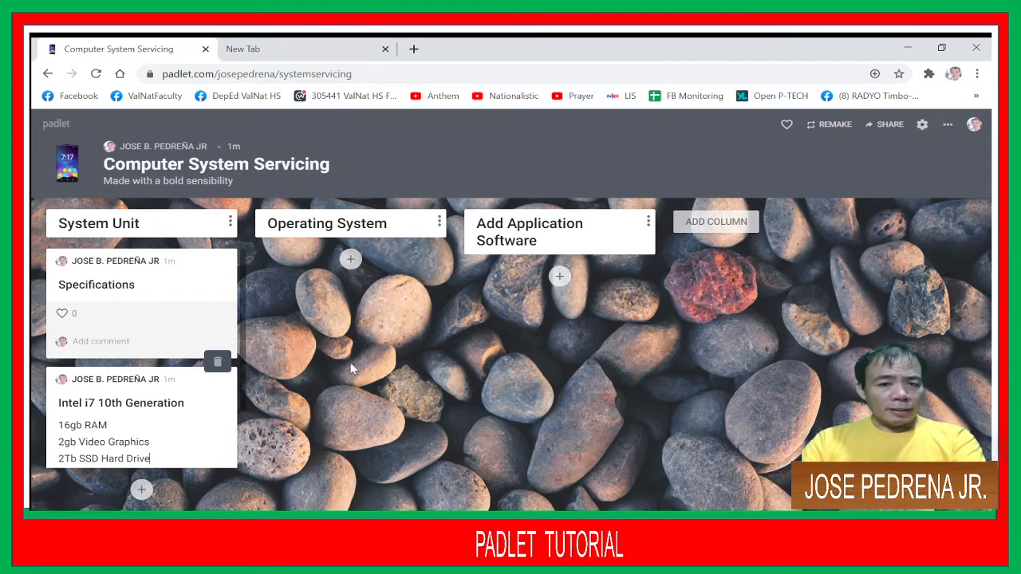
- Add a post titled "Windows 10 64 bits" under the Operating System column and publish it
click(350, 261)
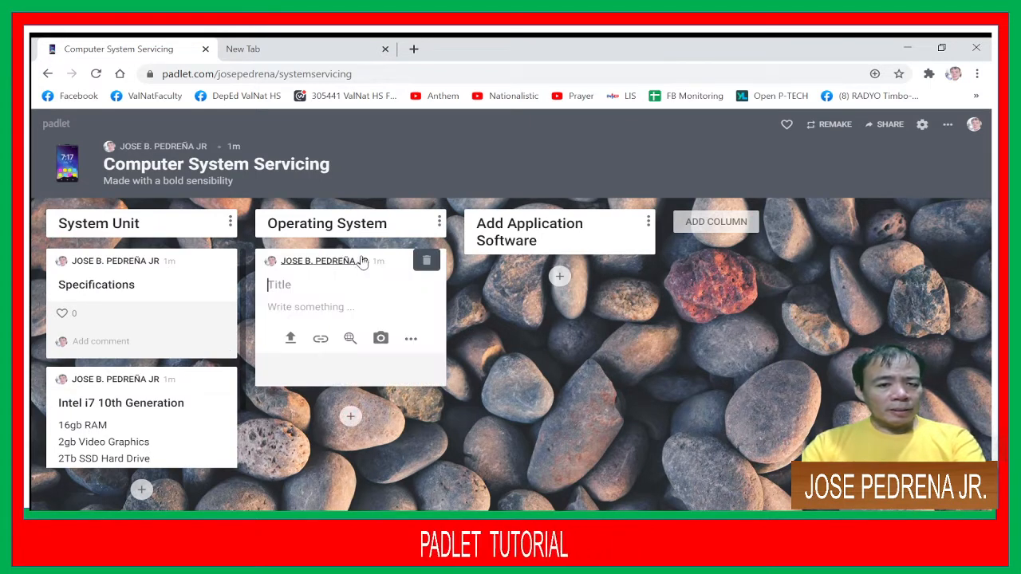
text(Windows 10 64 bits)
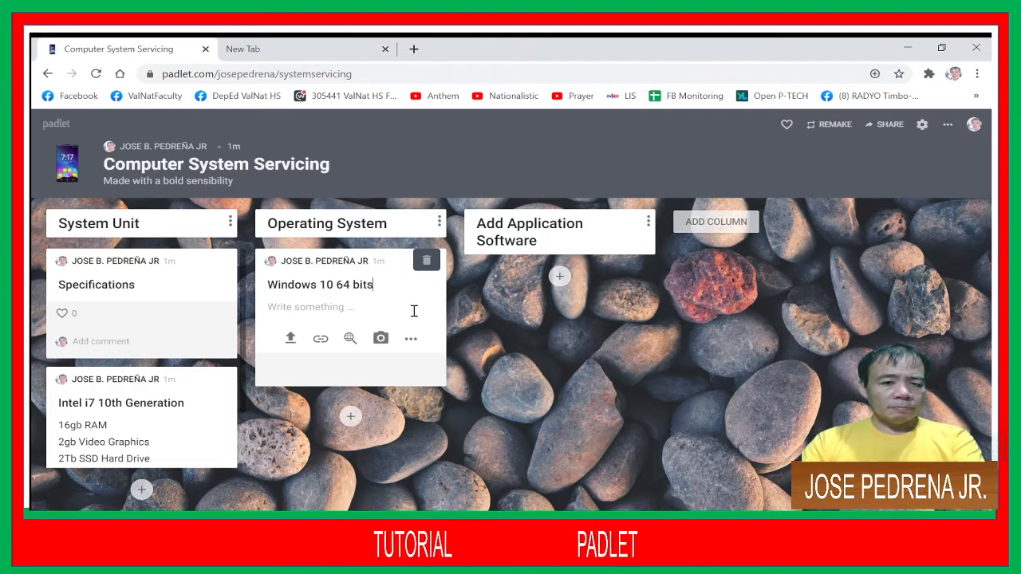
click(571, 241)
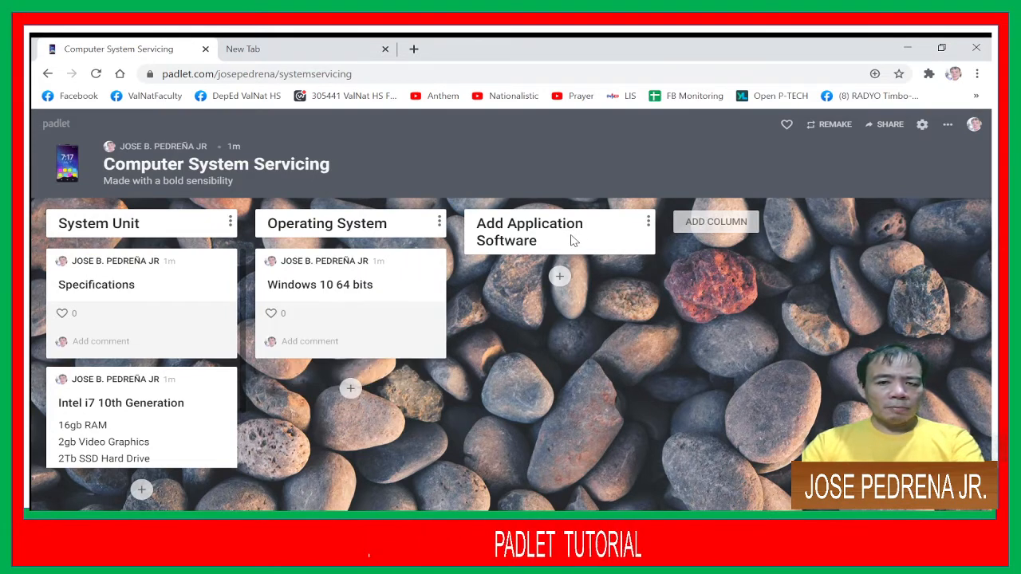
- Add a post titled "Office 2019" with the text "Office 365" under Add Application Software, and start another post below it
click(559, 276)
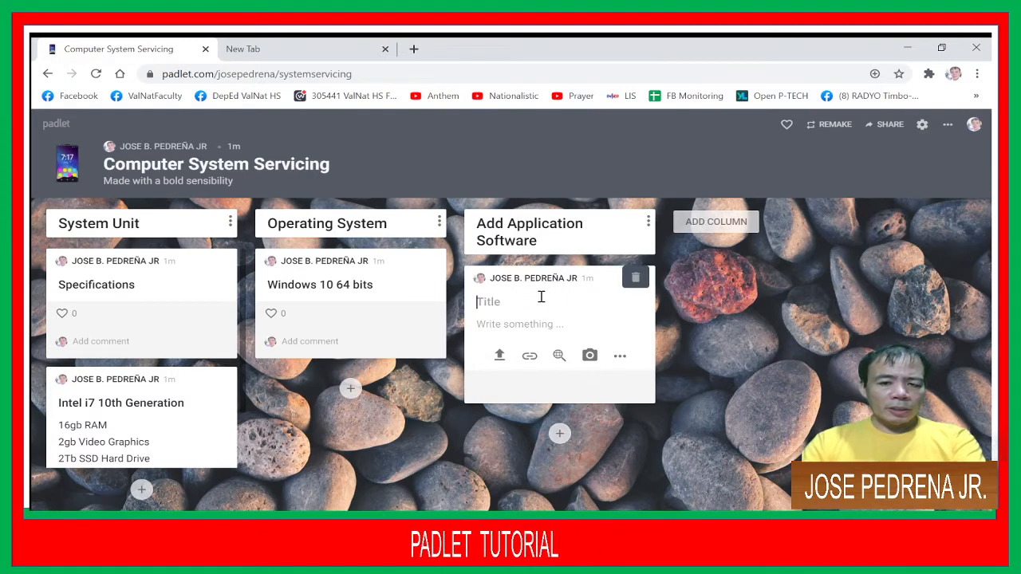
text(Office)
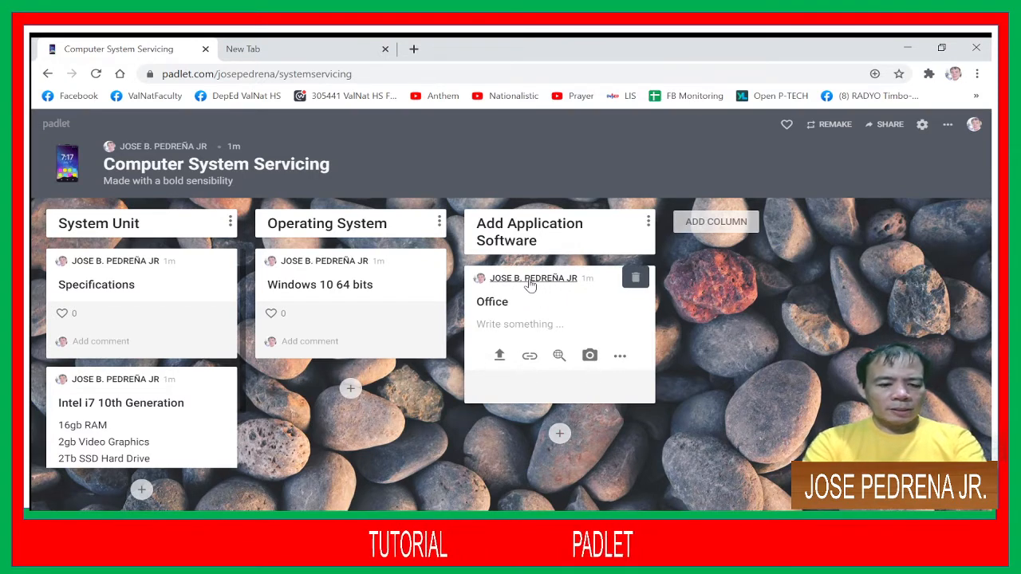
text( 2019)
click(477, 324)
text(Office 365)
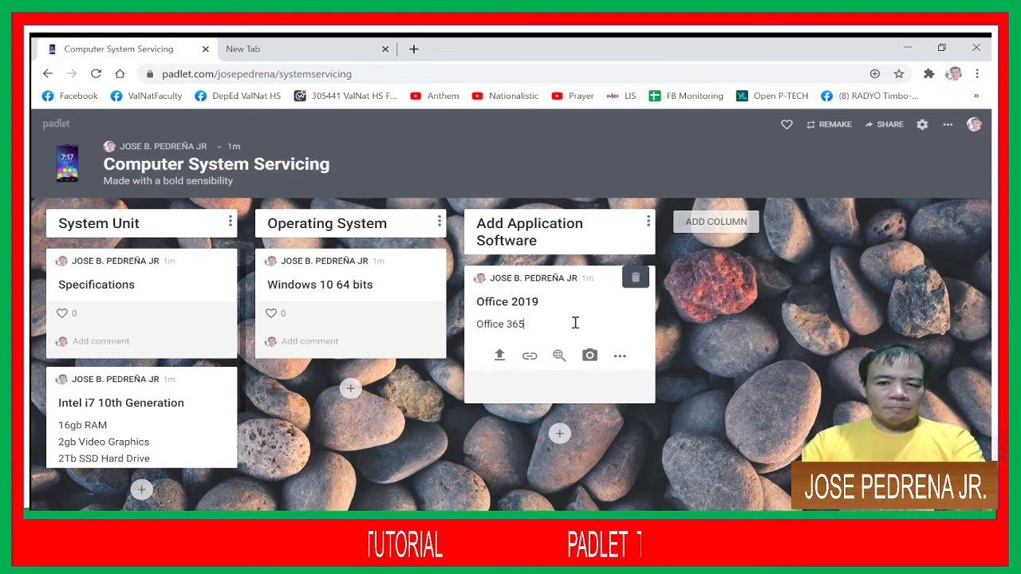
click(560, 434)
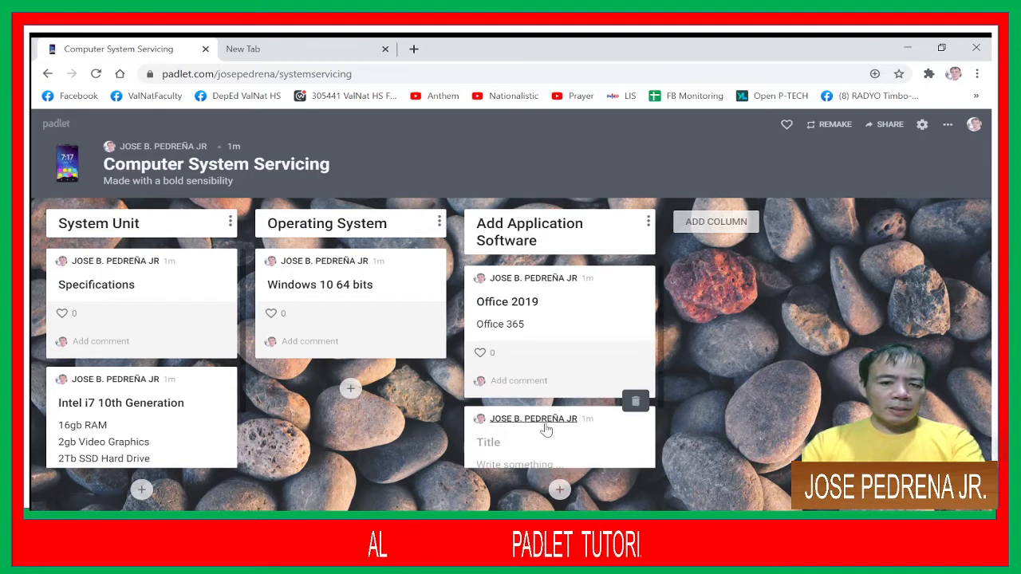
- Title the new post under Add Application Software "Adobe CC 2020", publish it, and add a column named "Internet"
text(Adobe CC 2020)
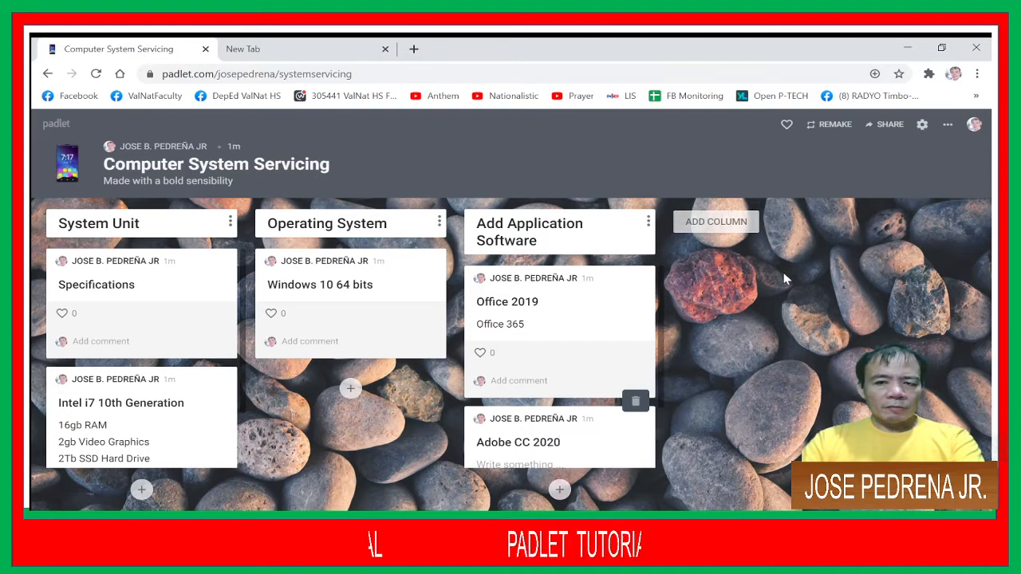
click(771, 296)
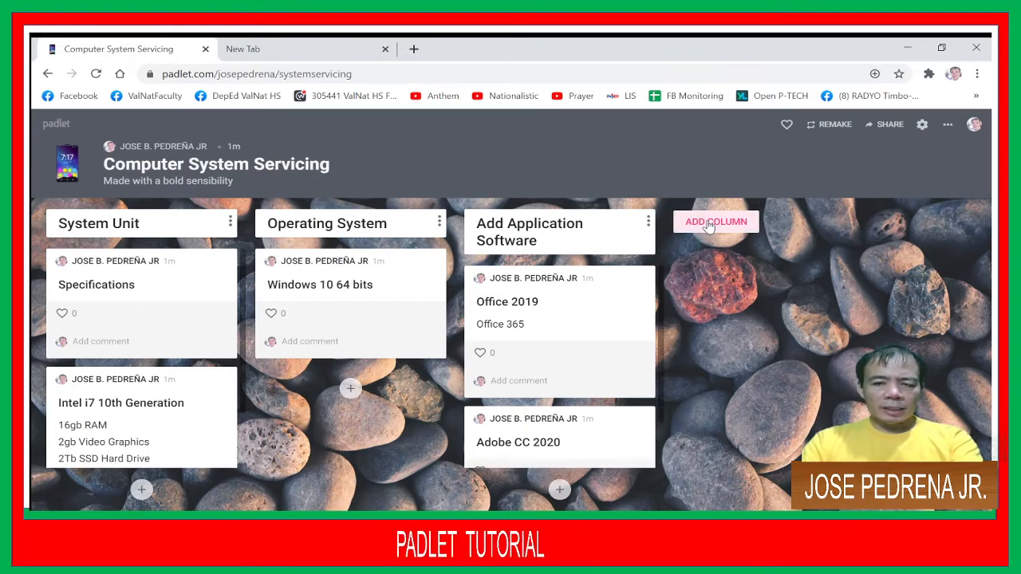
click(709, 223)
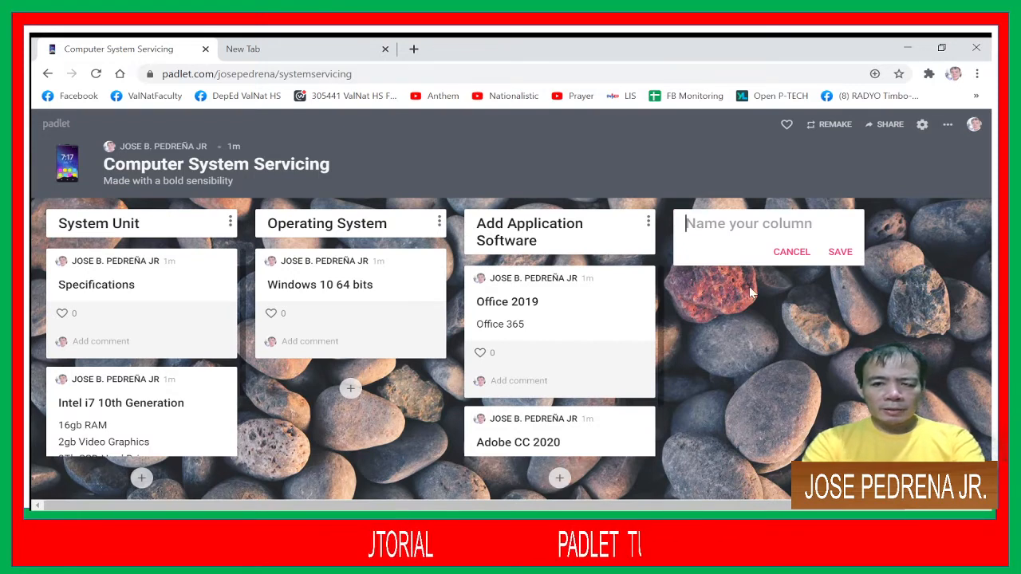
text(Internet)
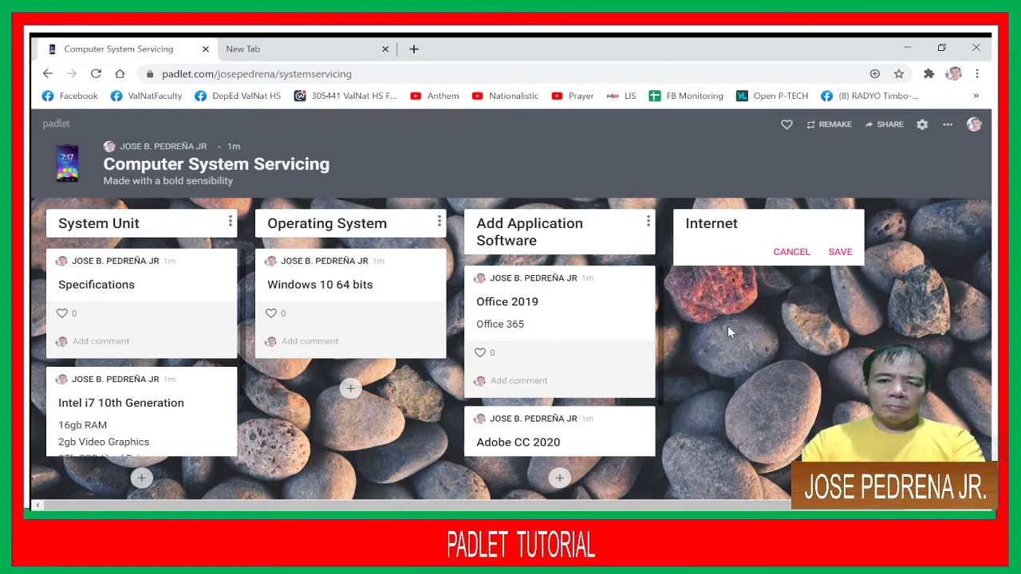
click(839, 254)
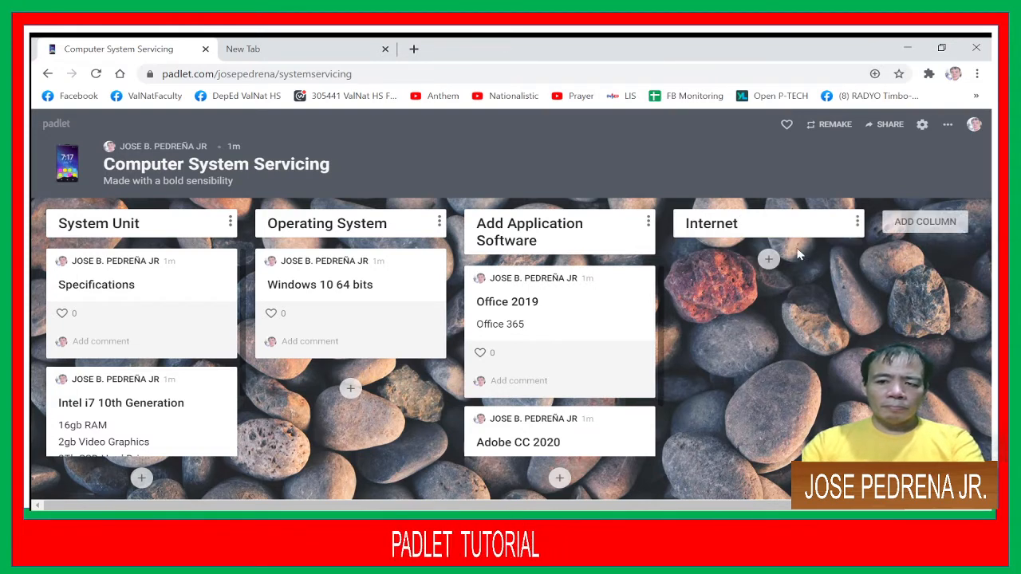
- Add two posts under the Internet column titled "100 mbps" and "Converge", and publish them
click(769, 260)
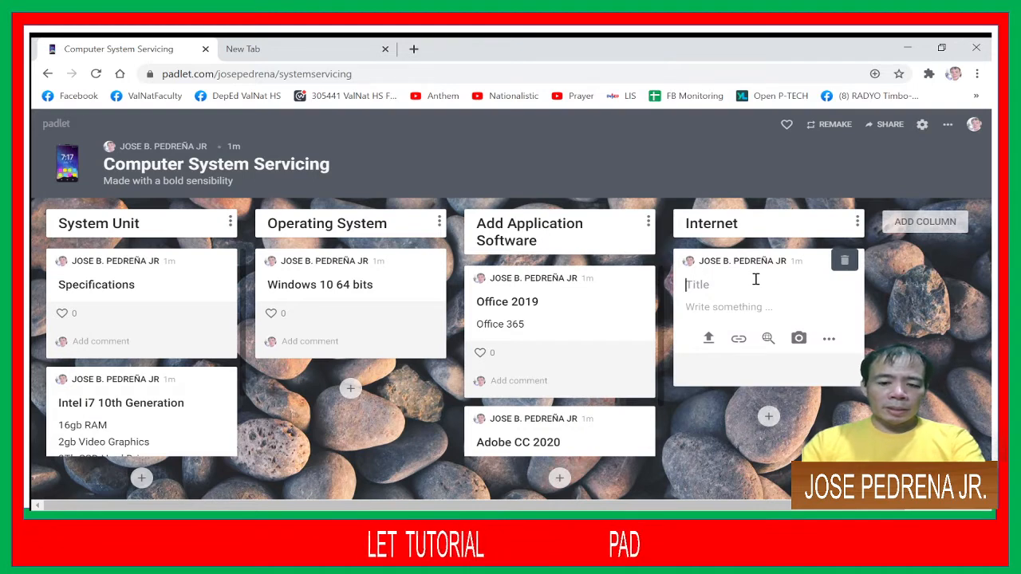
text(100)
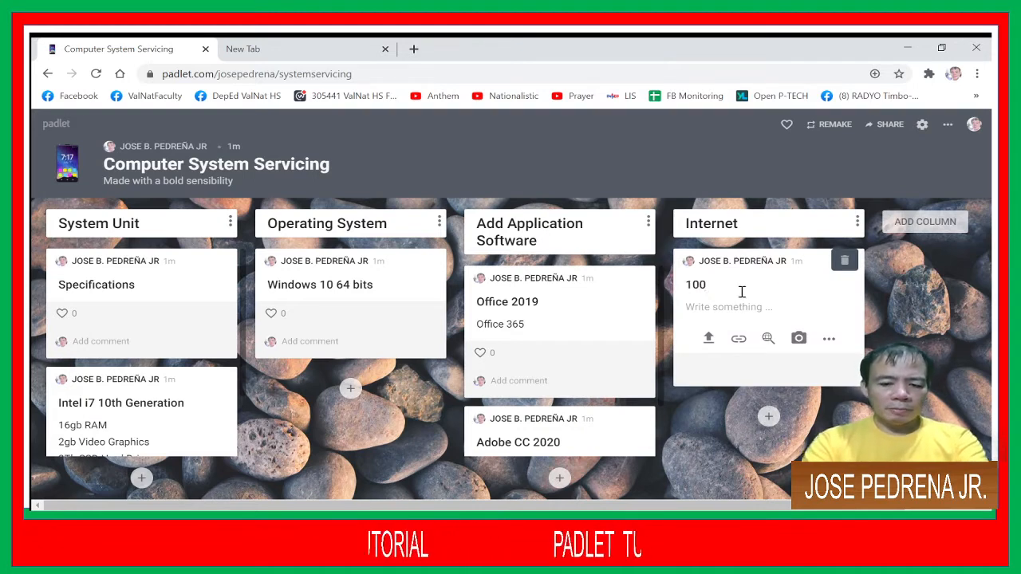
text( mbps)
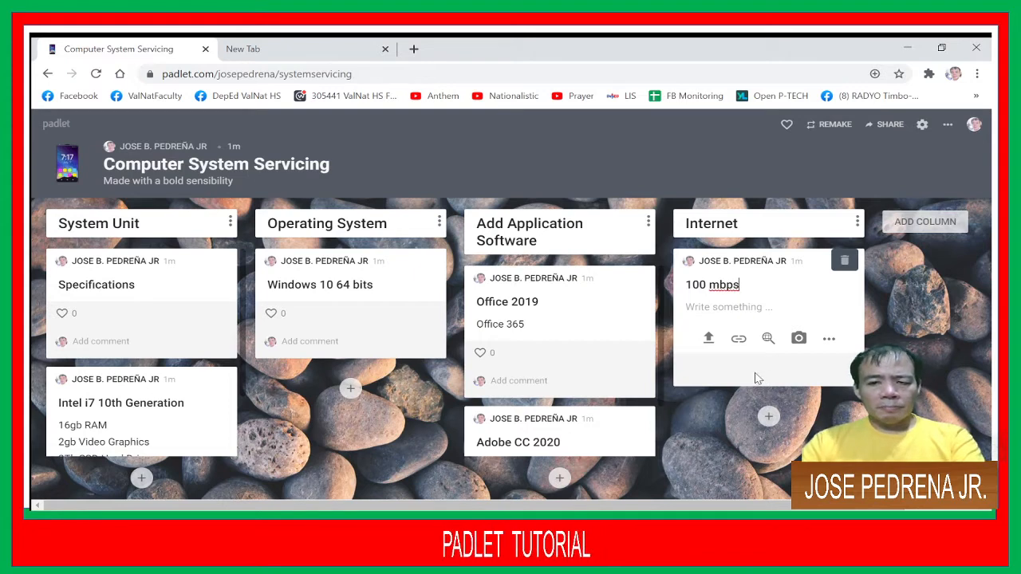
click(777, 422)
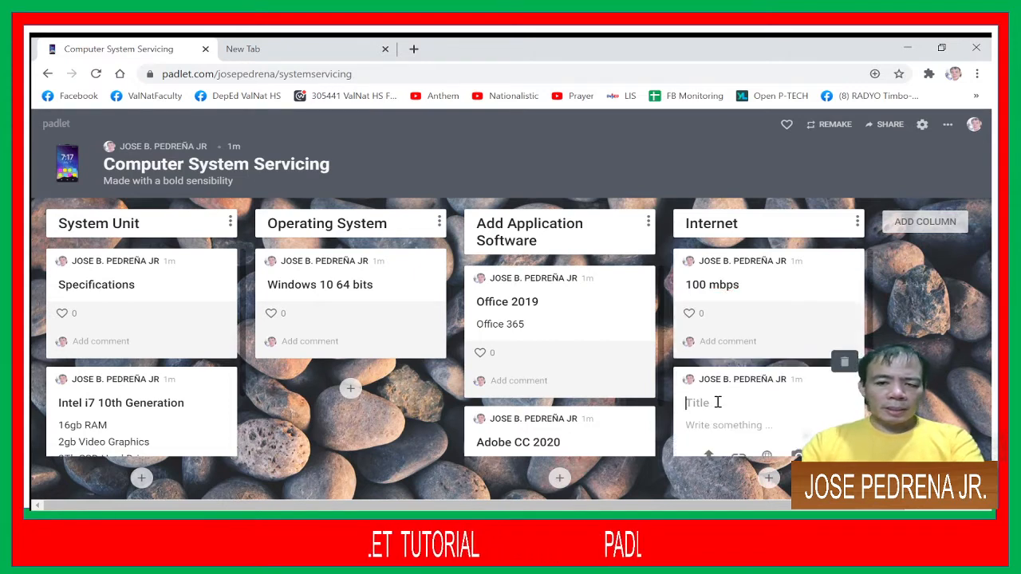
text(Conve)
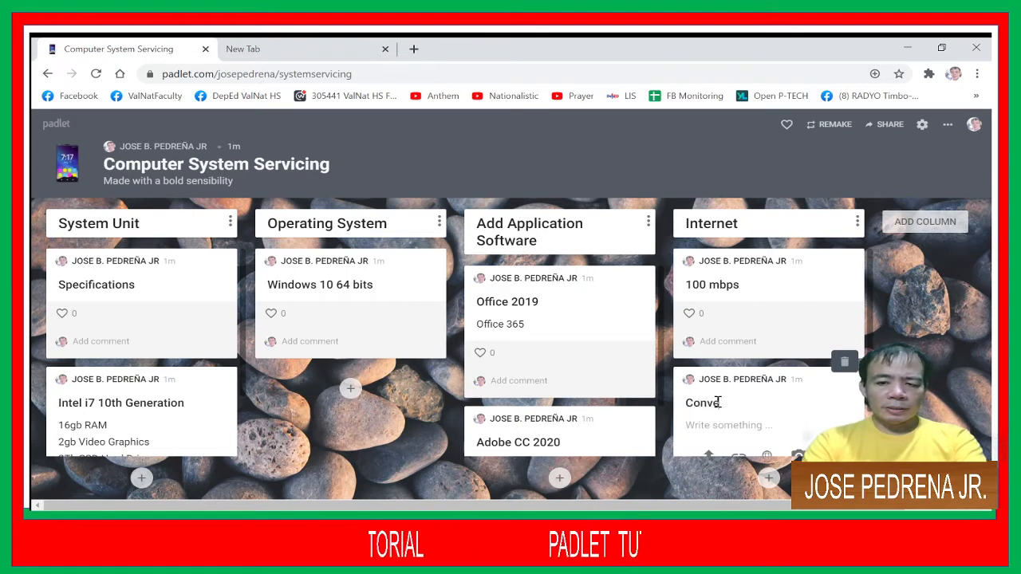
text(rge)
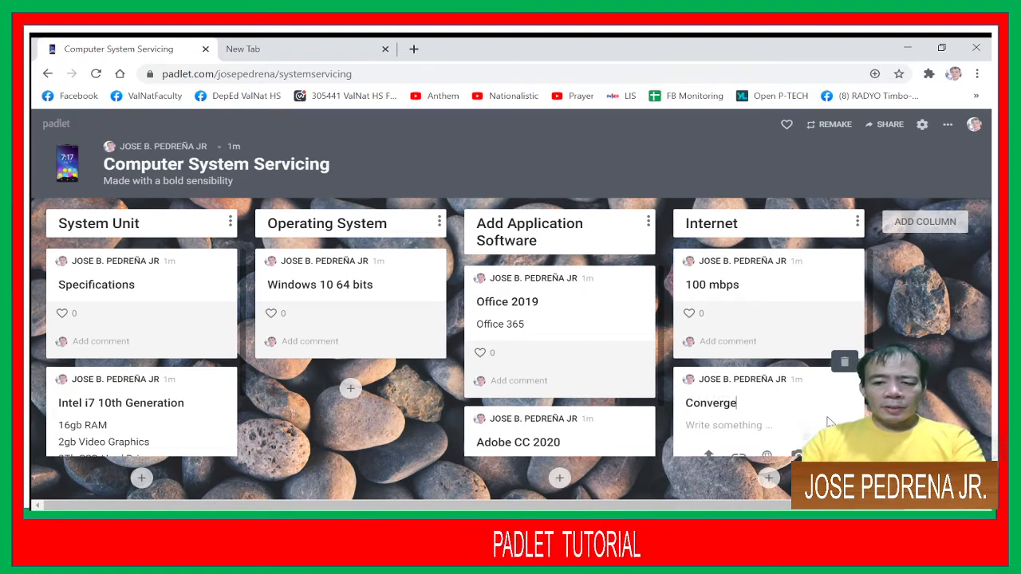
click(893, 383)
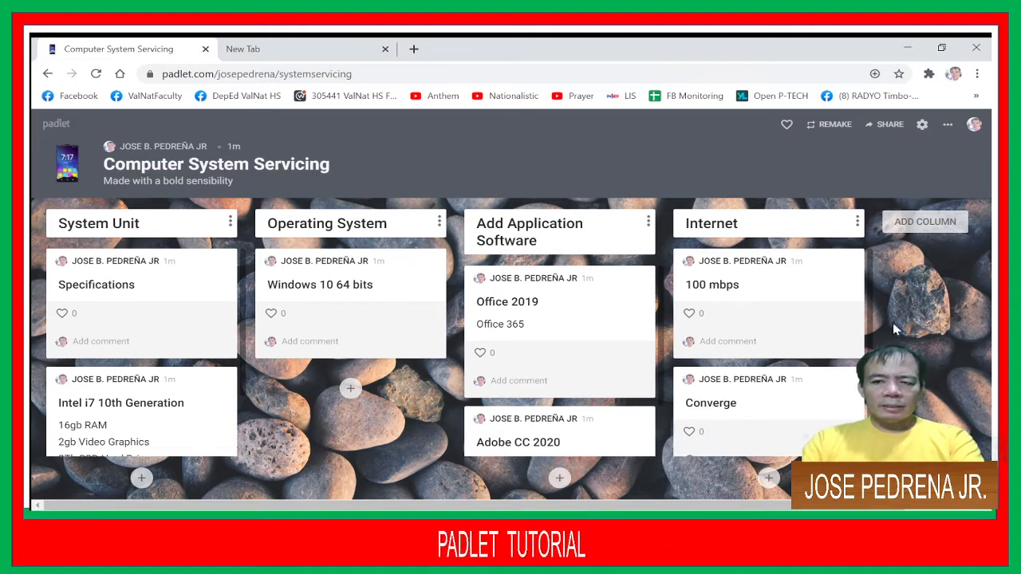
- Add and save a column named "Wifi" after the Internet column
click(921, 223)
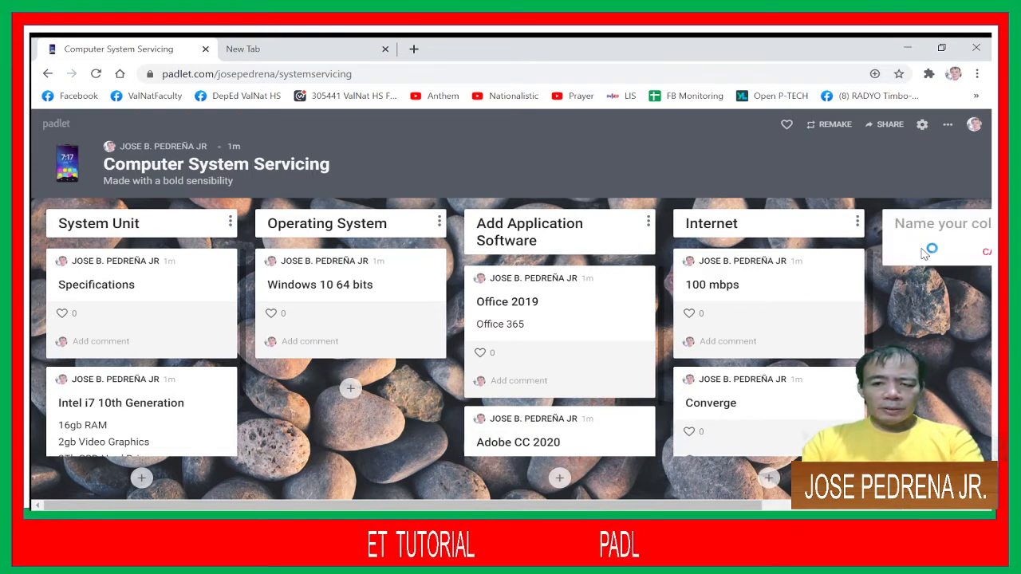
text(Wifi)
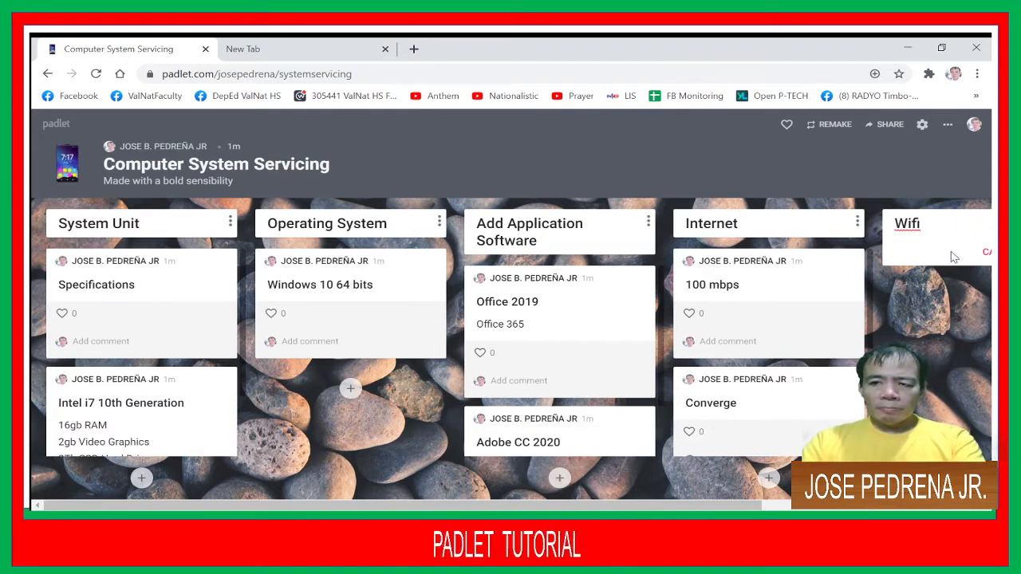
drag(949, 216, 788, 214)
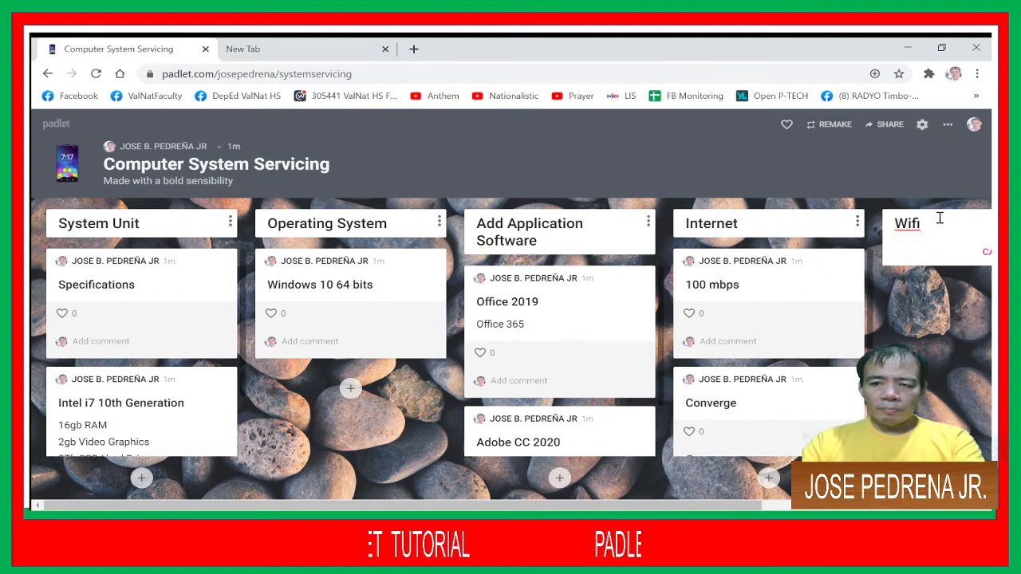
drag(946, 219, 737, 219)
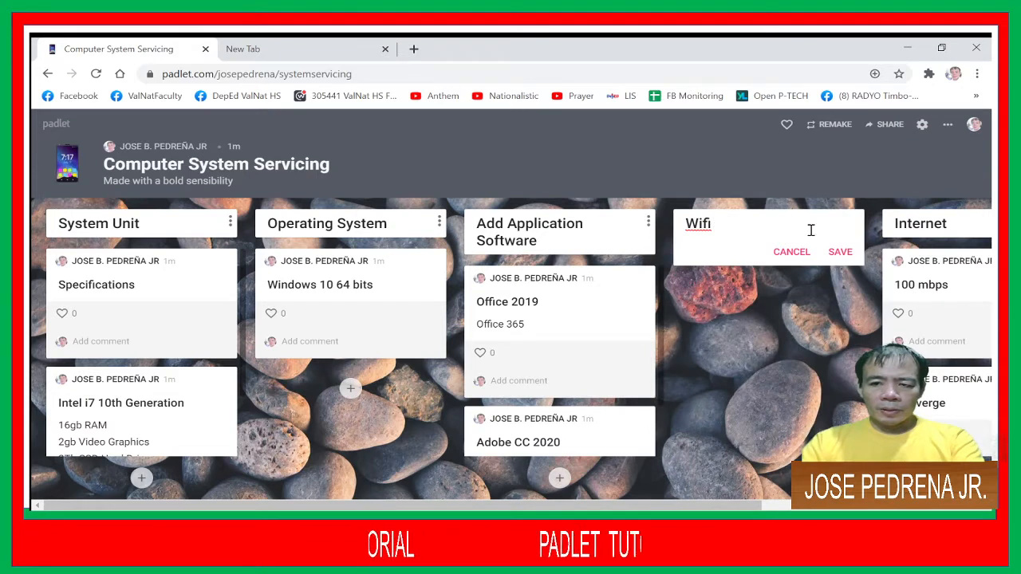
click(840, 253)
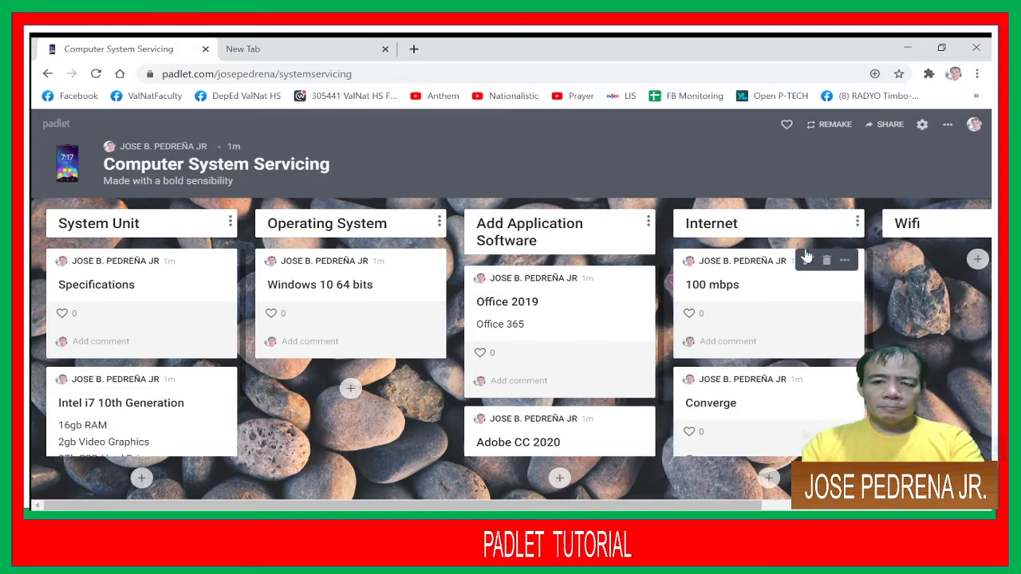
- Add a post under the Wifi column with the owner's nickname as its title, and publish it
click(977, 260)
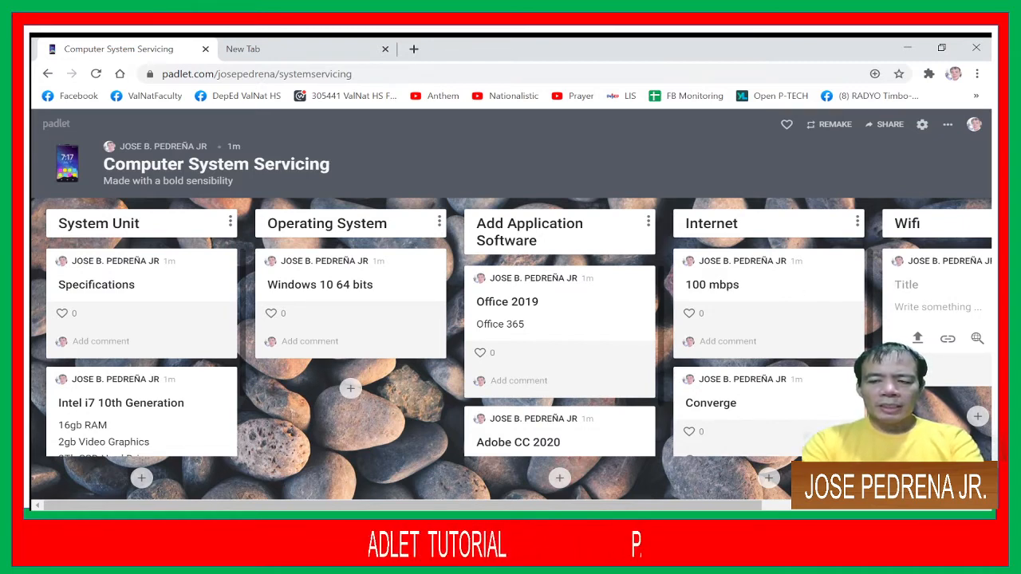
text(JoePed)
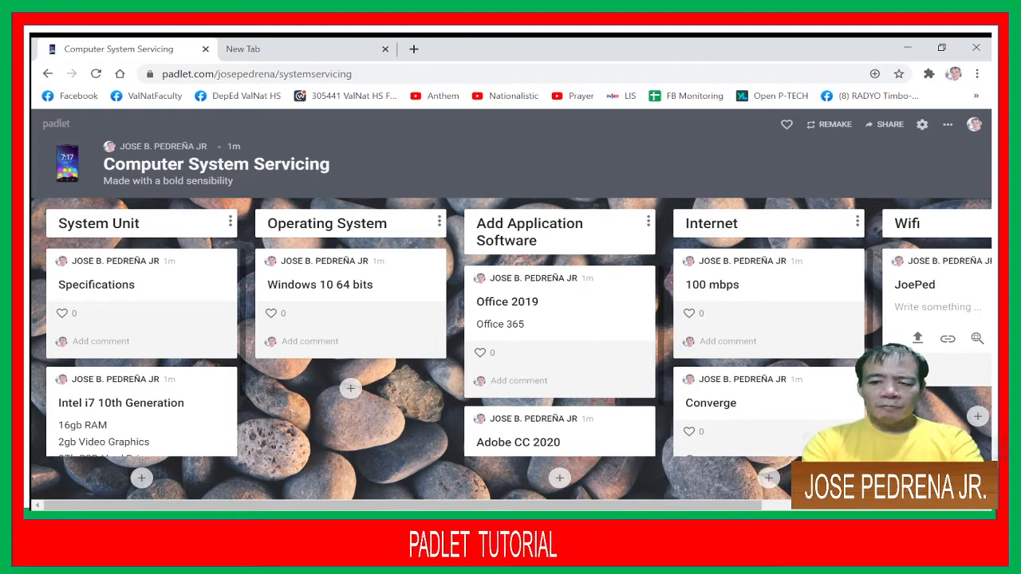
key(Escape)
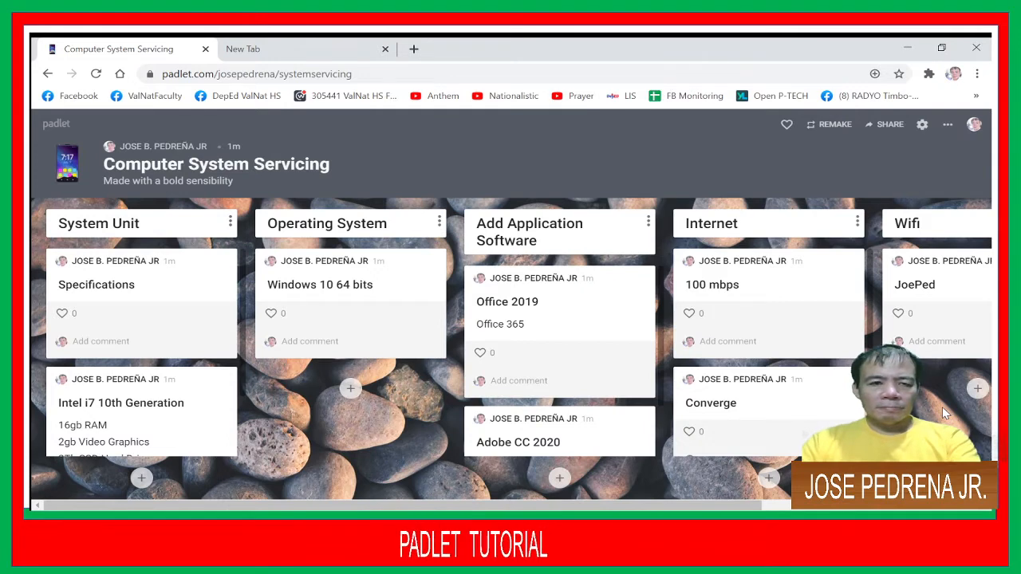
- Return to the dashboard and make a new blank padlet with the Canvas layout
click(48, 133)
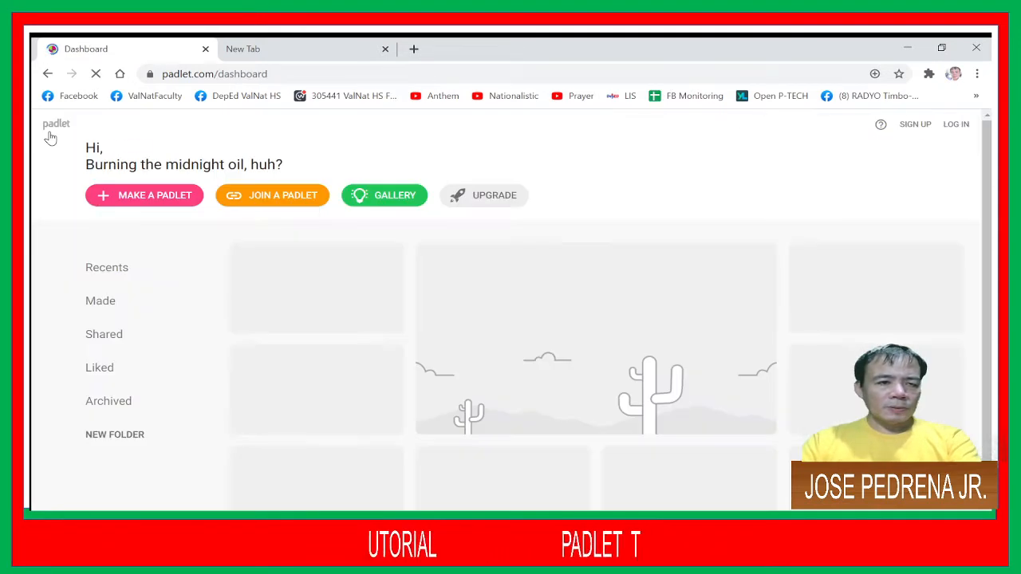
click(138, 204)
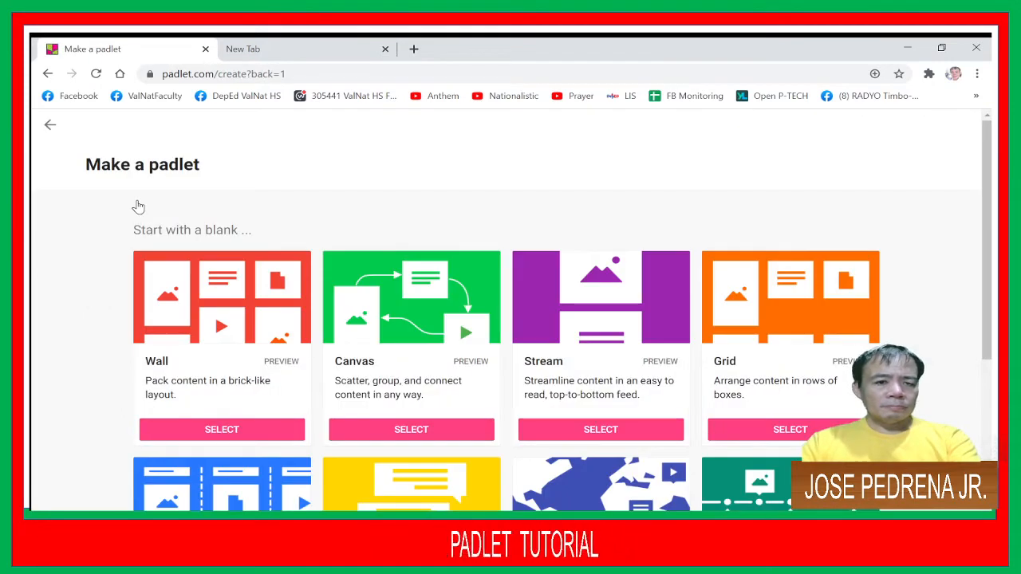
scroll(475, 203, down, 1)
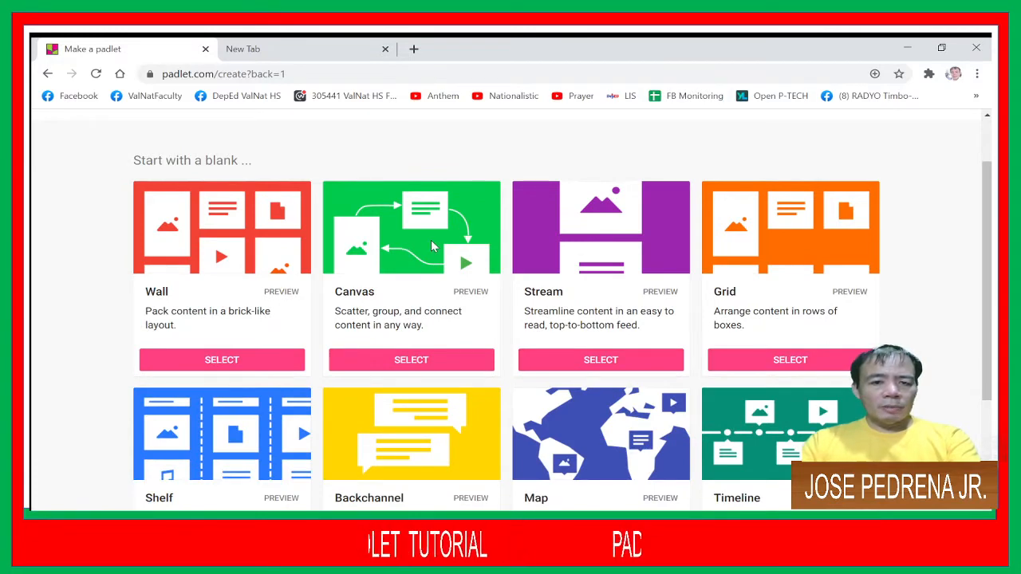
click(412, 353)
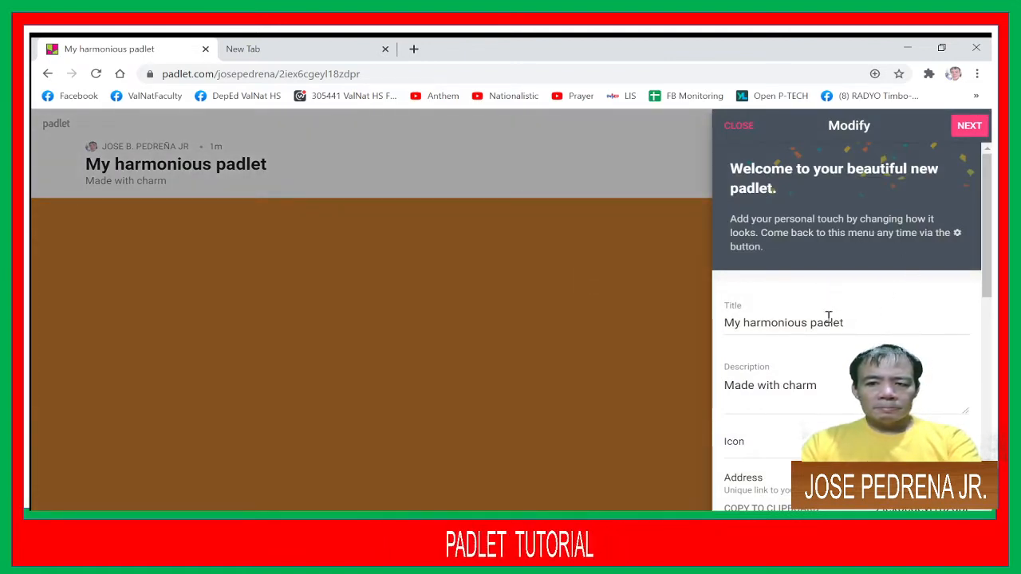
- Replace the new padlet's title with "CSS"
click(866, 330)
drag(865, 322, 652, 320)
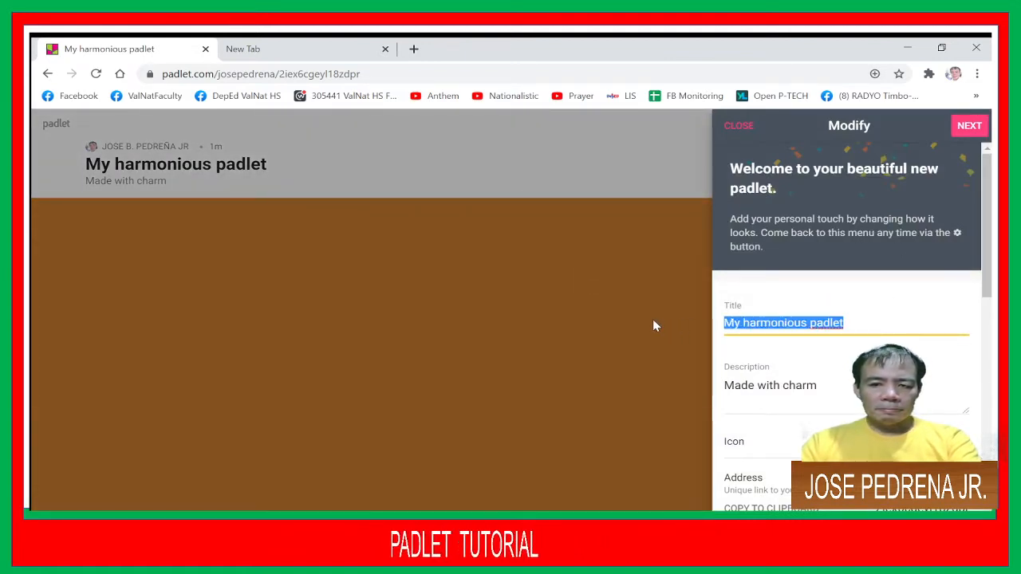
text(comp)
key(BackSpace)
key(BackSpace)
key(BackSpace)
key(BackSpace)
text(CSS)
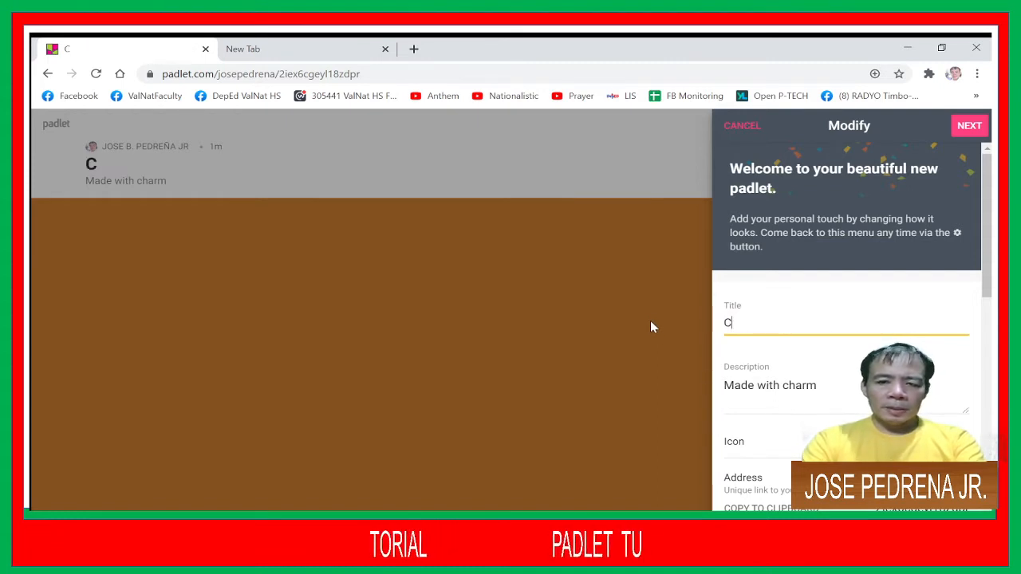
- Replace the CSS padlet's description with "Computer System Servicing"
click(826, 388)
drag(826, 389, 653, 385)
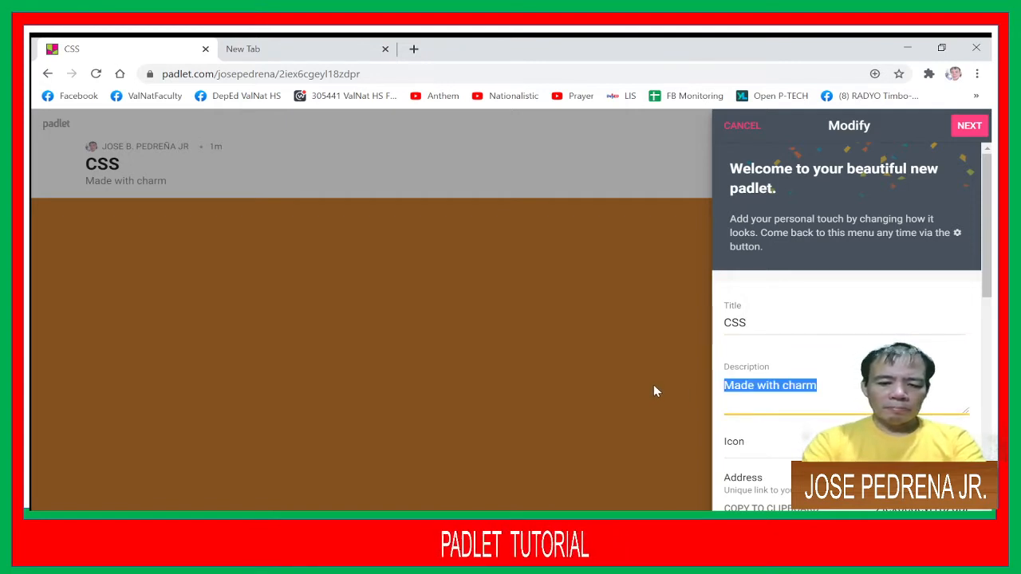
text(Computer System Se)
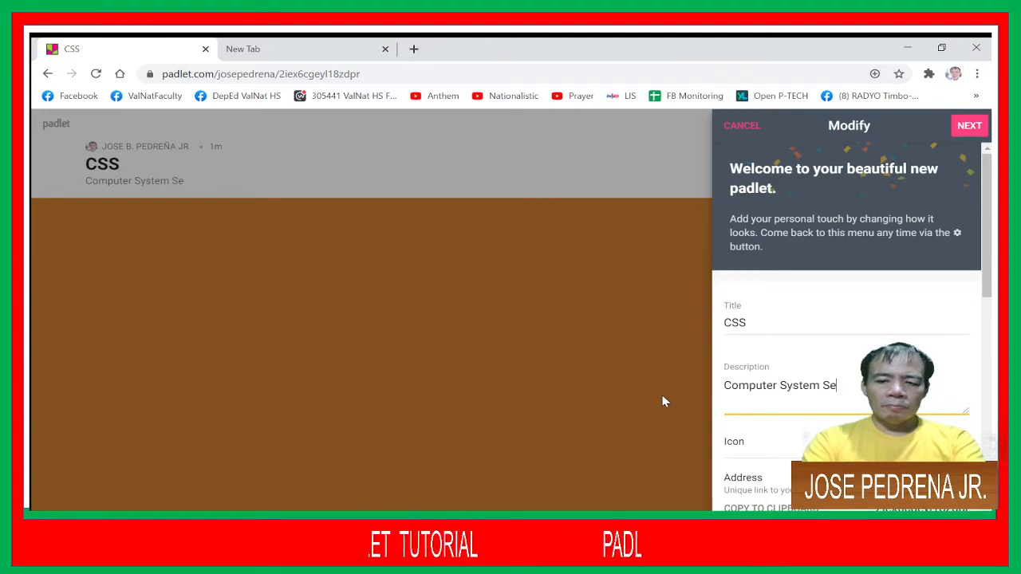
text(cing)
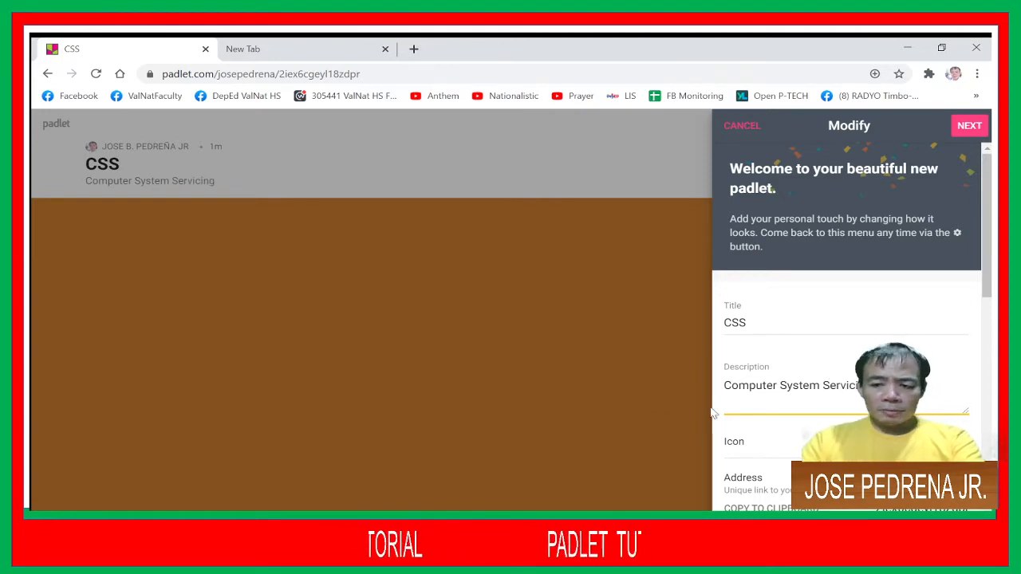
- Choose the printer emoji from the Objects category as the padlet's icon and return to the Modify settings
click(893, 441)
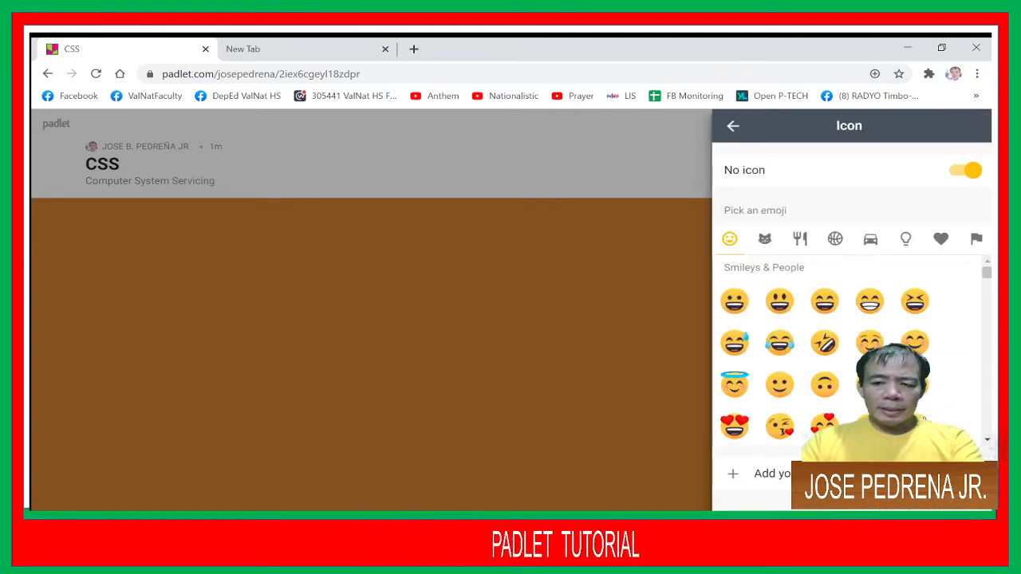
click(907, 239)
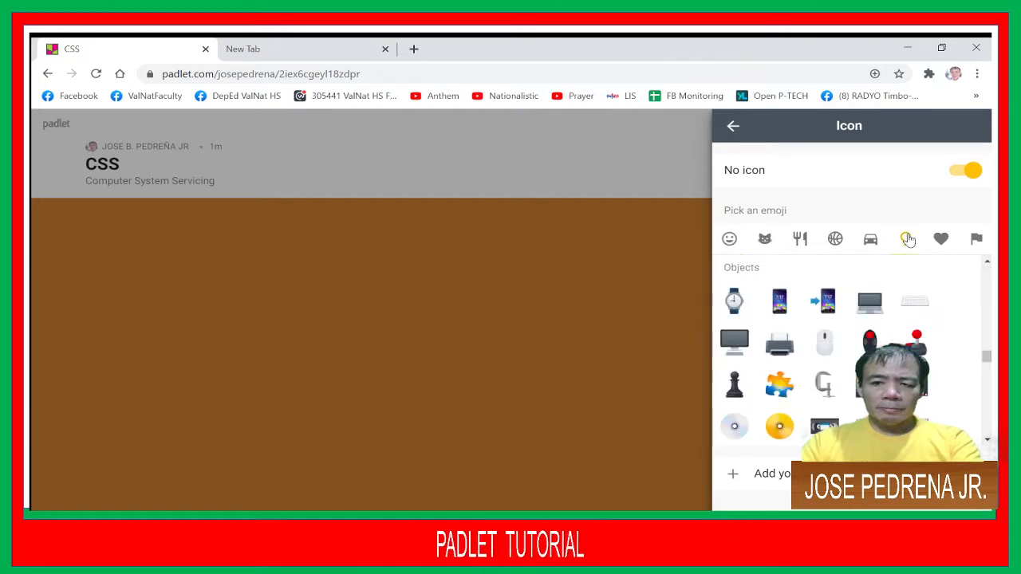
click(785, 343)
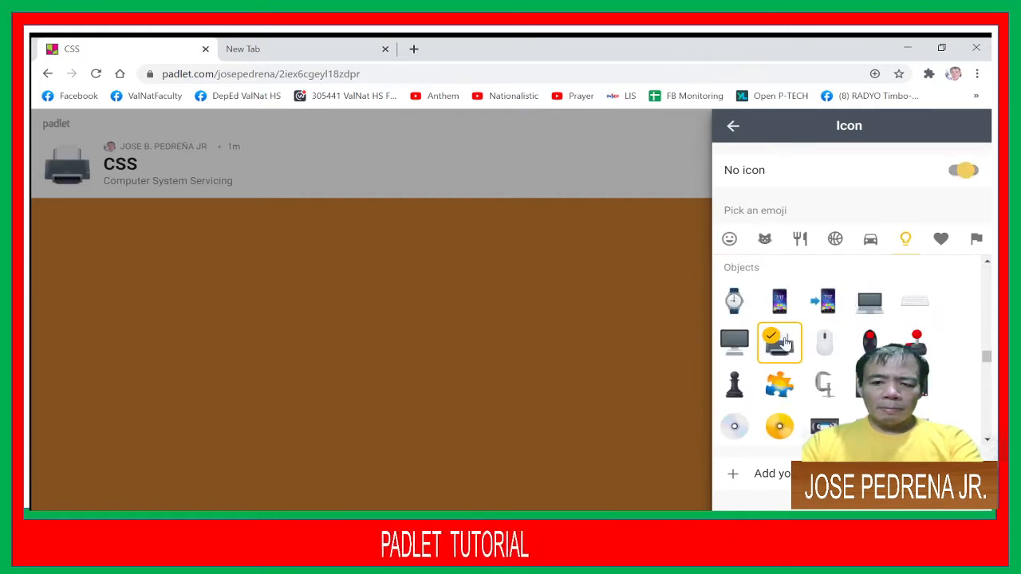
click(732, 130)
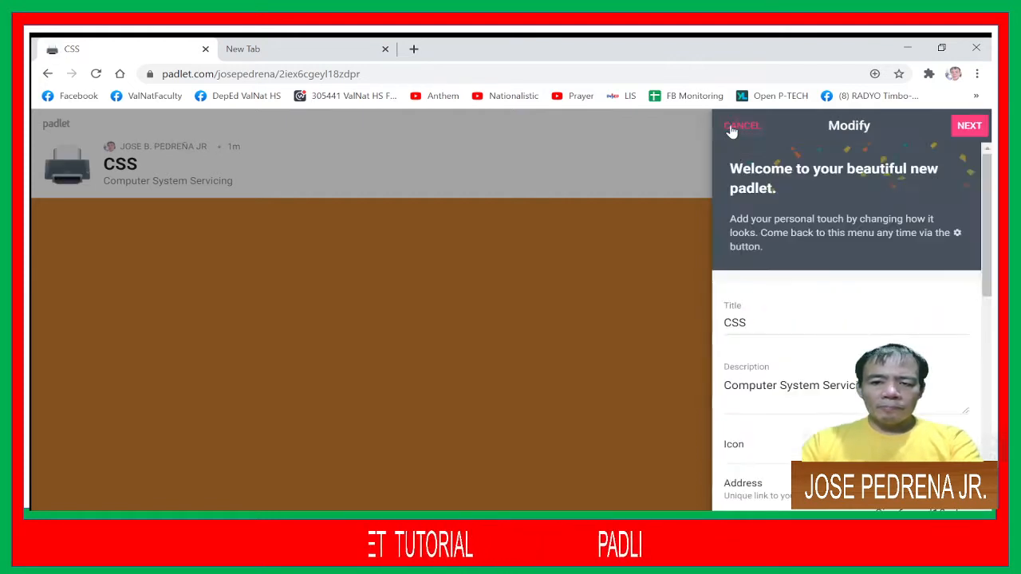
- Set the padlet's wallpaper to the yellow-to-green gradient from the Gradients category
scroll(877, 330, down, 4)
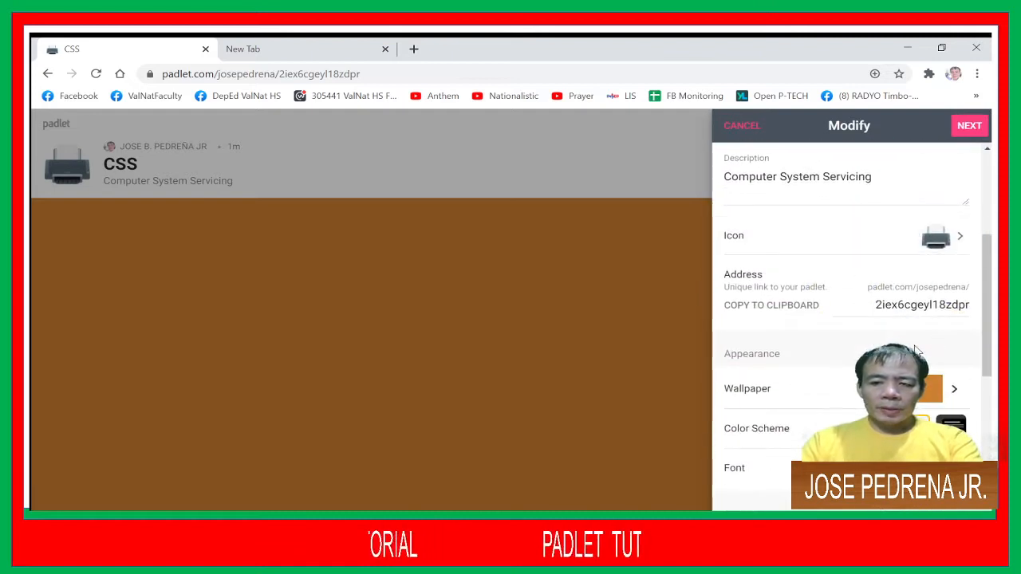
scroll(917, 349, down, 2)
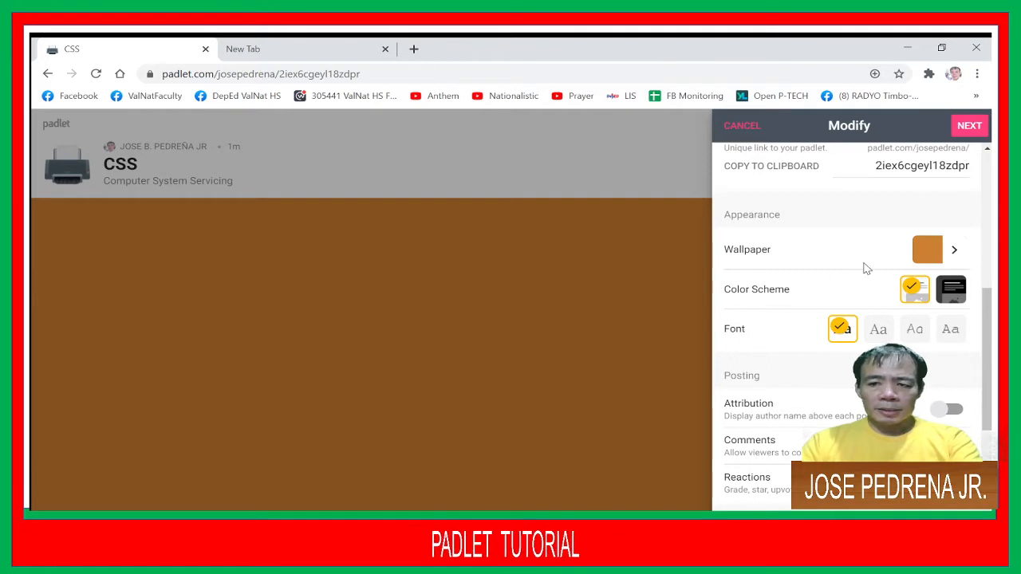
click(935, 250)
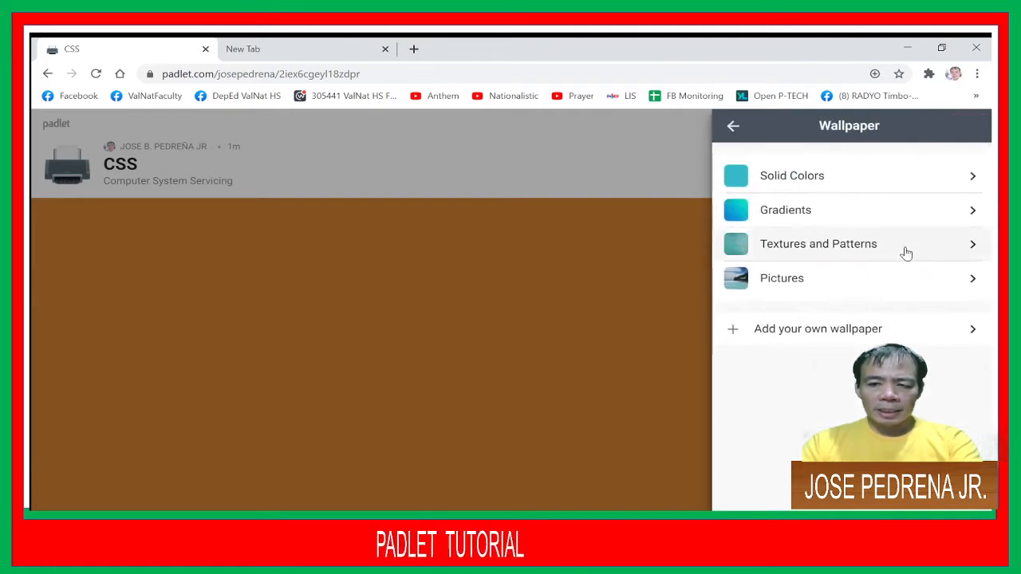
click(821, 210)
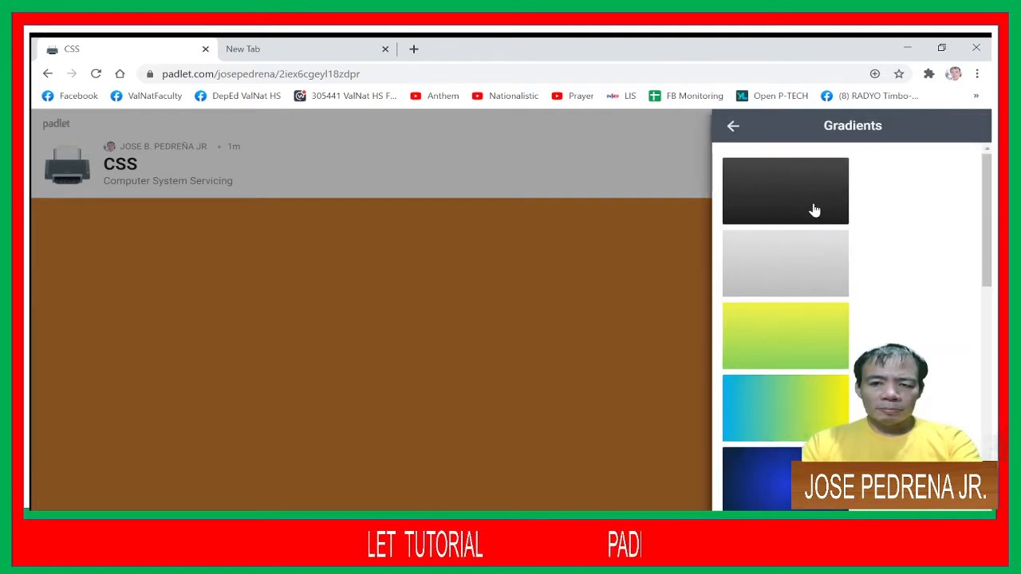
click(809, 334)
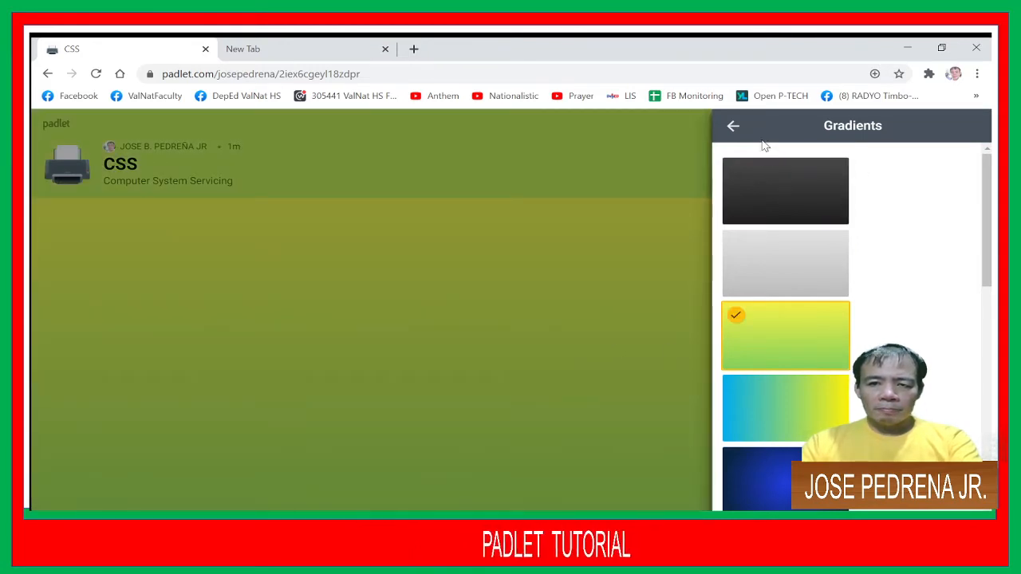
click(732, 128)
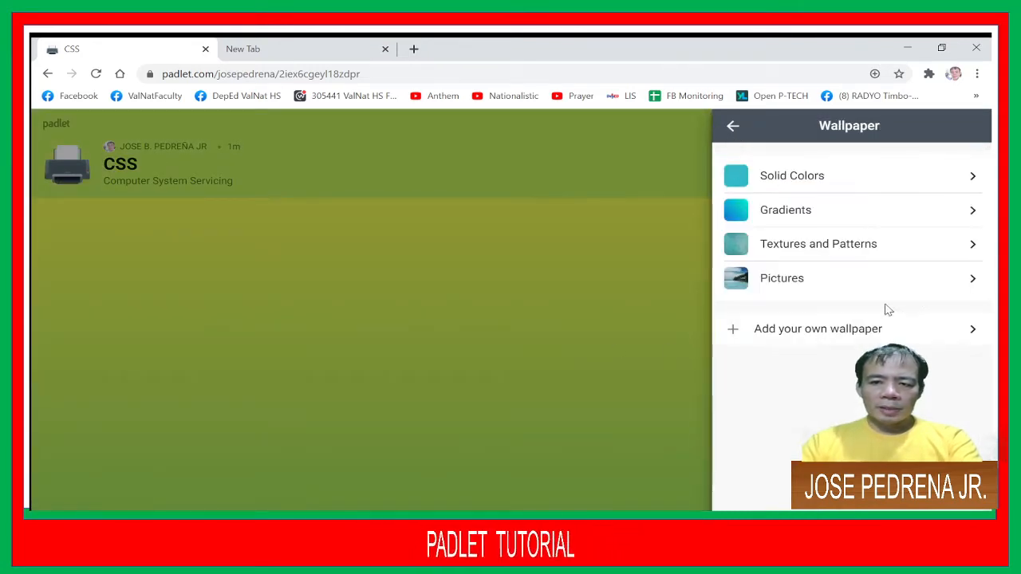
- Browse the wallpapers in the Pictures category without choosing one and return to the Modify settings
click(938, 285)
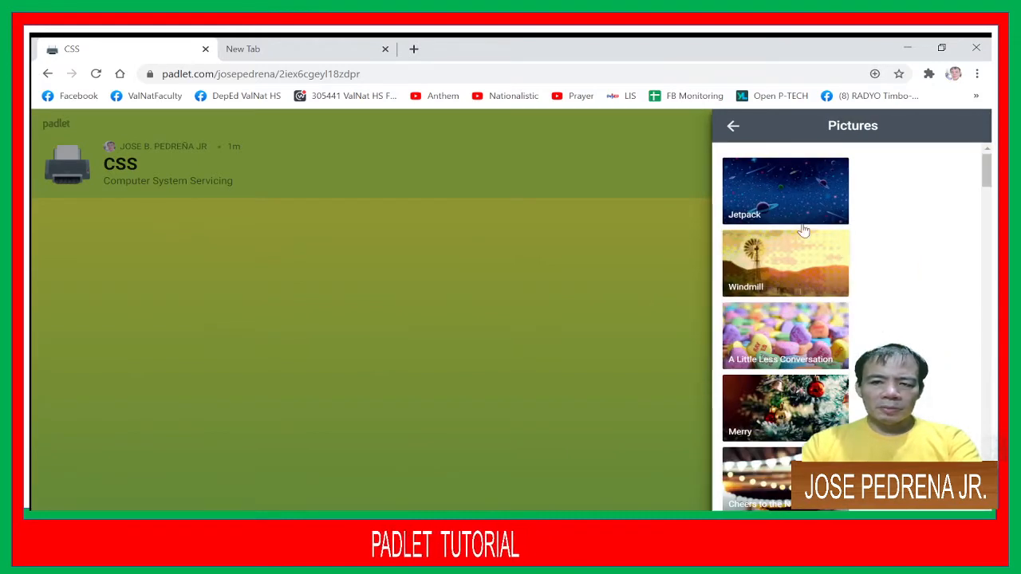
scroll(788, 395, down, 4)
scroll(788, 395, down, 5)
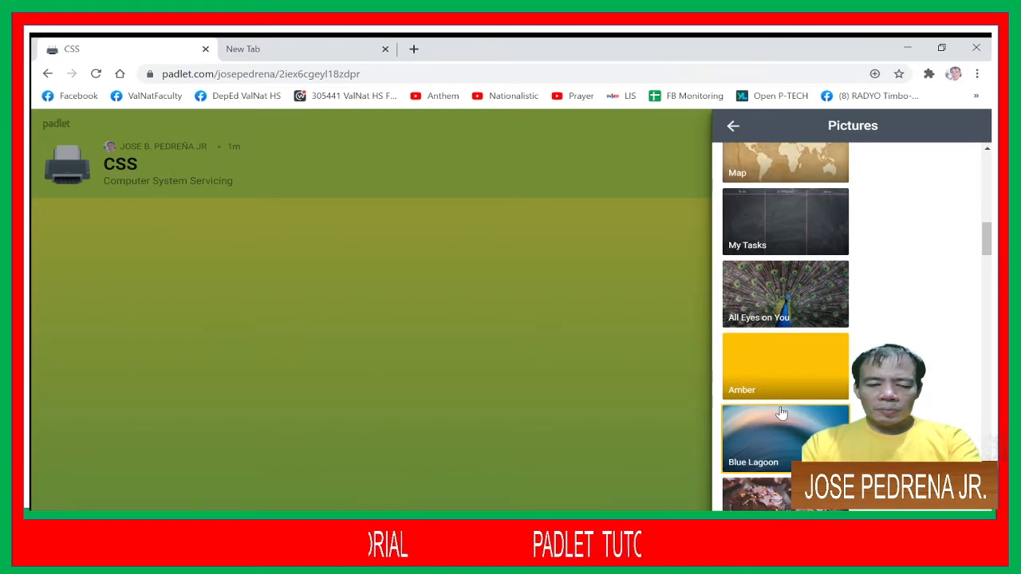
scroll(781, 413, up, 4)
scroll(782, 413, up, 4)
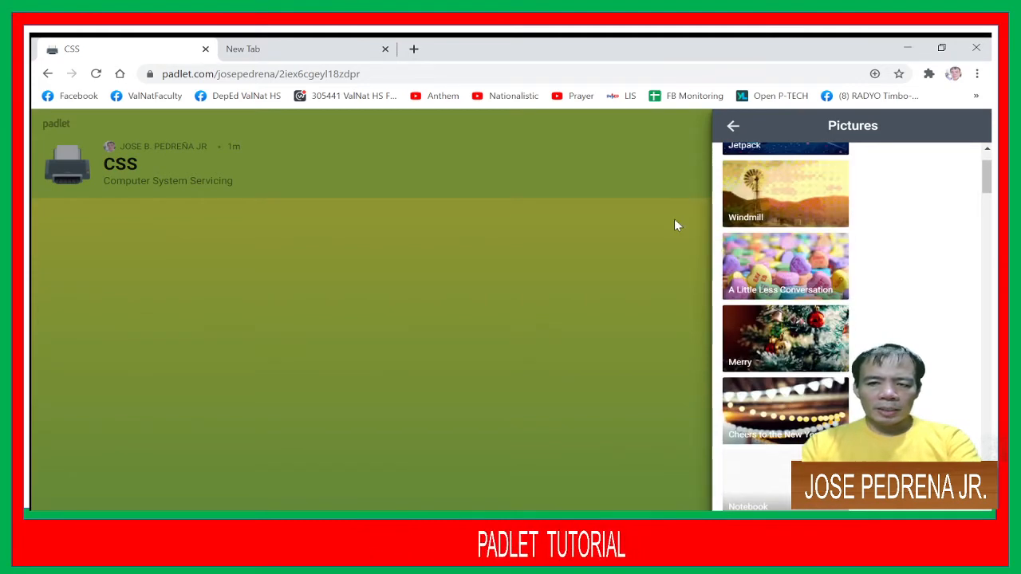
click(731, 130)
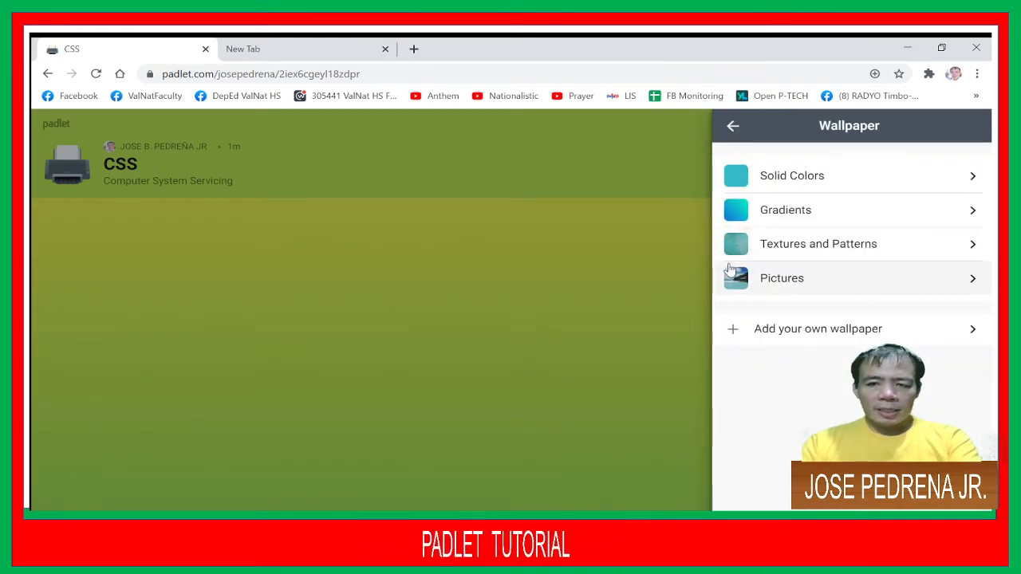
click(735, 130)
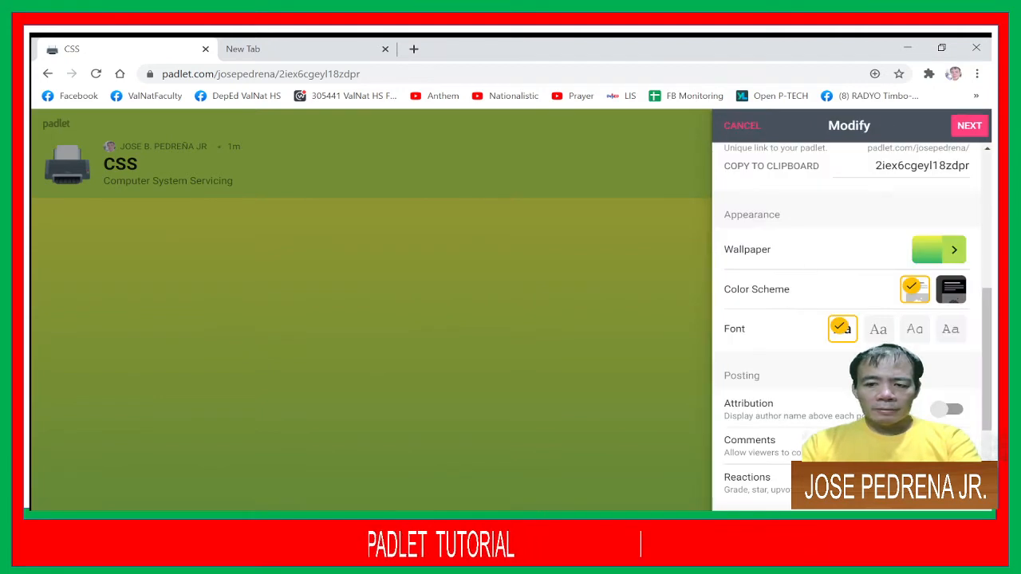
- Turn on Attribution and Comments in the padlet's Posting settings
scroll(932, 297, down, 2)
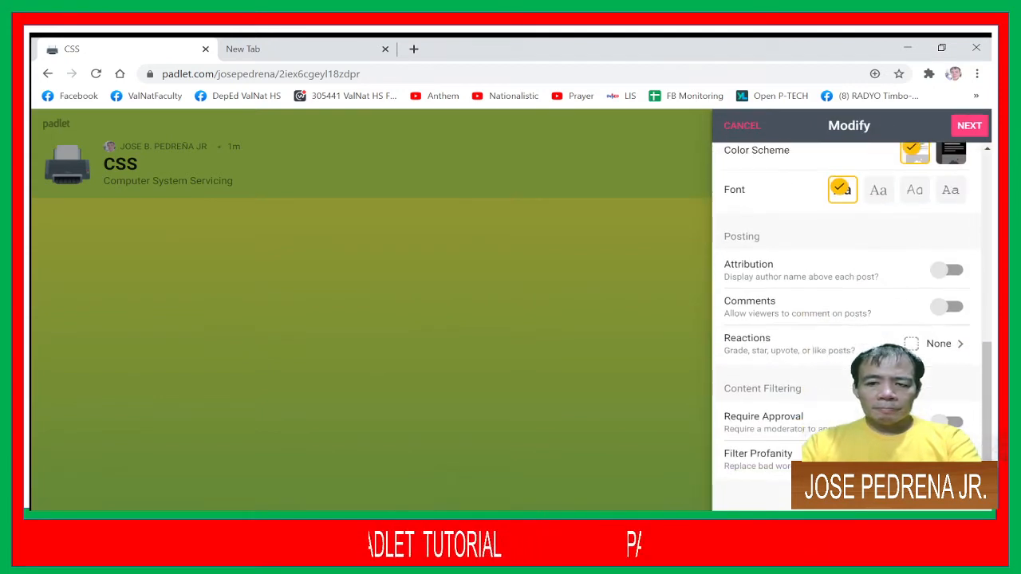
click(952, 271)
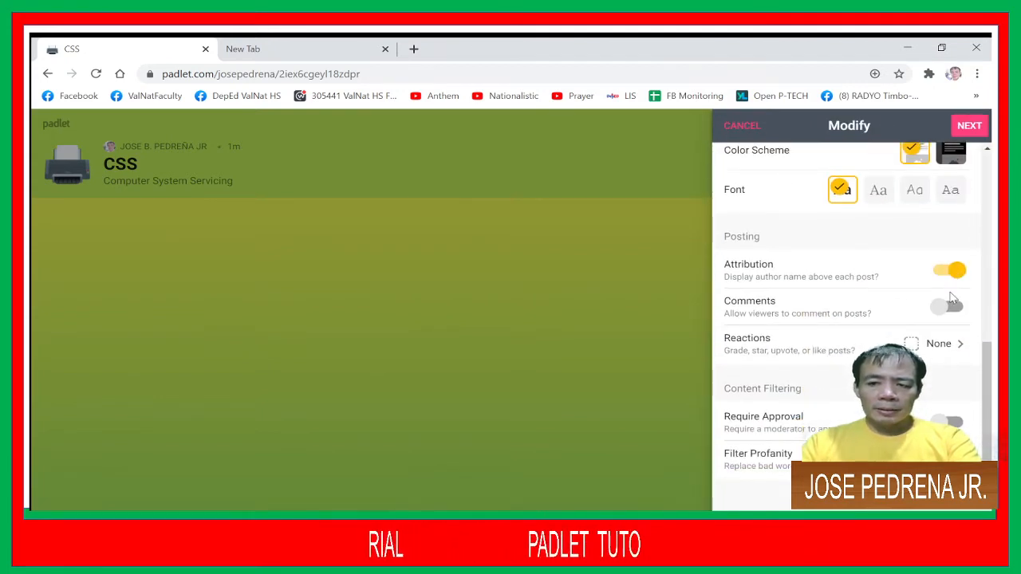
click(949, 307)
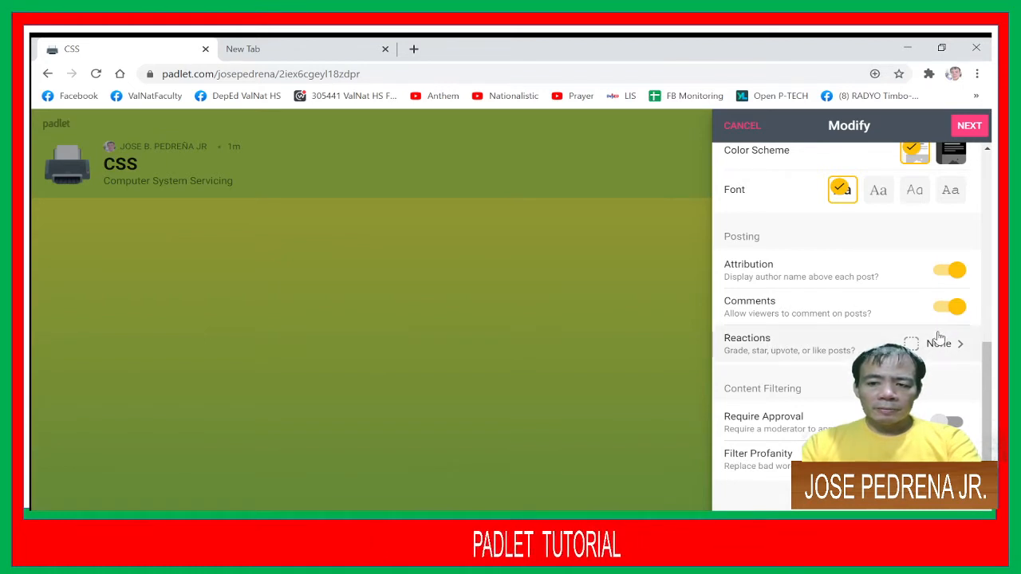
- Set the padlet's Reactions to Like and return to the Modify settings
click(945, 344)
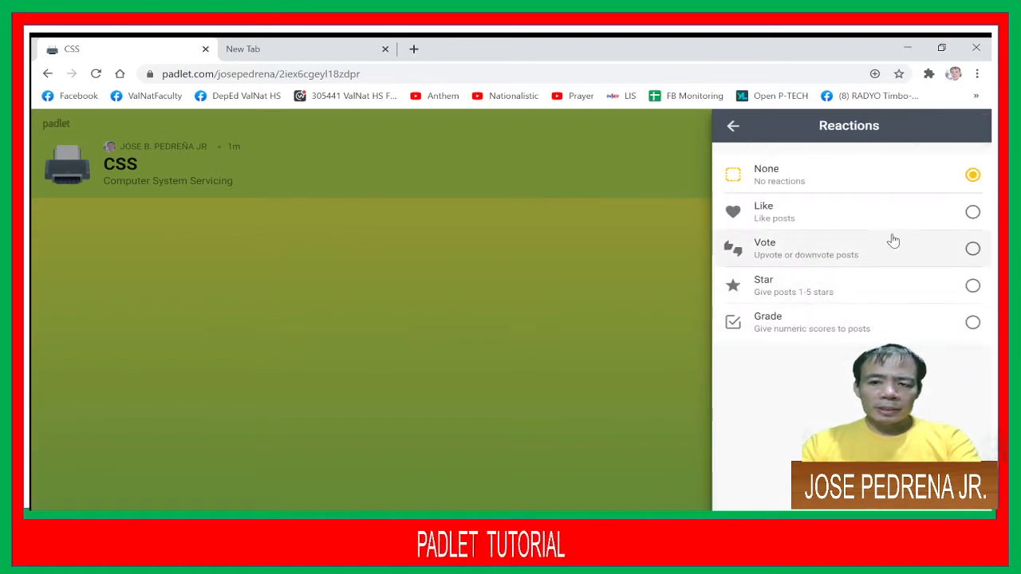
click(974, 217)
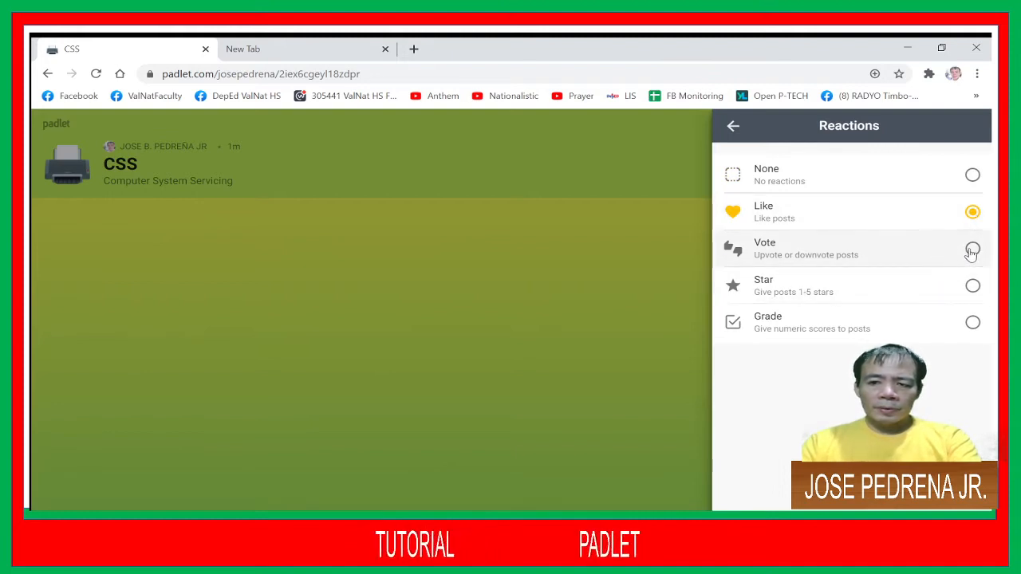
click(972, 250)
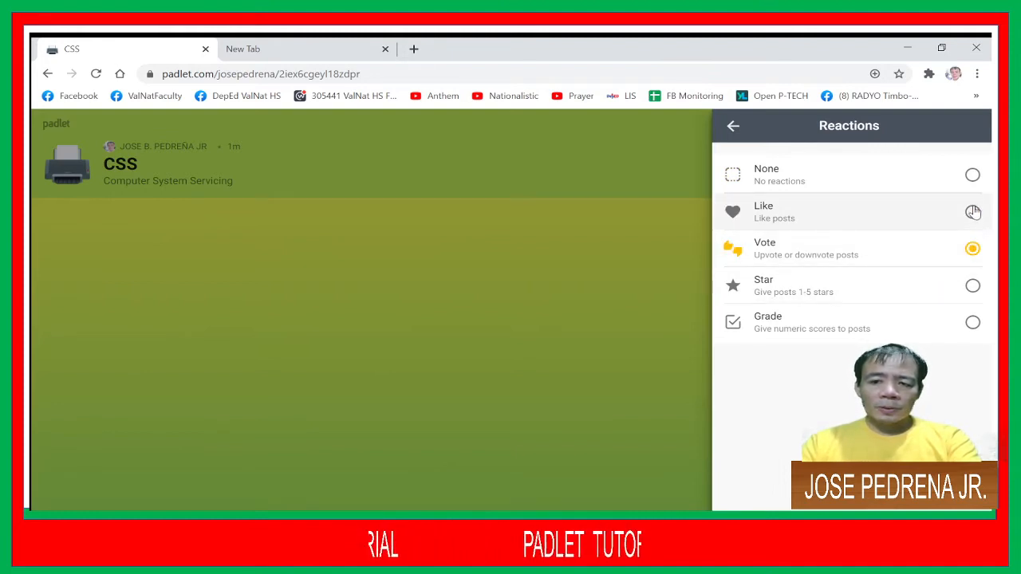
click(973, 211)
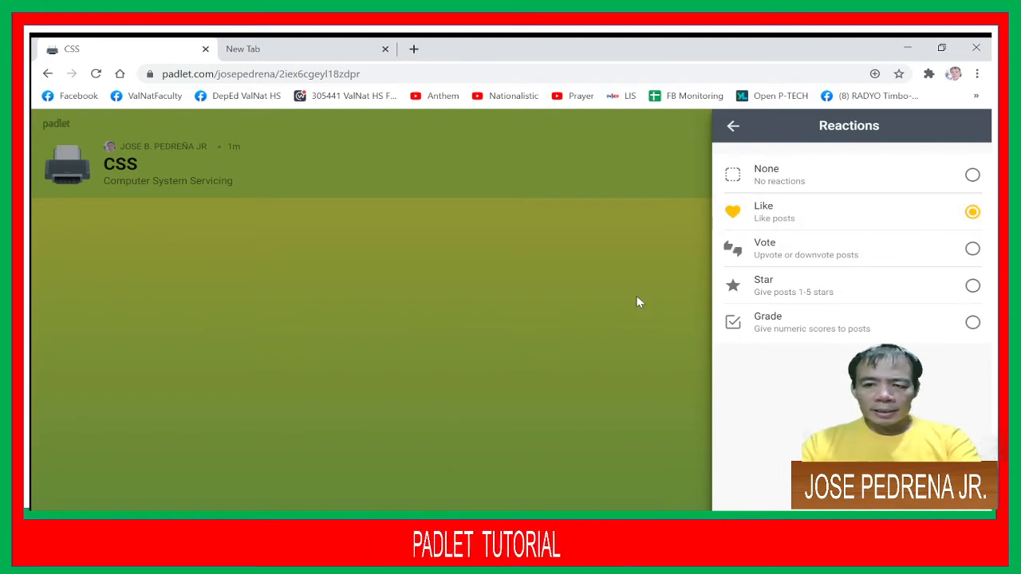
click(732, 128)
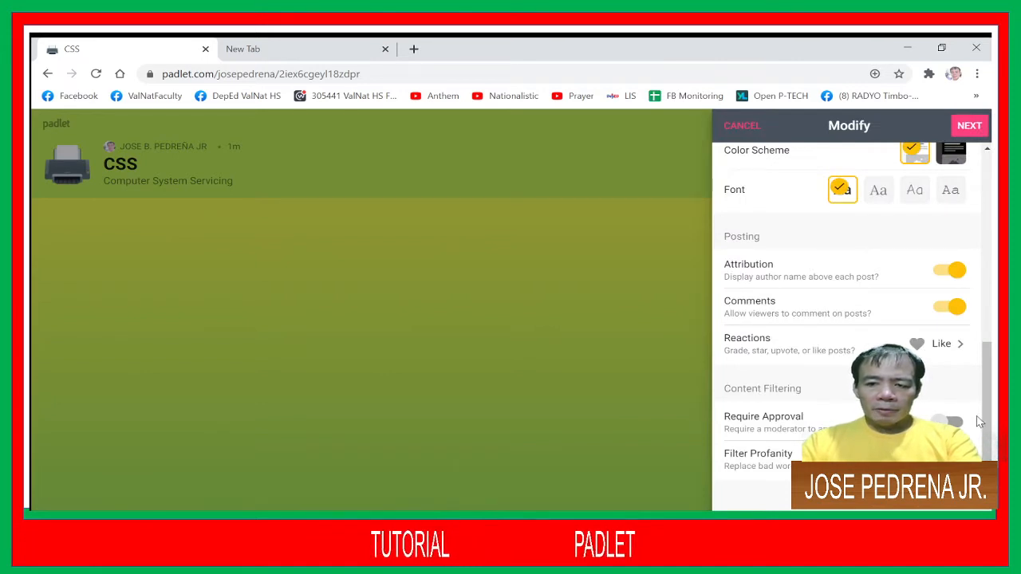
- Finish the padlet setup and add a post titled "Presentation"
click(969, 128)
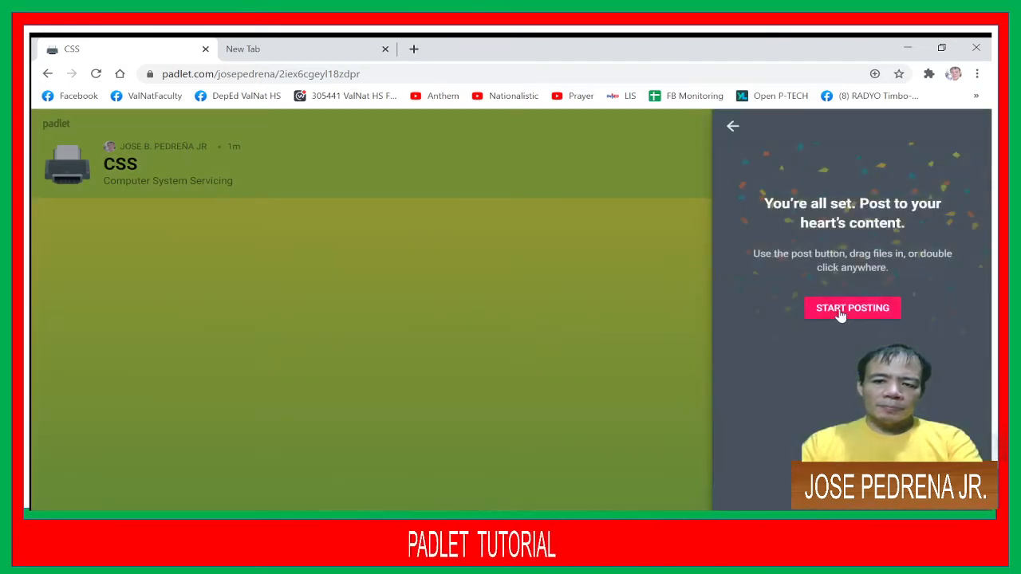
click(836, 313)
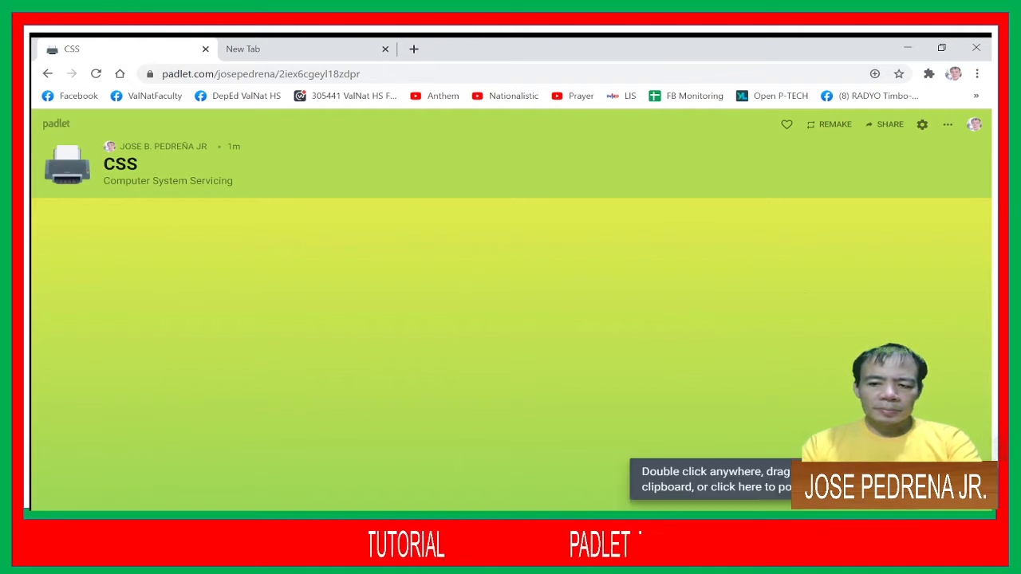
click(962, 481)
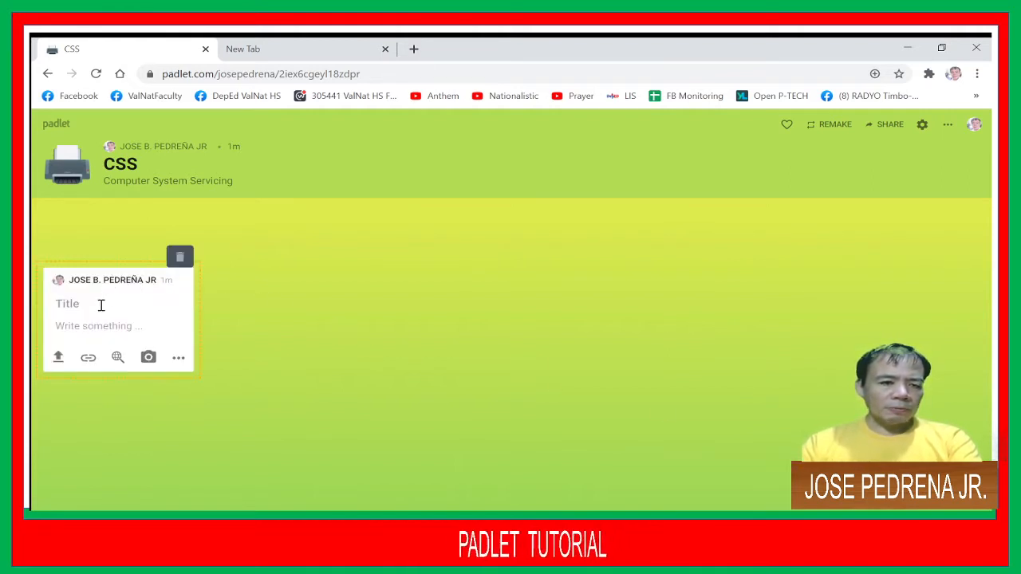
text(P)
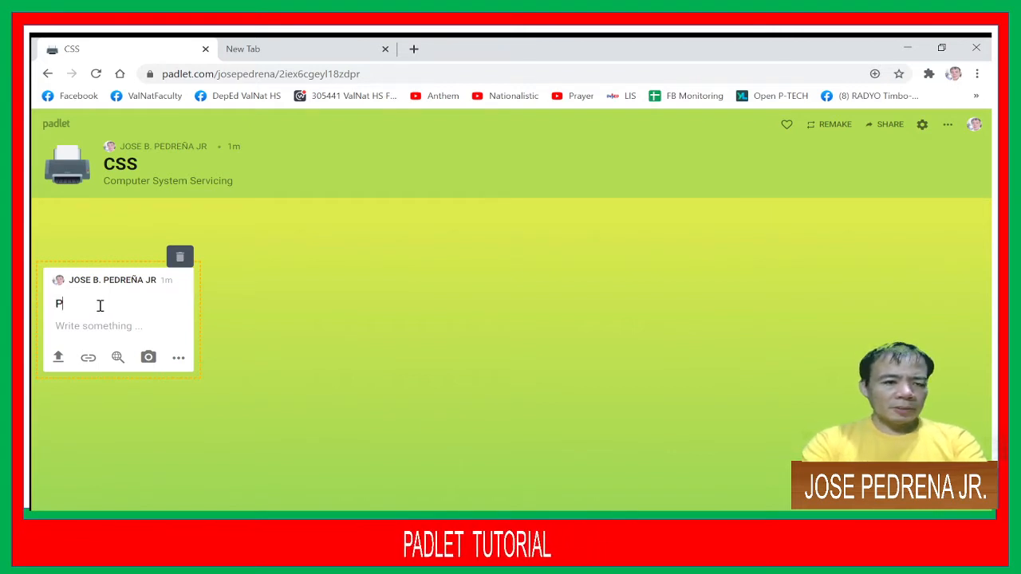
text(resentation)
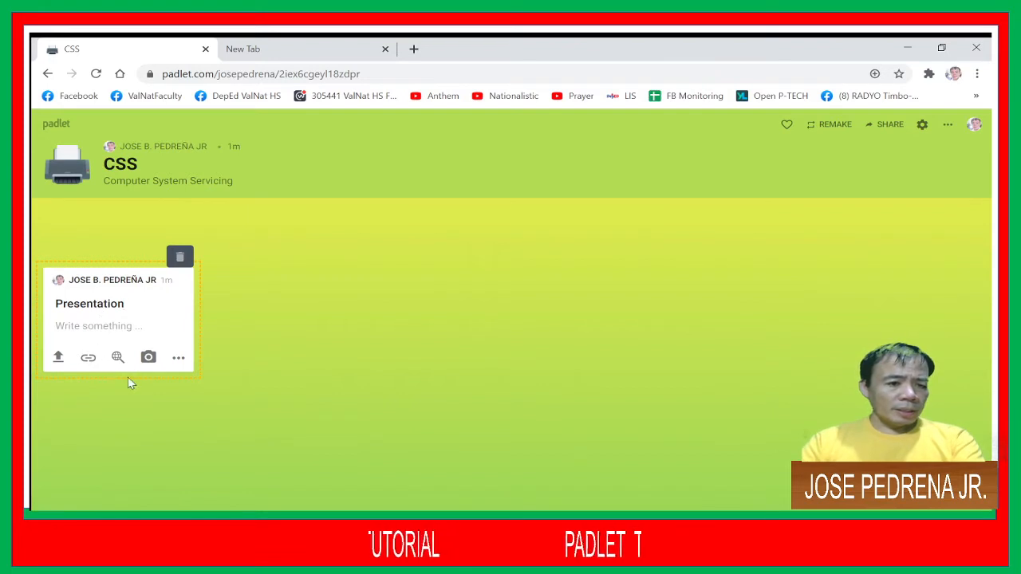
- Start adding a link to the Presentation post, and open My Drive in Google Drive in the other browser tab
click(88, 358)
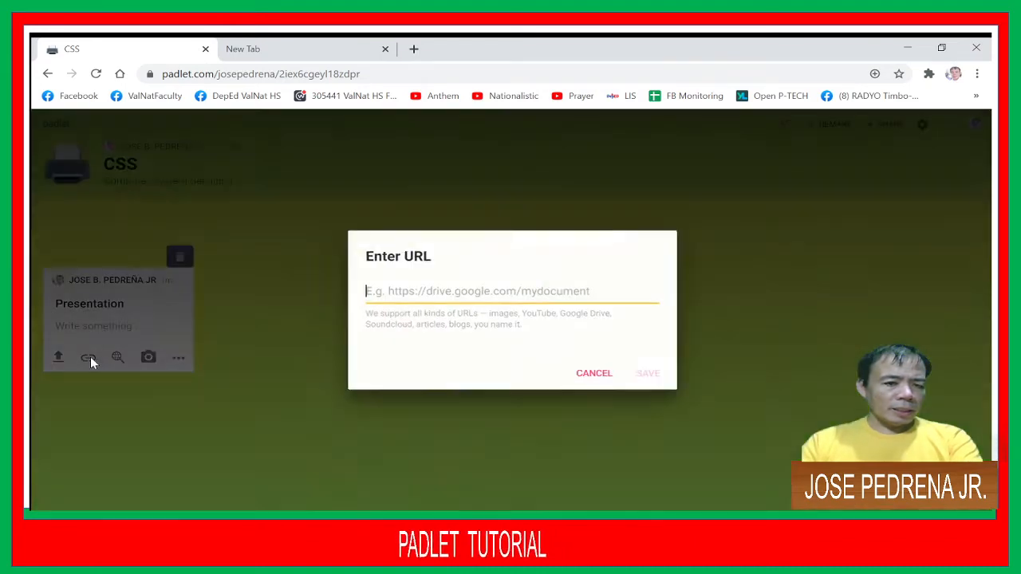
click(330, 53)
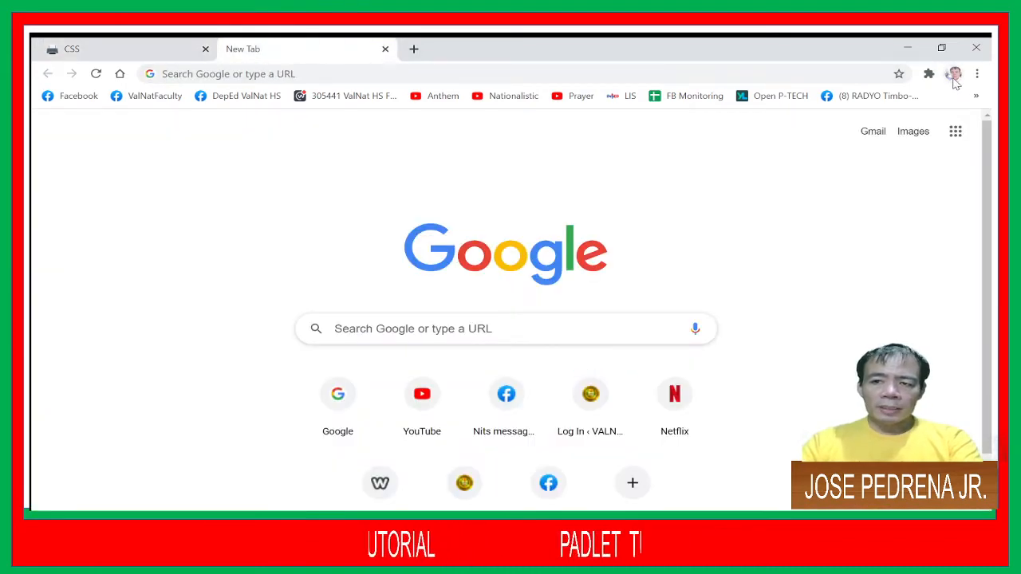
click(954, 133)
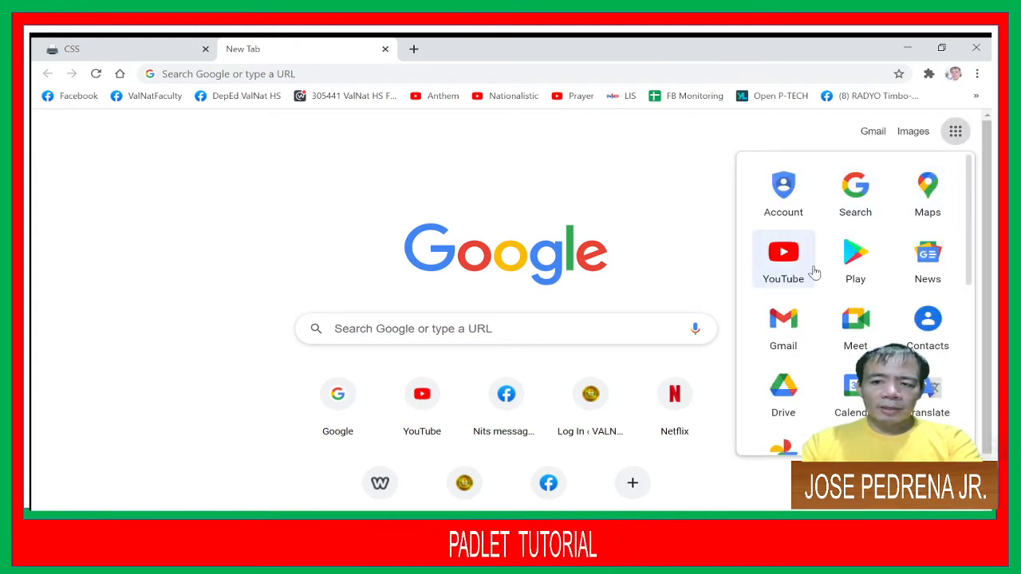
click(793, 393)
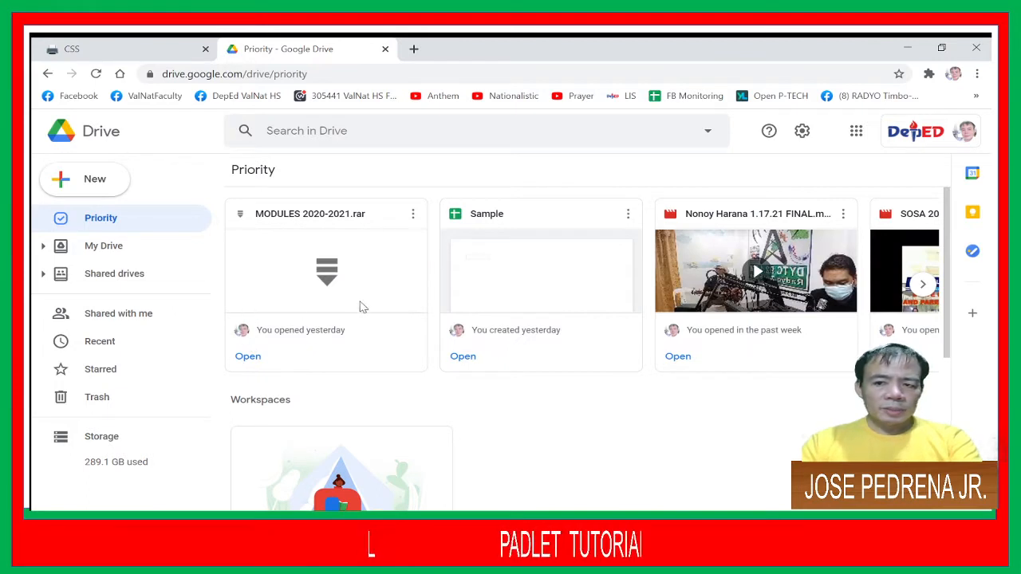
click(104, 254)
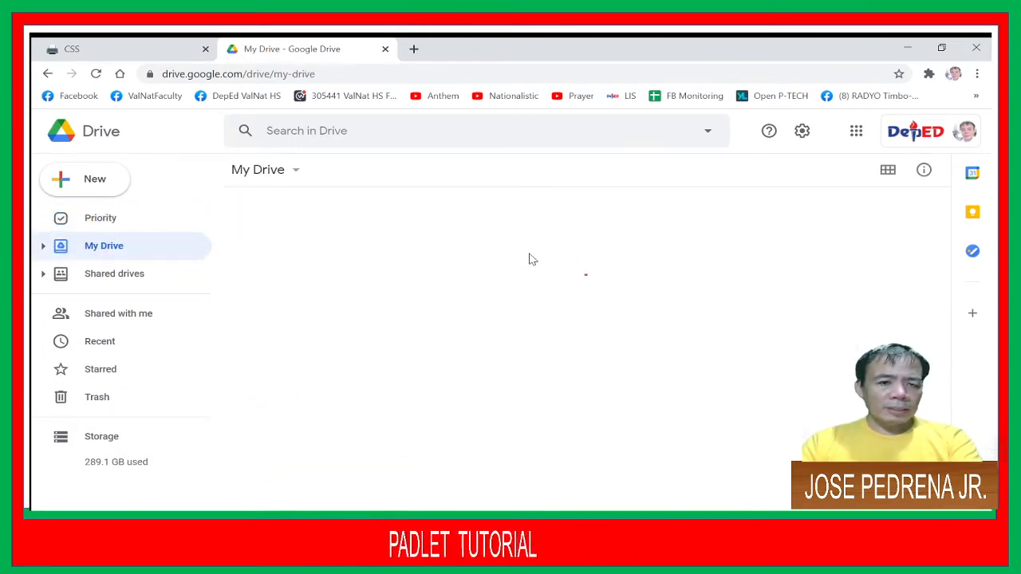